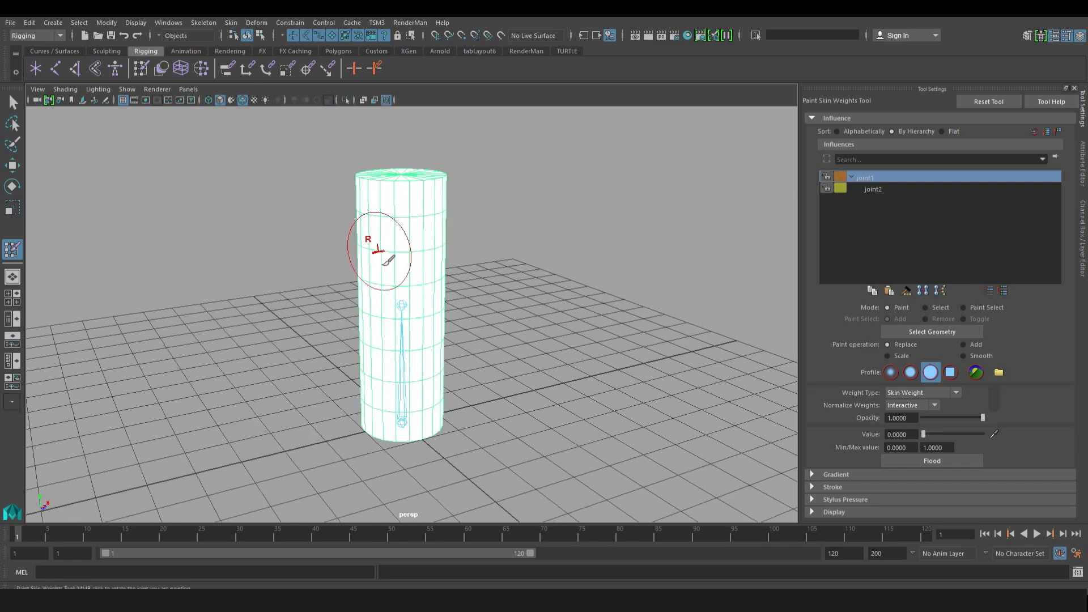
- Compare the skin weights of joint2 and joint1 on the cylinder
mouse_move(530, 294)
left_mouse_down("alt")
mouse_move(384, 293)
mouse_move(518, 296)
mouse_move(466, 281)
mouse_move(493, 299)
left_mouse_up("alt")
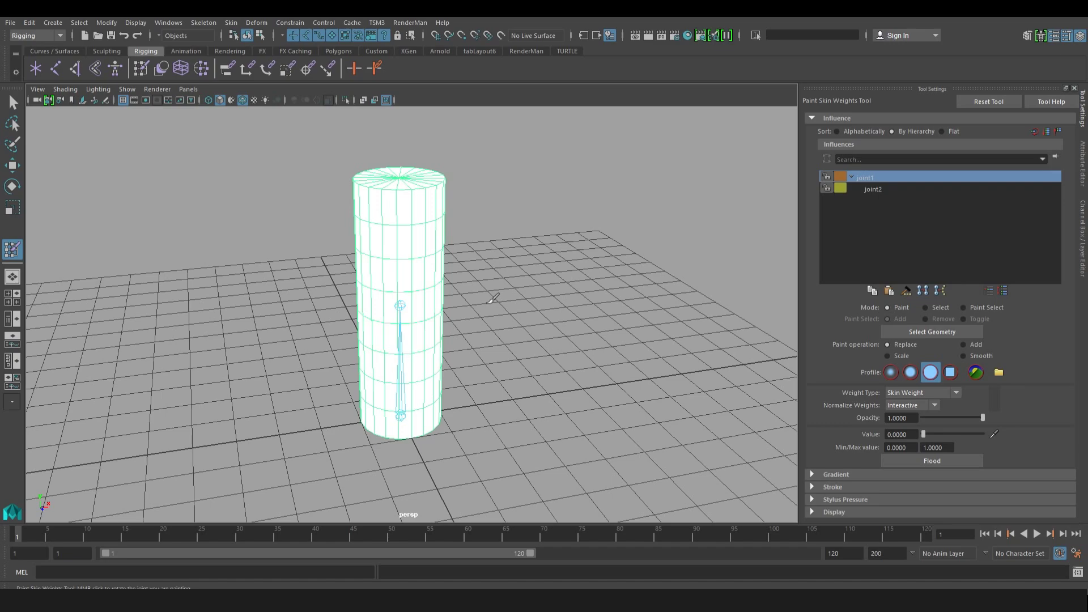
left_click_drag(522, 250, 419, 243, "alt")
mouse_move(546, 276)
left_mouse_down("alt")
mouse_move(425, 284)
mouse_move(532, 288)
left_mouse_up("alt")
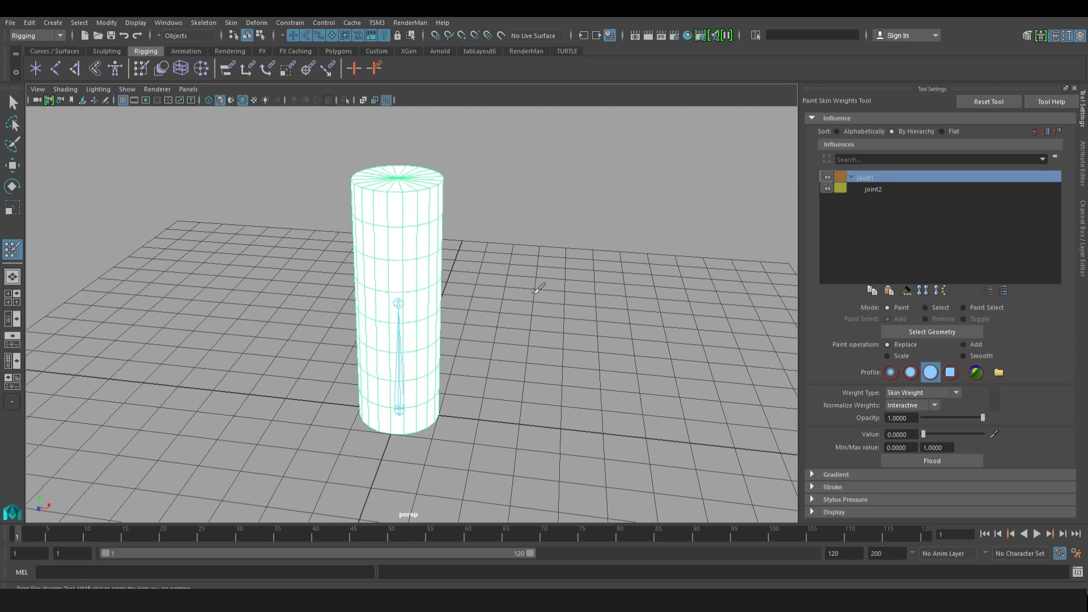
left_click(892, 189)
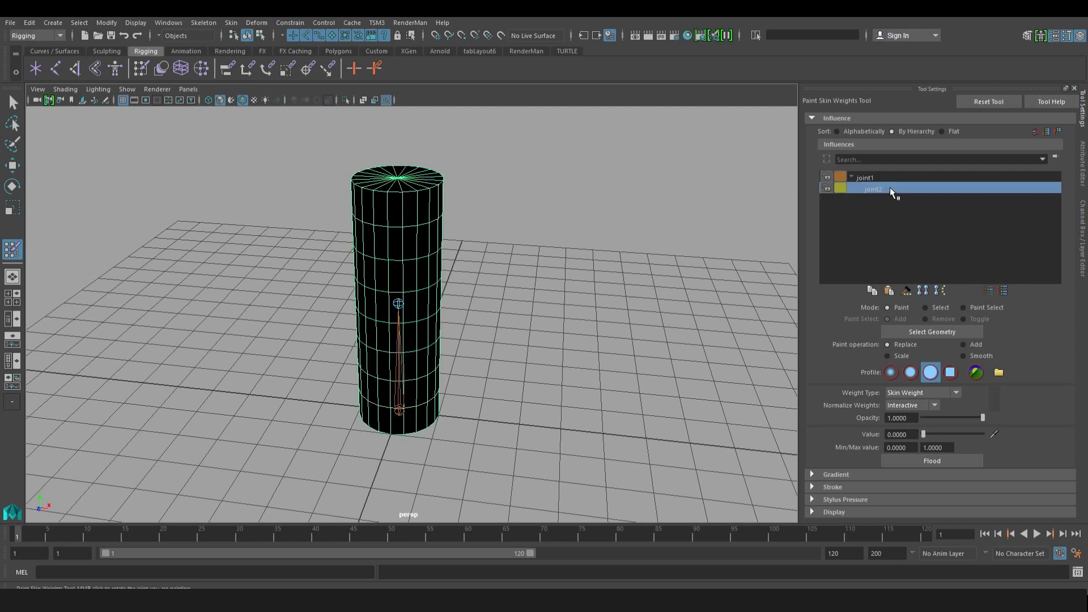
left_click(881, 178)
- Paint joint1's skin weights around the upper part of the cylinder with Replace at value 0
mouse_move(522, 226)
left_mouse_down("alt")
mouse_move(502, 269)
mouse_move(551, 246)
left_mouse_up("alt")
mouse_move(551, 246)
right_mouse_down("alt")
mouse_move(397, 244)
mouse_move(463, 279)
right_mouse_up("alt")
mouse_move(580, 289)
left_mouse_down("alt")
mouse_move(591, 287)
mouse_move(578, 288)
left_mouse_up("alt")
left_click_drag(736, 323, 782, 335, "alt")
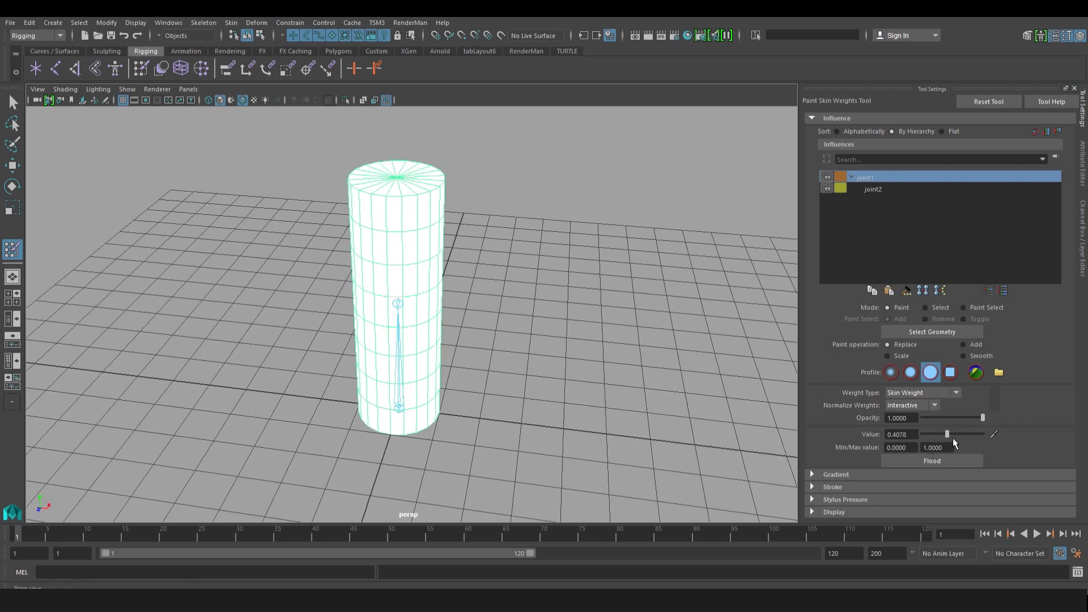
left_click_drag(916, 436, 877, 435)
left_click_drag(765, 317, 717, 322, "alt")
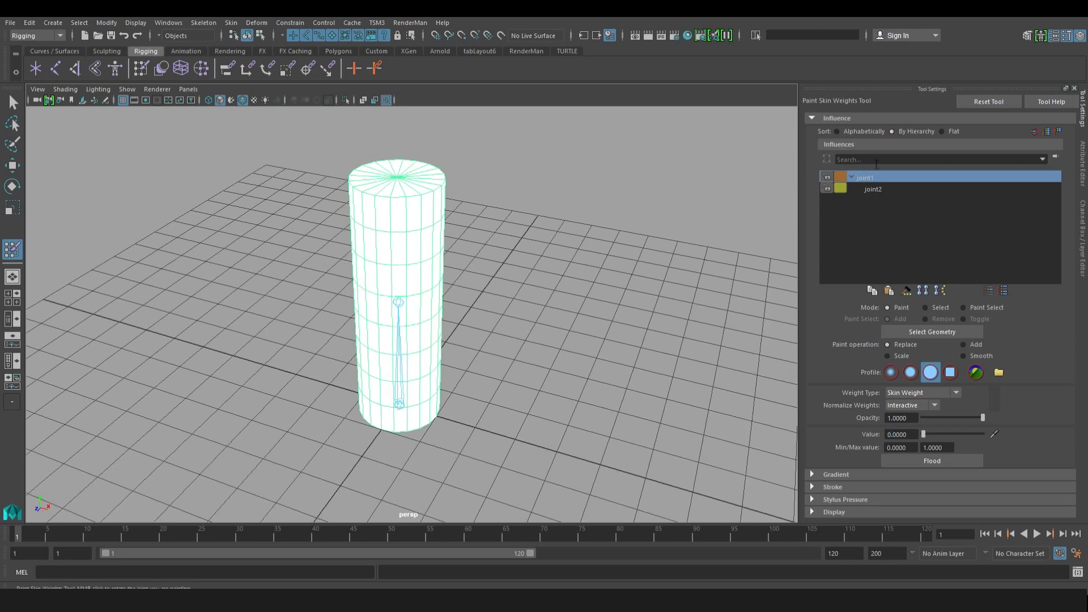
left_click_drag(358, 234, 449, 231)
left_click_drag(507, 264, 385, 255, "alt")
left_click_drag(449, 227, 509, 229, "alt")
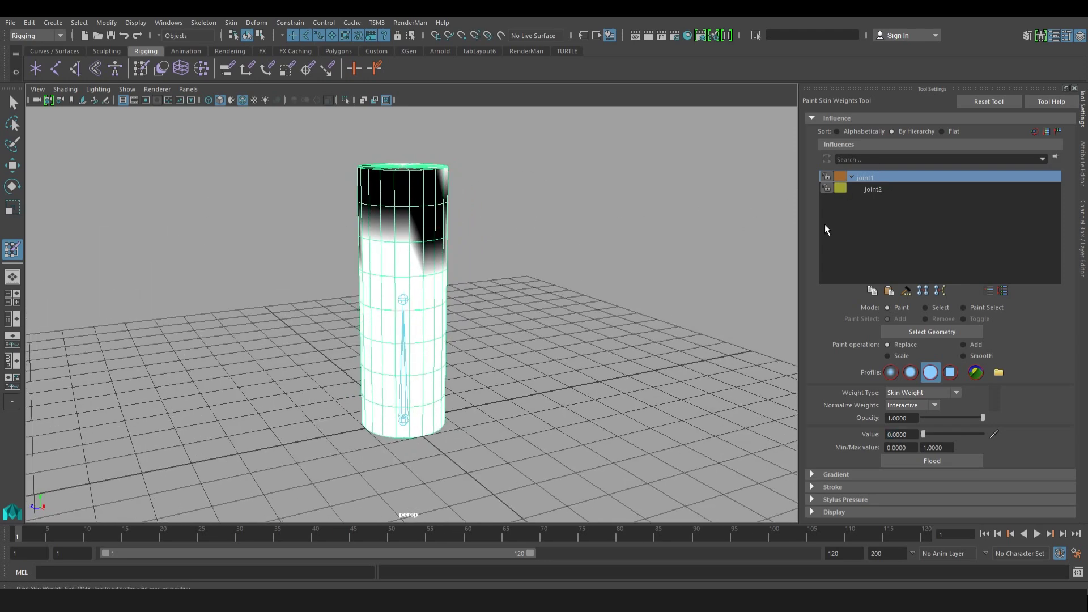
- Check both joints' weights, lock joint2's weights and make joint1 the active influence
left_click(894, 187)
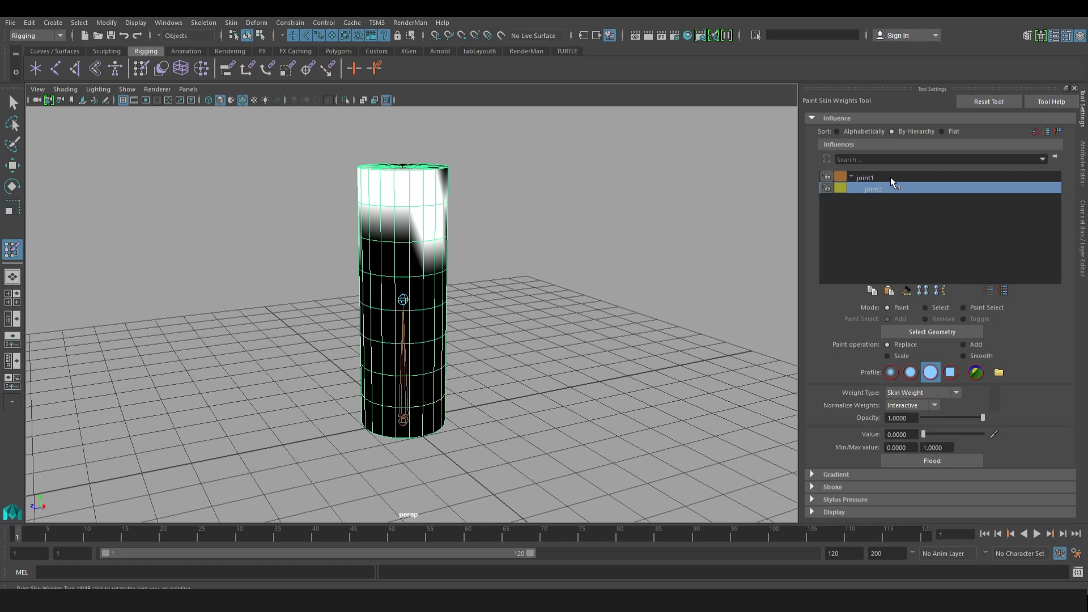
left_click_drag(730, 249, 782, 233, "alt")
left_click(875, 177)
left_click(878, 189)
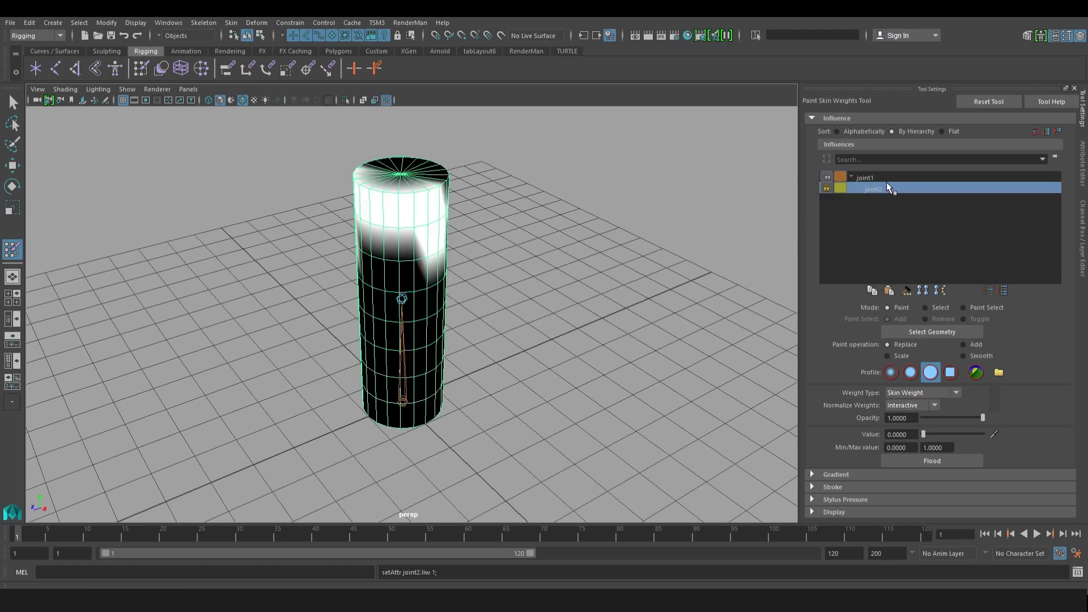
left_click(884, 178)
- Paint joint1's weights with value 0 around the cylinder while joint2 is locked
left_click_drag(431, 243, 469, 213, "alt")
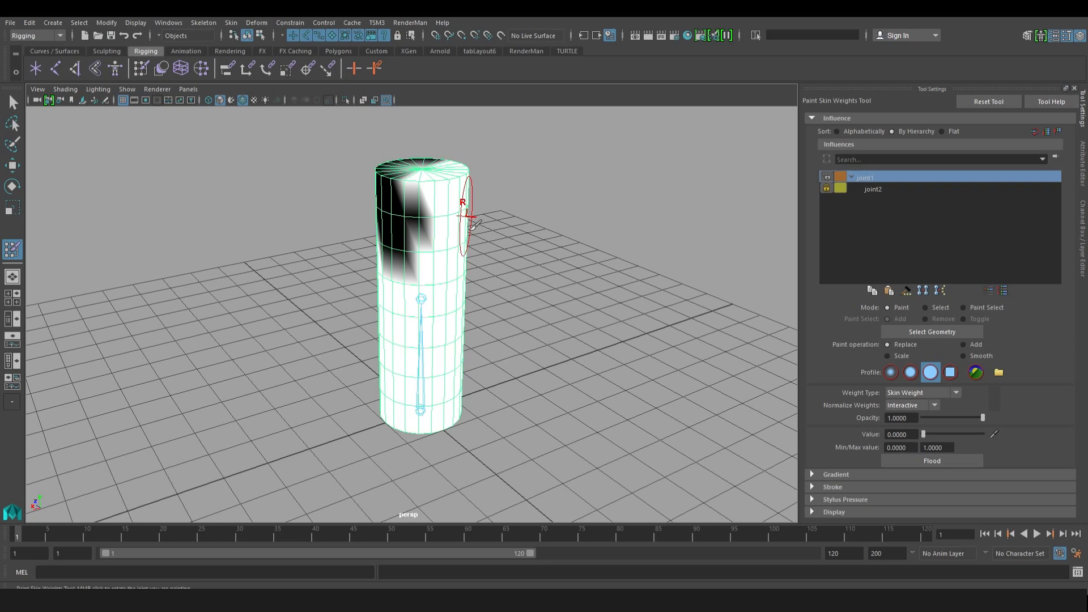
mouse_move(449, 267)
left_mouse_down("alt")
mouse_move(414, 309)
mouse_move(416, 324)
mouse_move(400, 283)
mouse_move(416, 386)
mouse_move(422, 313)
left_mouse_up("alt")
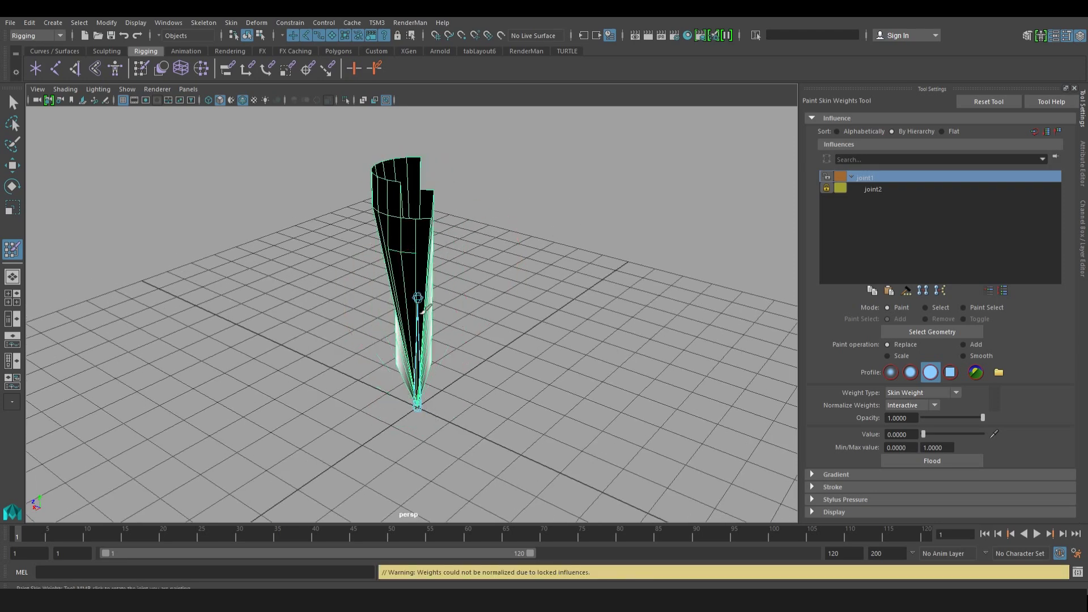
left_click_drag(465, 345, 317, 351, "alt")
mouse_move(448, 289)
left_mouse_down()
mouse_move(470, 375)
mouse_move(451, 324)
mouse_move(487, 287)
left_mouse_up()
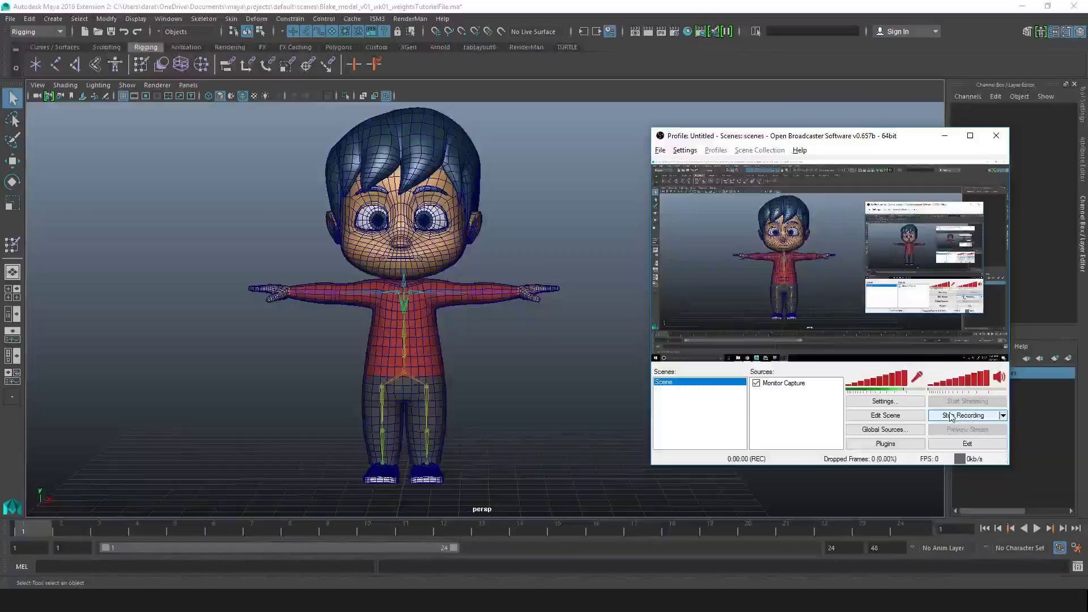
left_click(963, 415)
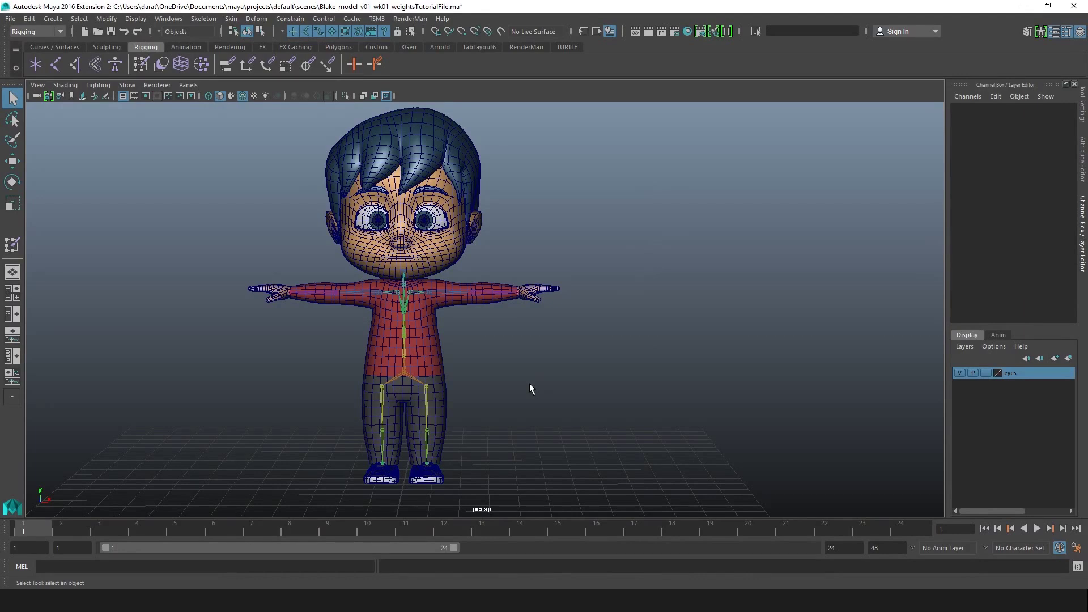
- Select the pelvis joint and examine the joint chains inside the character's body from several angles
left_click_drag(483, 347, 474, 318, "alt")
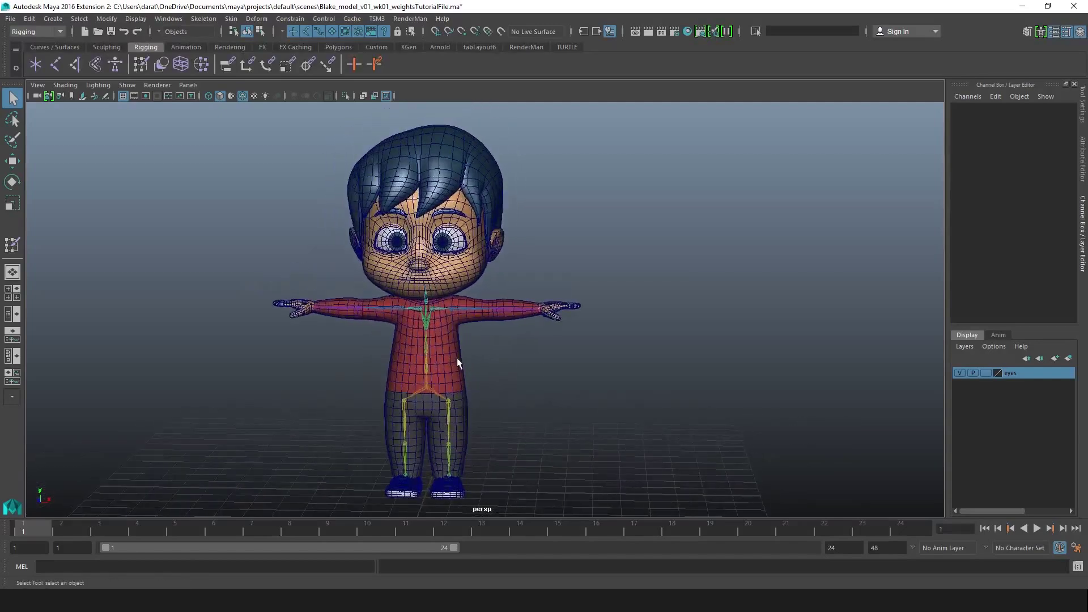
left_click(456, 358)
scroll(467, 388, "up", 5)
left_click(571, 326)
left_click(411, 322)
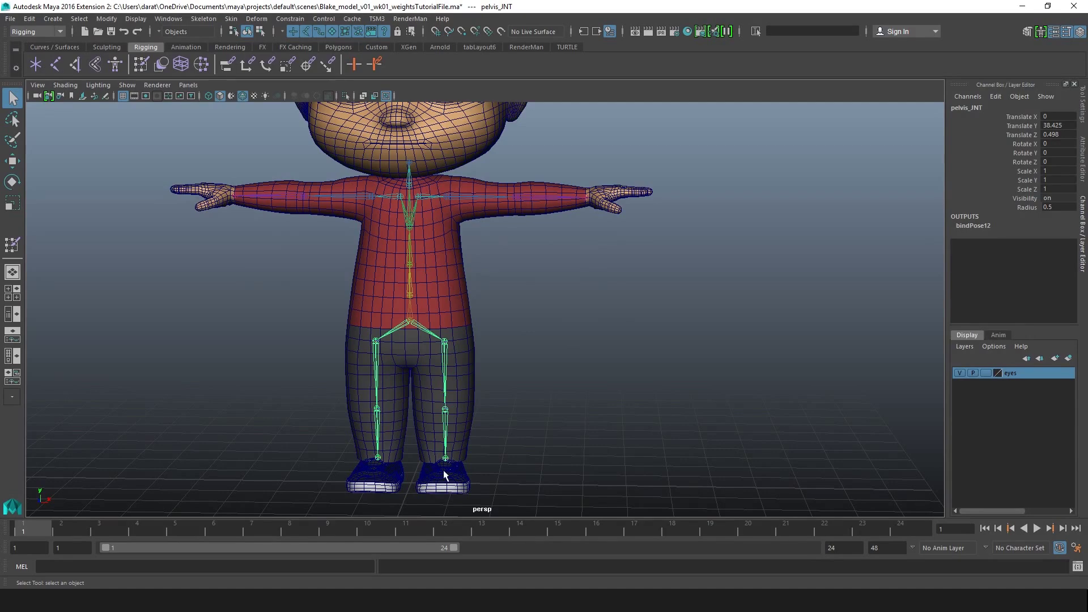
left_click_drag(458, 205, 471, 235, "alt")
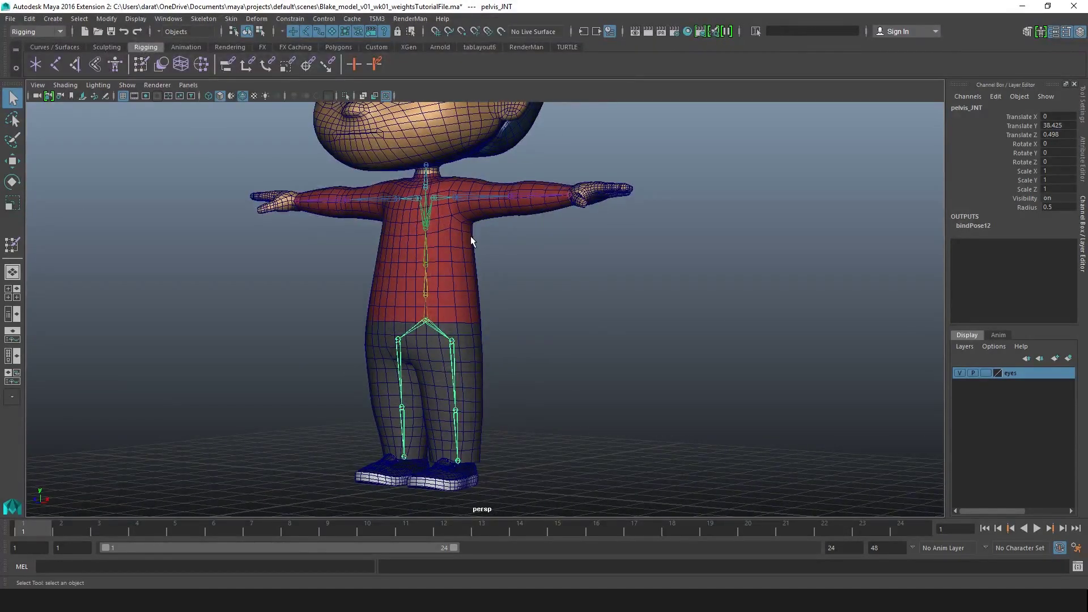
left_click_drag(464, 203, 427, 291, "alt")
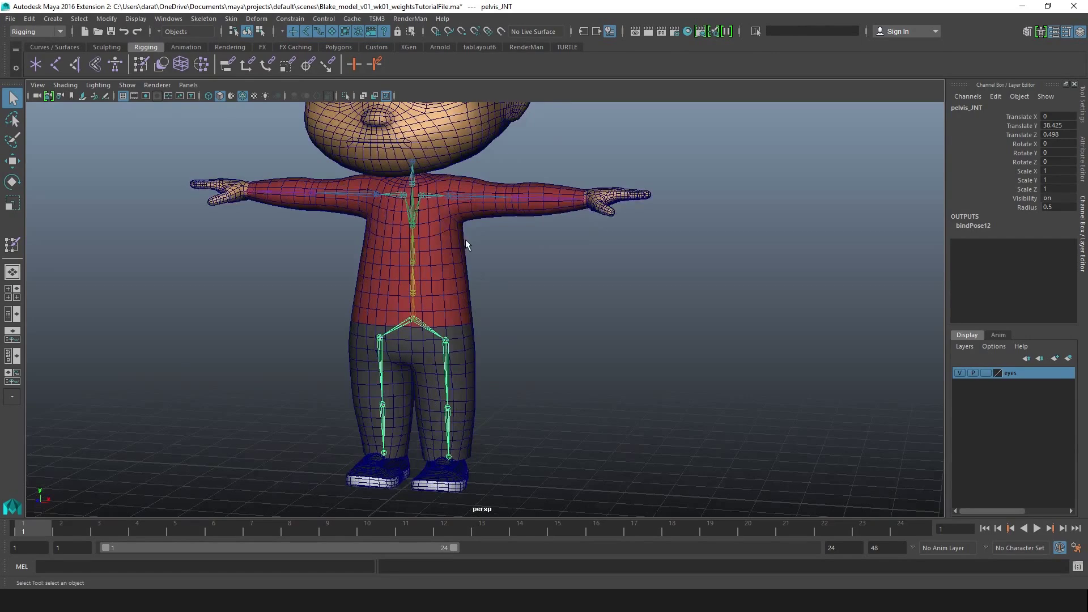
left_click_drag(465, 240, 435, 284, "alt")
scroll(452, 332, "up", 3)
middle_click_drag(465, 309, 482, 283, "alt")
left_click(480, 282)
key("y")
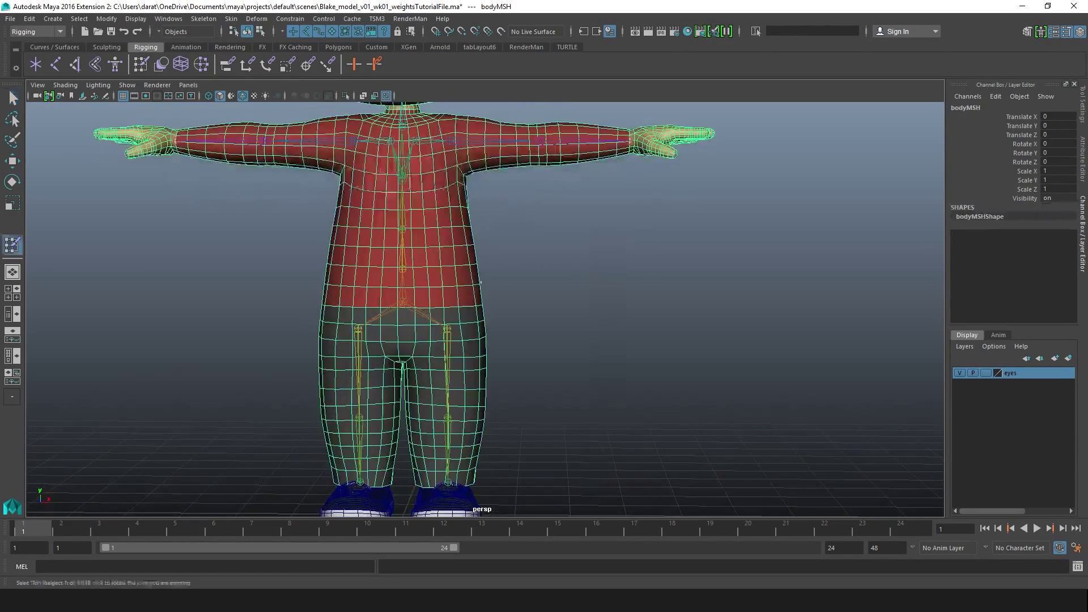
left_click(12, 99)
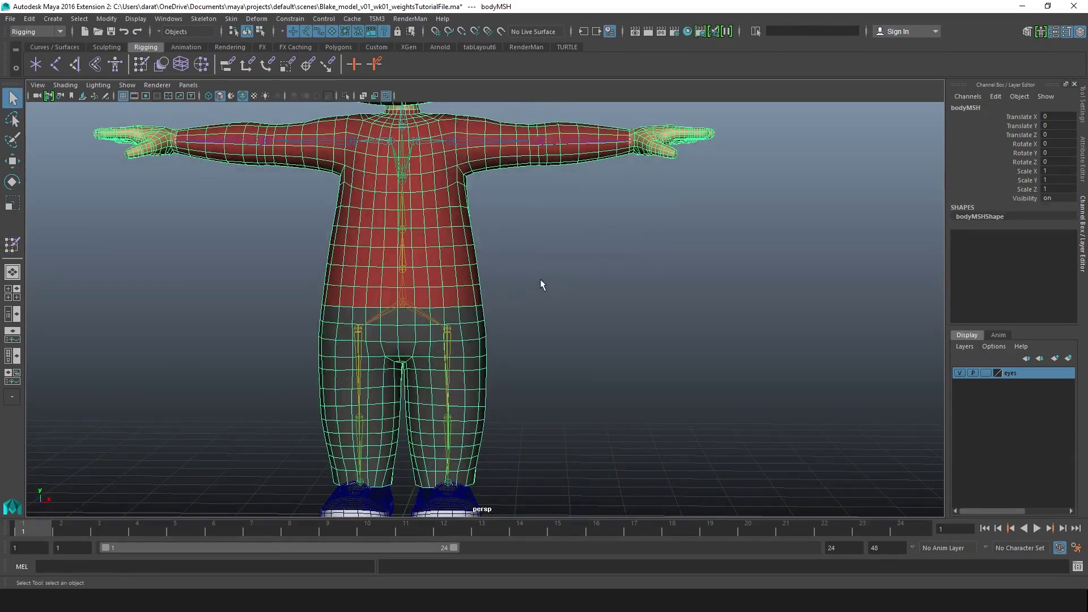
left_click(539, 278)
- Bind the body mesh to the pelvis and spine joint chains
left_click(401, 300)
left_click(443, 265, "shift")
right_click_drag(444, 266, 383, 229, "alt")
middle_click_drag(383, 229, 378, 291, "alt")
left_click(97, 66)
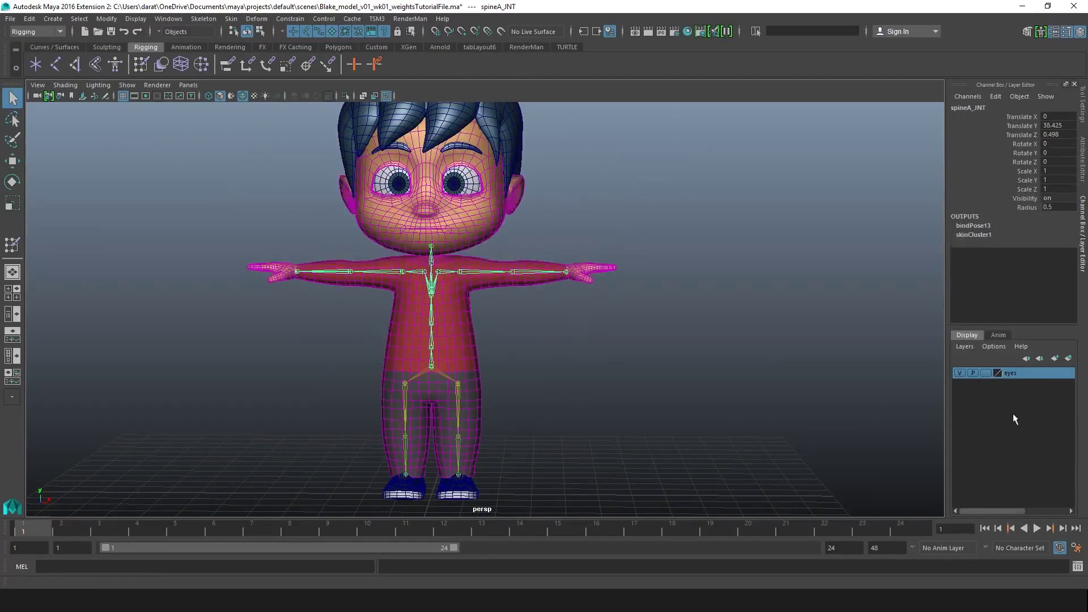
- Hide the eyes display layer and select the body mesh
left_click(959, 373)
left_click(891, 376)
left_click(468, 336)
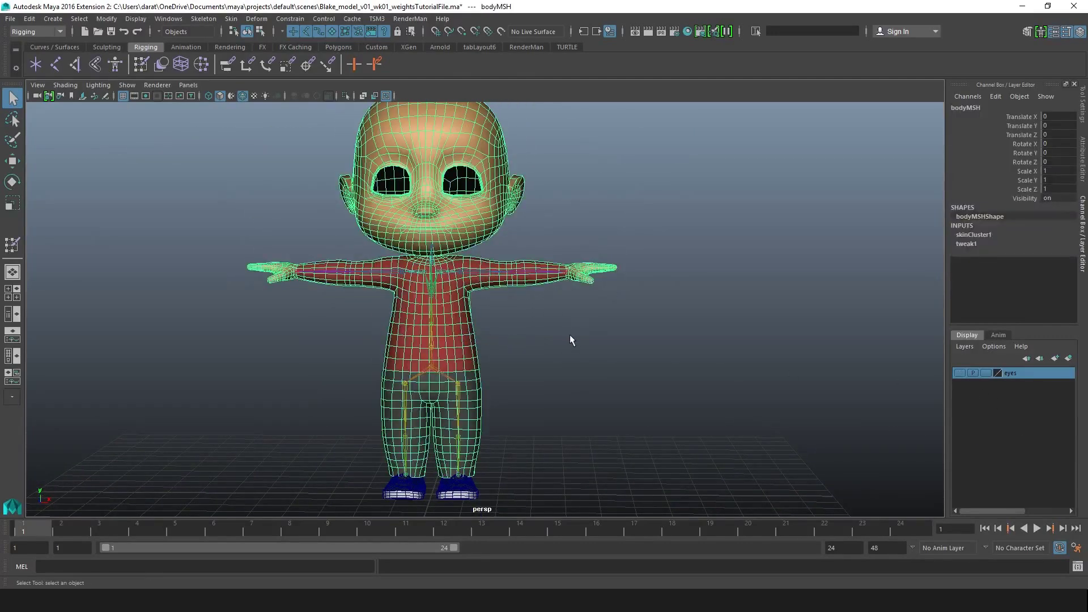
- Expand the body mesh's skinCluster1 attributes and check the Normalize Weights setting
left_click_drag(577, 344, 936, 266, "alt")
left_click(998, 233)
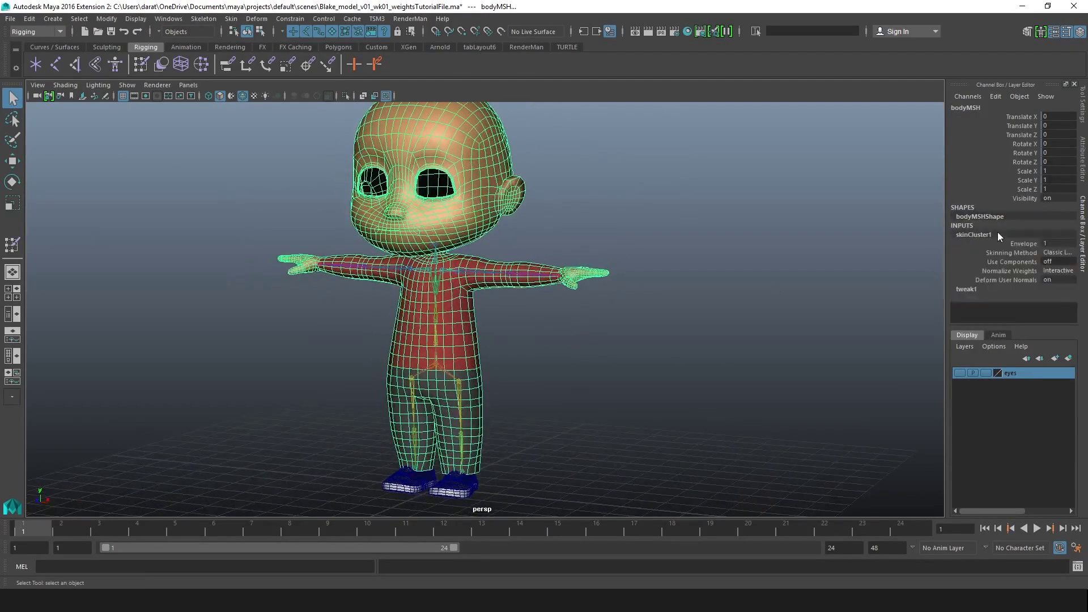
left_click(1052, 269)
left_click(1053, 270)
left_click(1058, 270)
left_click(996, 271)
left_click(1048, 268)
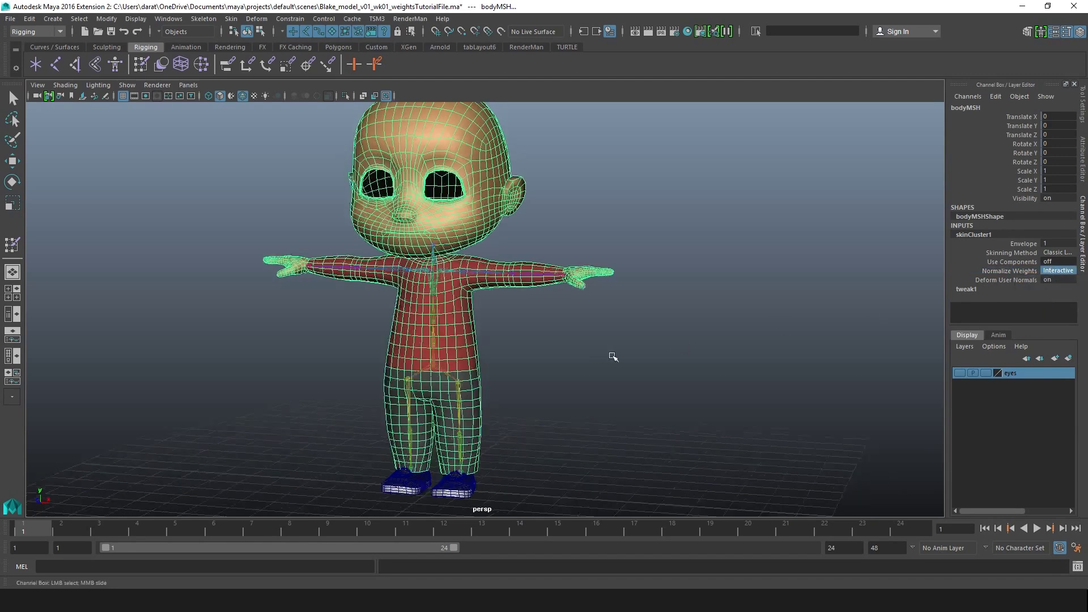
left_click(614, 357)
- Start Paint Skin Weights on the body mesh, show its tool settings and choose pelvis_JNT as the influence
left_click(463, 339)
left_click(149, 69)
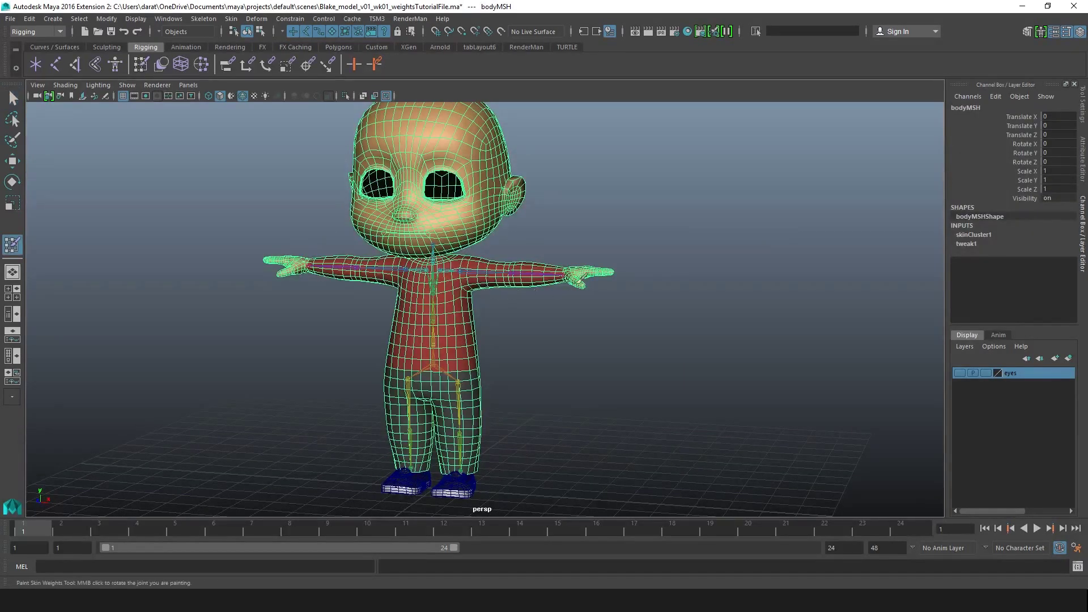
left_click_drag(569, 291, 578, 217, "alt")
left_click(1082, 108)
left_click(896, 174)
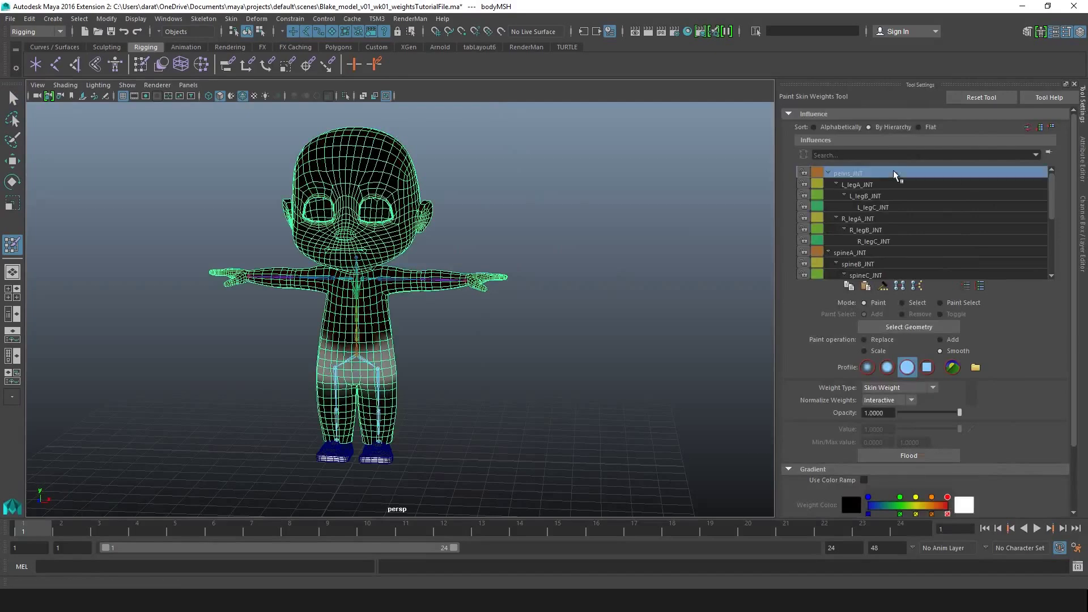
- Flood the whole body mesh with pelvis_JNT weight at value 1 using the Replace operation
left_click_drag(439, 288, 396, 303, "alt")
right_click_drag(395, 303, 453, 335, "alt")
middle_click_drag(454, 335, 510, 292, "alt")
left_click_drag(468, 272, 459, 268, "alt")
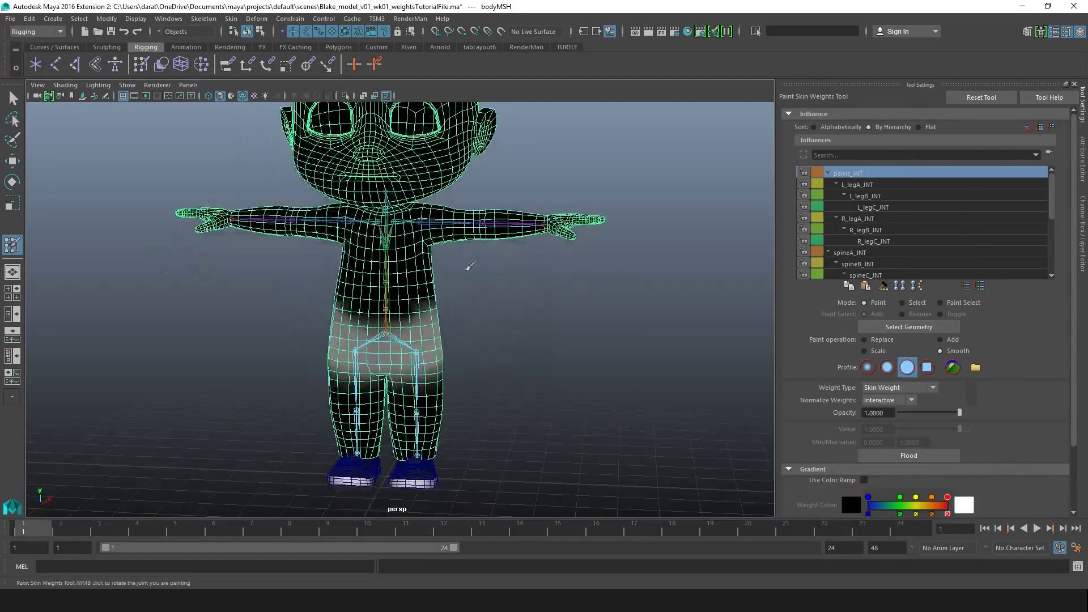
left_click(827, 174)
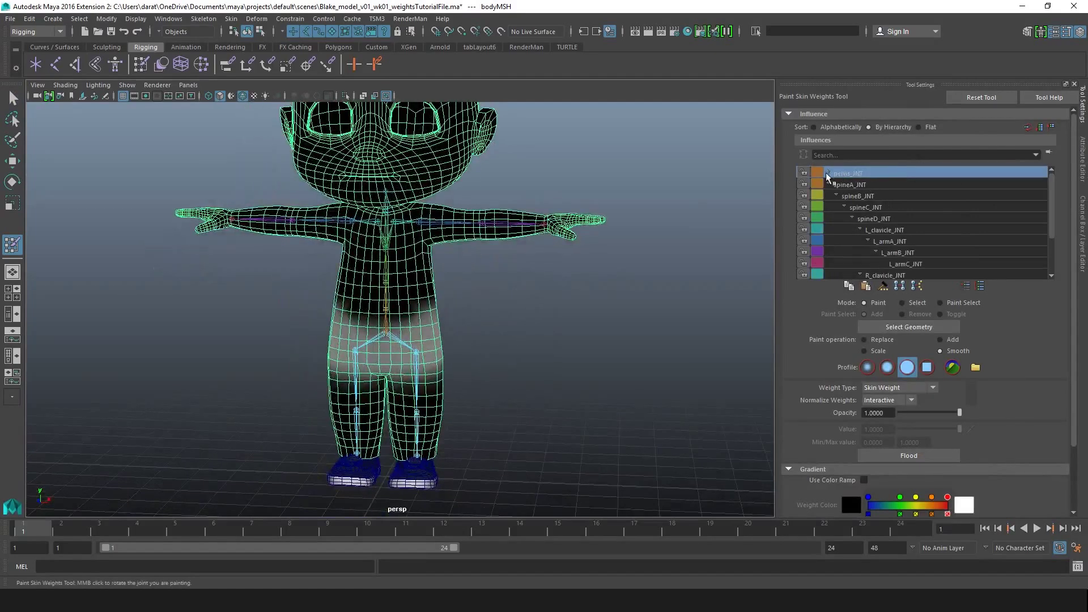
left_click(851, 184)
left_click(855, 173)
left_click(893, 341)
left_click(909, 455)
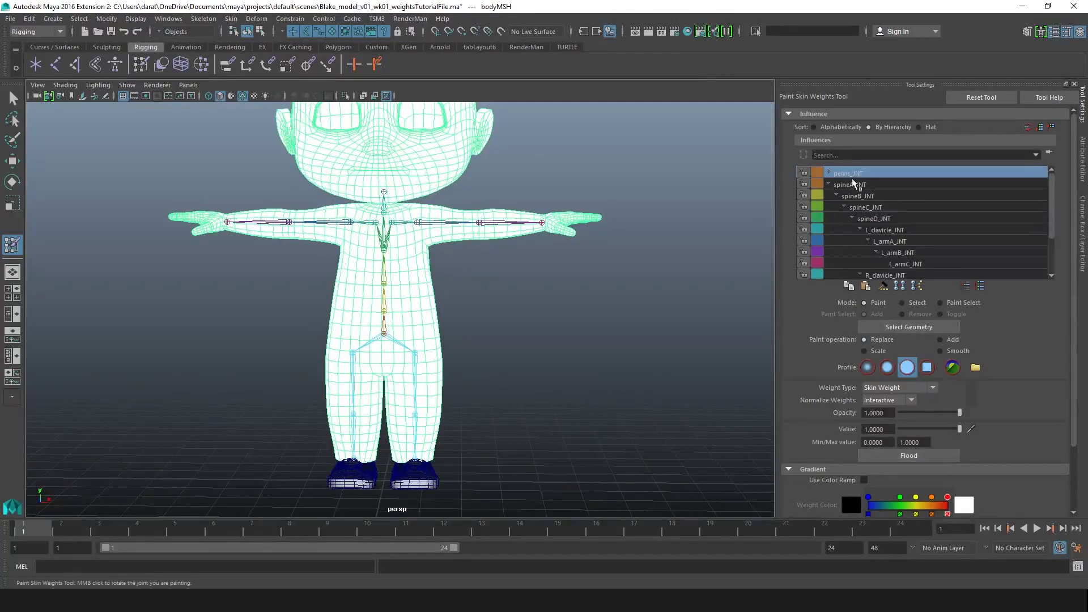
- Lock the weights of every influence except pelvis_JNT and collapse its hierarchy
left_click(828, 173)
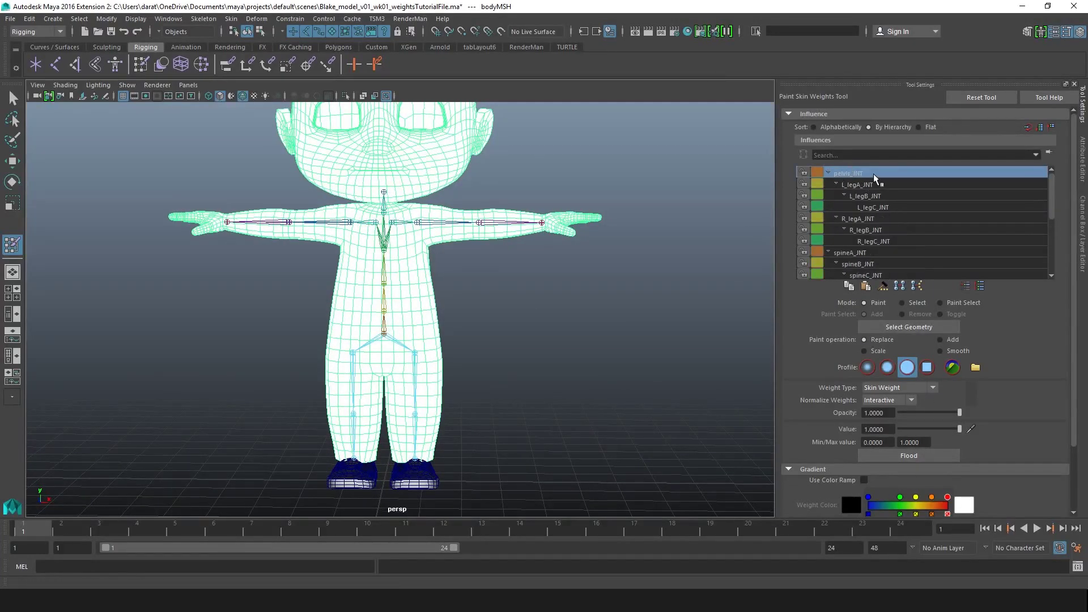
right_click(876, 177)
left_click(917, 205)
left_click(829, 173)
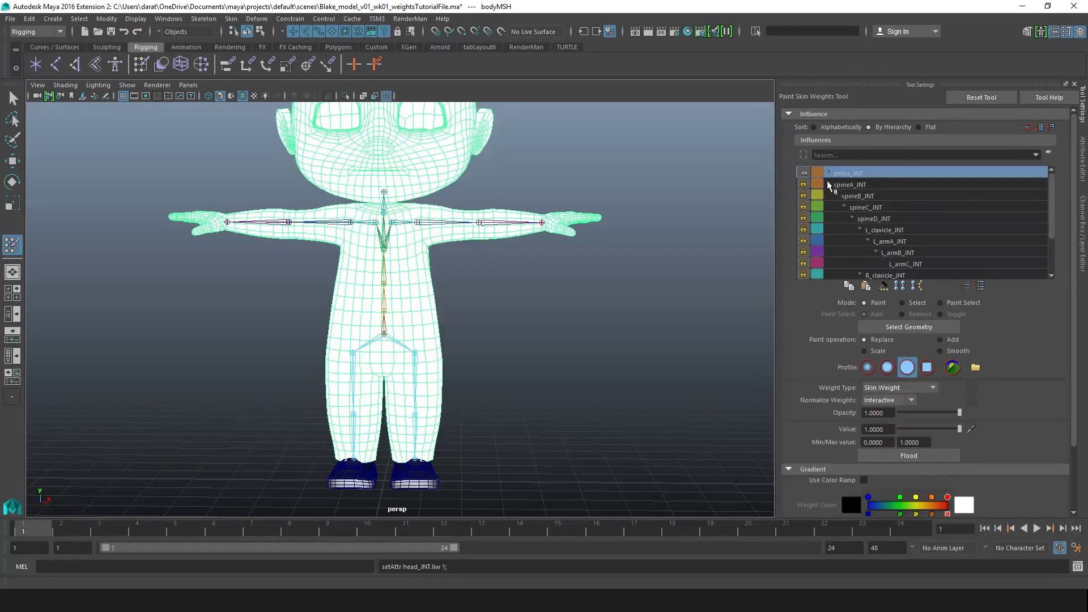
- Collapse the spineA_JNT hierarchy and unlock the weights of spineA_JNT
left_click(828, 184)
left_click(853, 184)
right_click(855, 185)
left_click(884, 200)
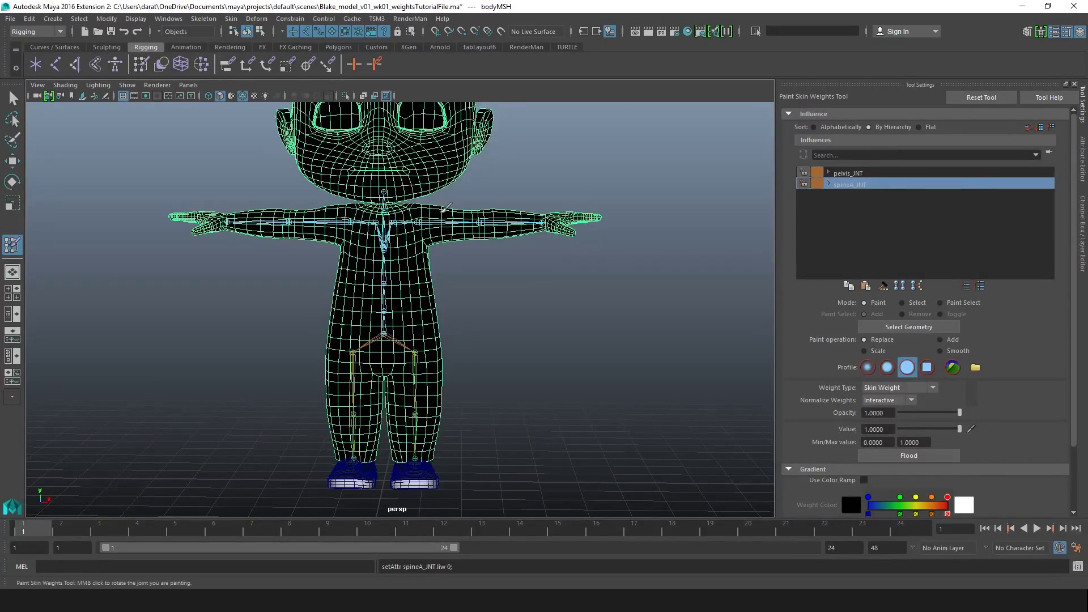
- Switch the body mesh to vertex mode and select all vertices above the waist
left_click(12, 98)
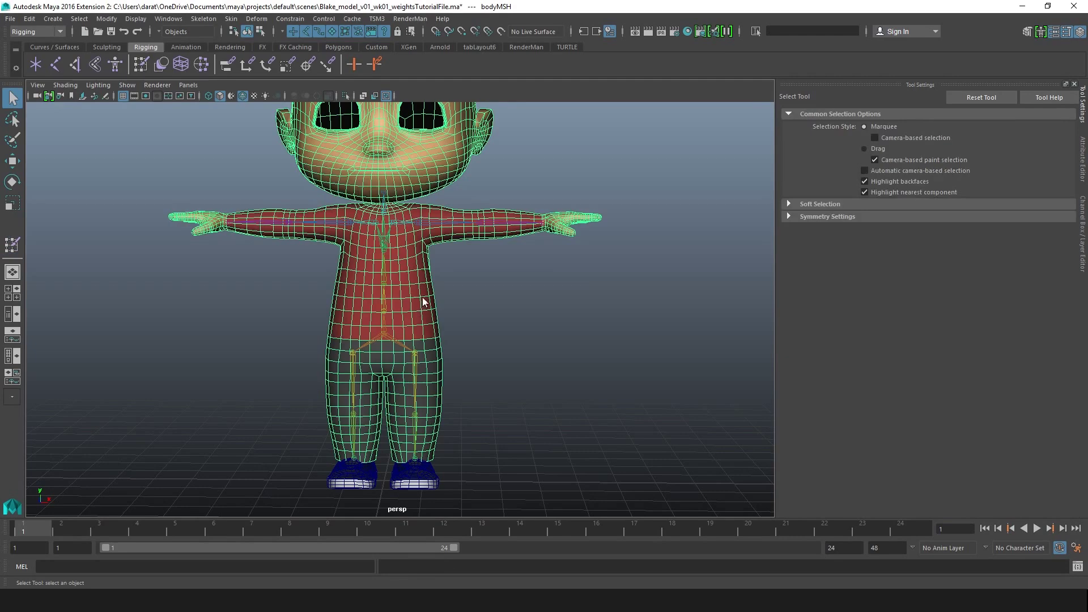
right_click_drag(423, 296, 386, 297)
scroll(397, 244, "down", 4)
middle_click_drag(396, 238, 413, 275, "alt")
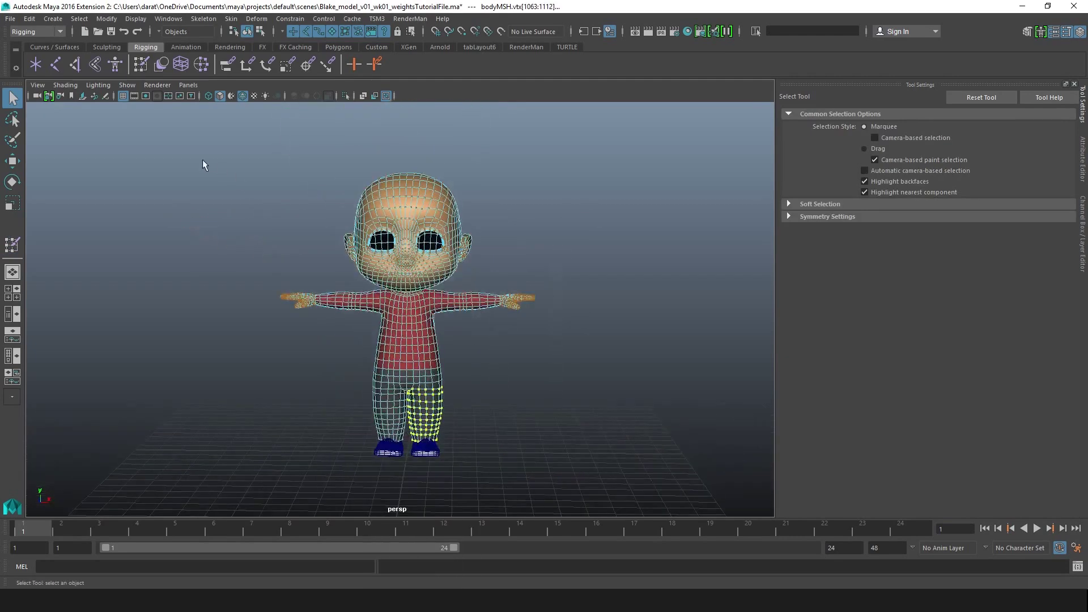
left_click_drag(510, 270, 574, 361)
key("f")
right_click_drag(511, 300, 600, 291, "alt")
key("4")
left_click_drag(601, 291, 504, 303, "alt")
left_click_drag(411, 313, 562, 348)
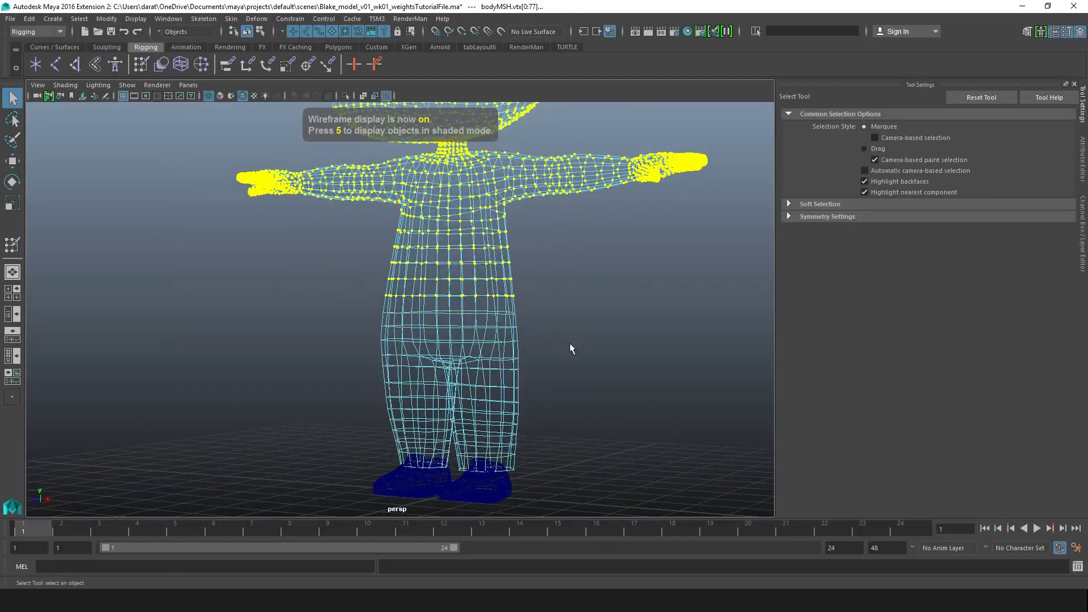
- Flood the selected vertices above the waist with spineA_JNT weight at value 1 using the Replace operation
key("5")
middle_click_drag(495, 195, 487, 269, "alt")
left_click_drag(488, 269, 535, 265, "alt")
right_click_drag(535, 265, 502, 259, "alt")
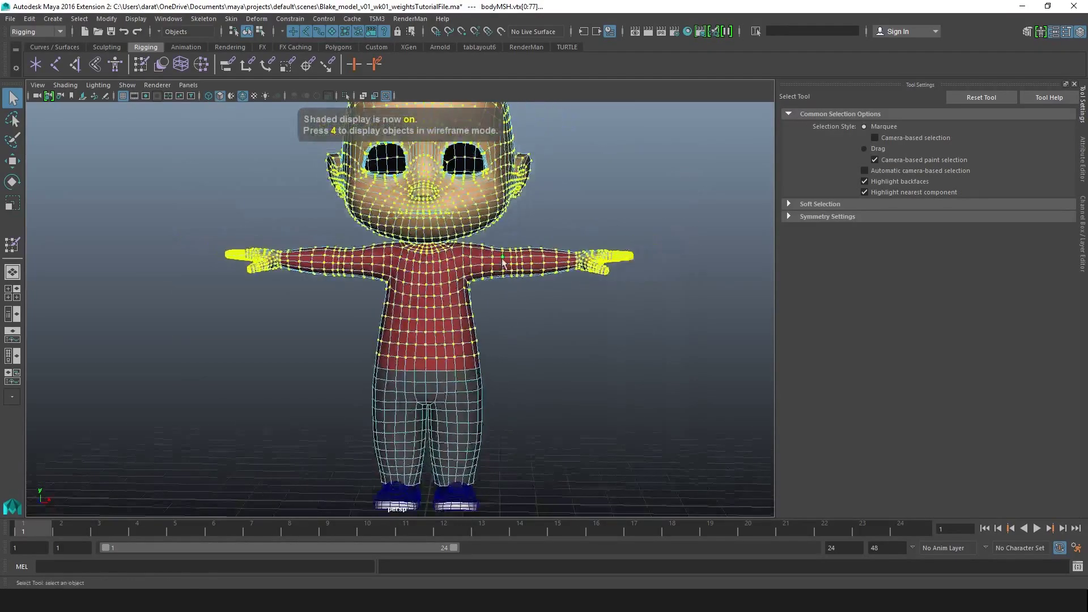
key("y")
left_click_drag(409, 196, 389, 199, "alt")
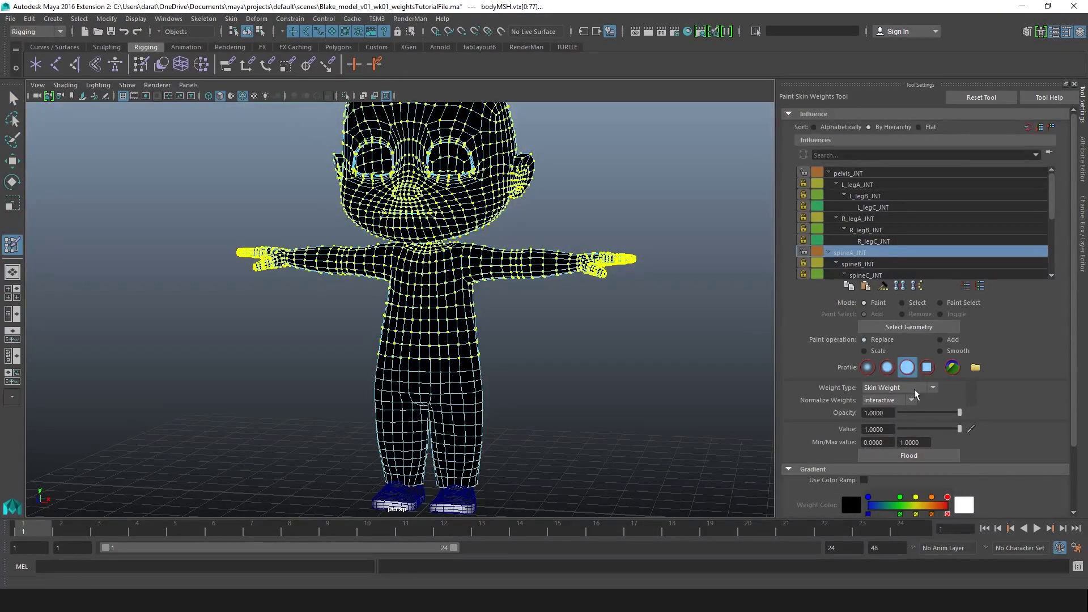
left_click(943, 455)
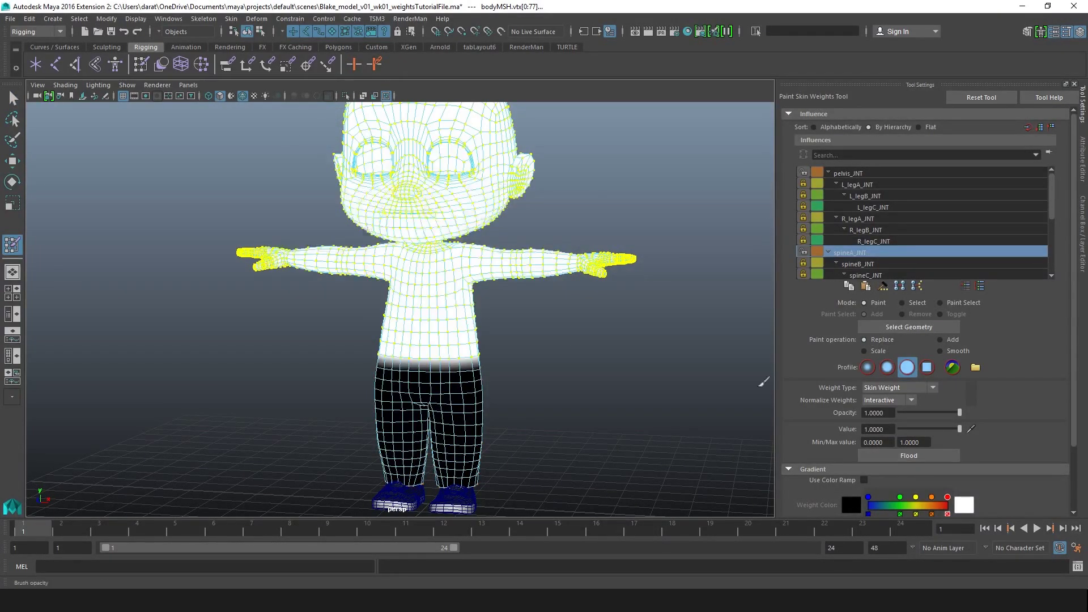
- Rotate the spine joint at the waist to test the bend, and undo the rotation
key("q")
left_click(216, 304)
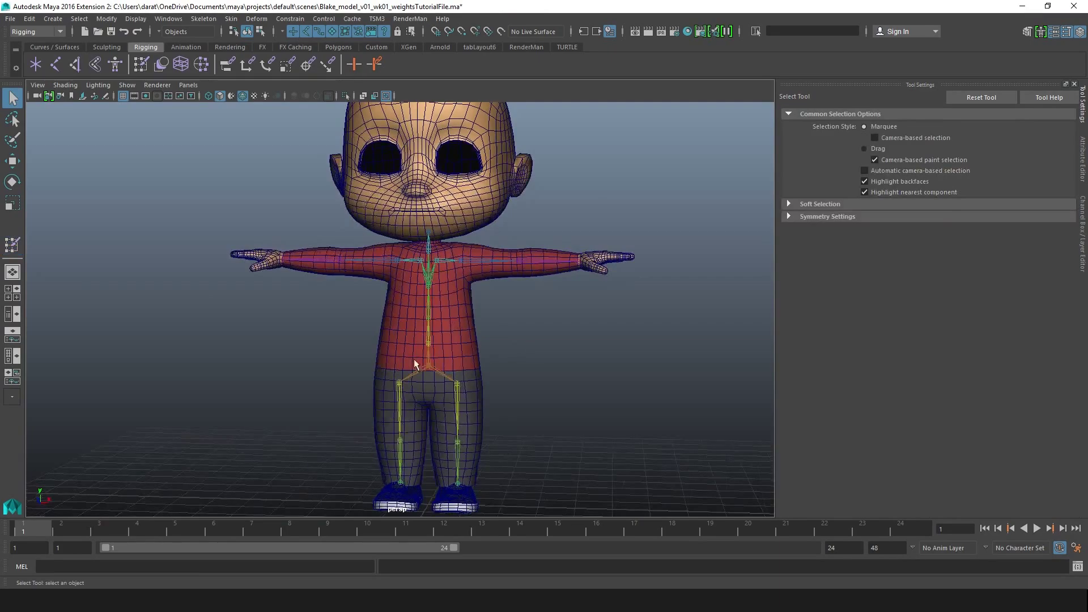
left_click(428, 363)
key("e")
left_click_drag(470, 334, 451, 361)
key("ctrl+z")
key("ctrl+z")
- Select the body mesh's edge loops around the waist and convert the selection to vertices
left_click(453, 381)
left_click(549, 345)
left_click(467, 317)
middle_click_drag(501, 330, 509, 297, "alt")
right_click_drag(509, 297, 575, 352, "alt")
right_click_drag(573, 300, 573, 284)
double_click(583, 368)
key("w")
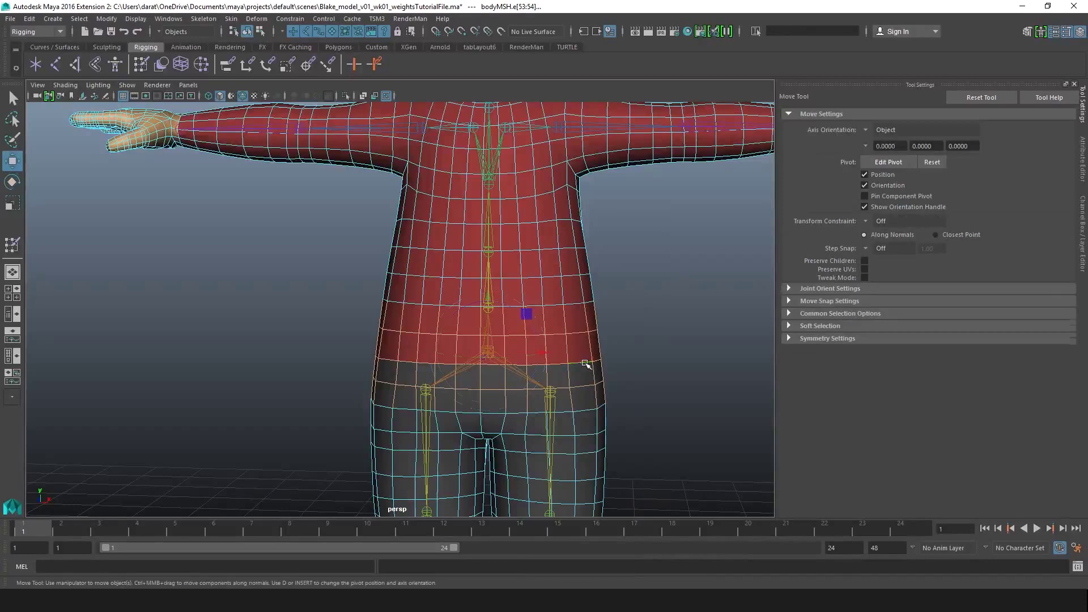
right_click_drag(581, 364, 401, 358, "ctrl")
- Flood the waist vertices repeatedly with the Smooth operation for spineA_JNT
key("y")
left_click(942, 351)
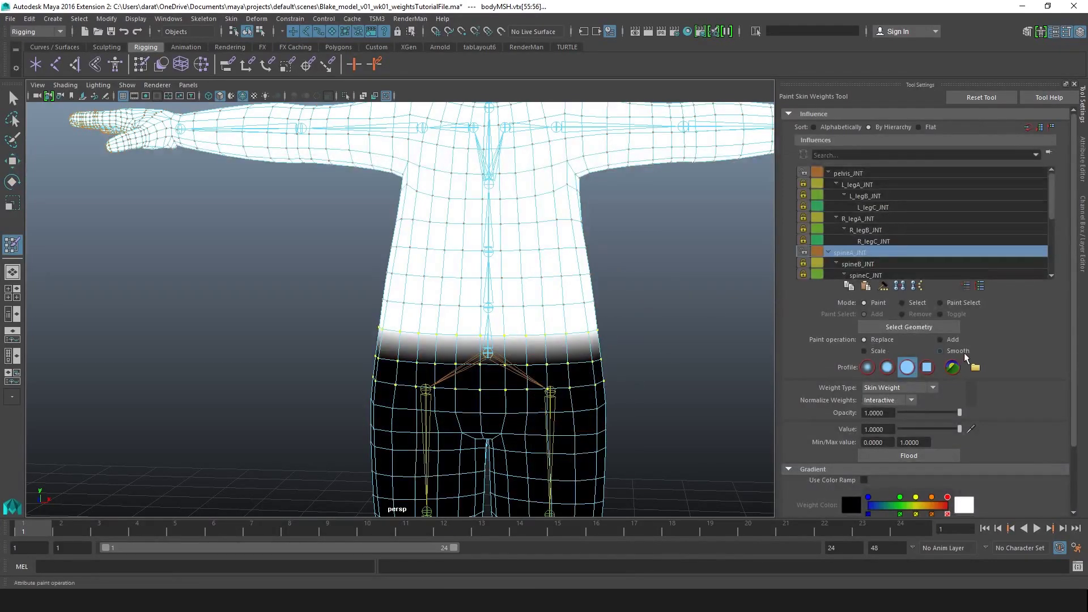
left_click(934, 456)
left_click(935, 456)
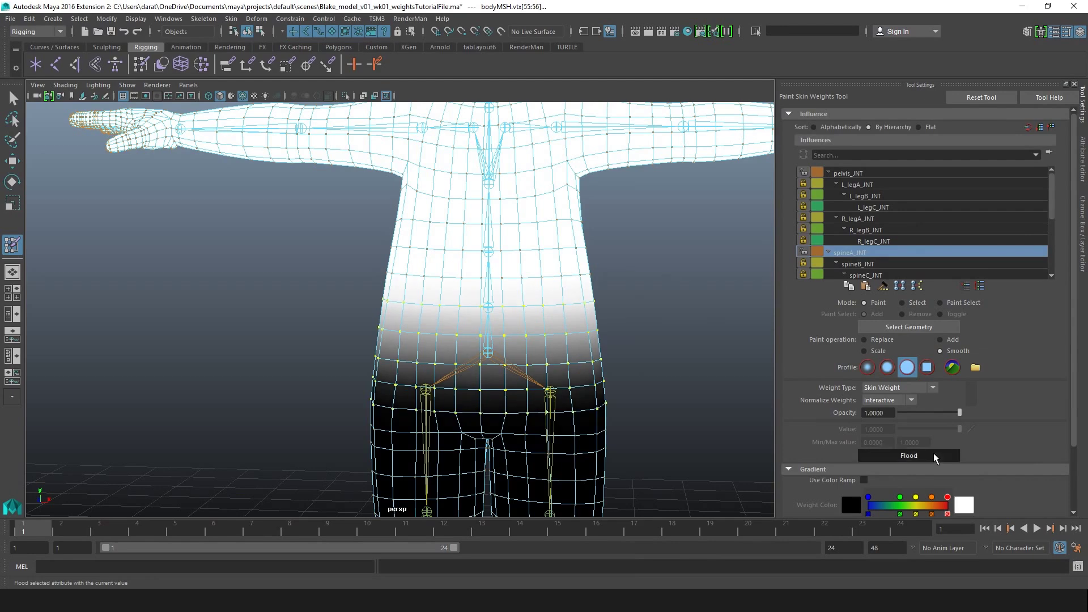
left_click(935, 456)
- Rotate spineA_JNT sideways to test how the waist bends
key("q")
left_click(198, 251)
left_click(492, 338)
key("e")
left_click_drag(502, 305, 524, 317)
middle_click_drag(566, 326, 520, 260, "alt")
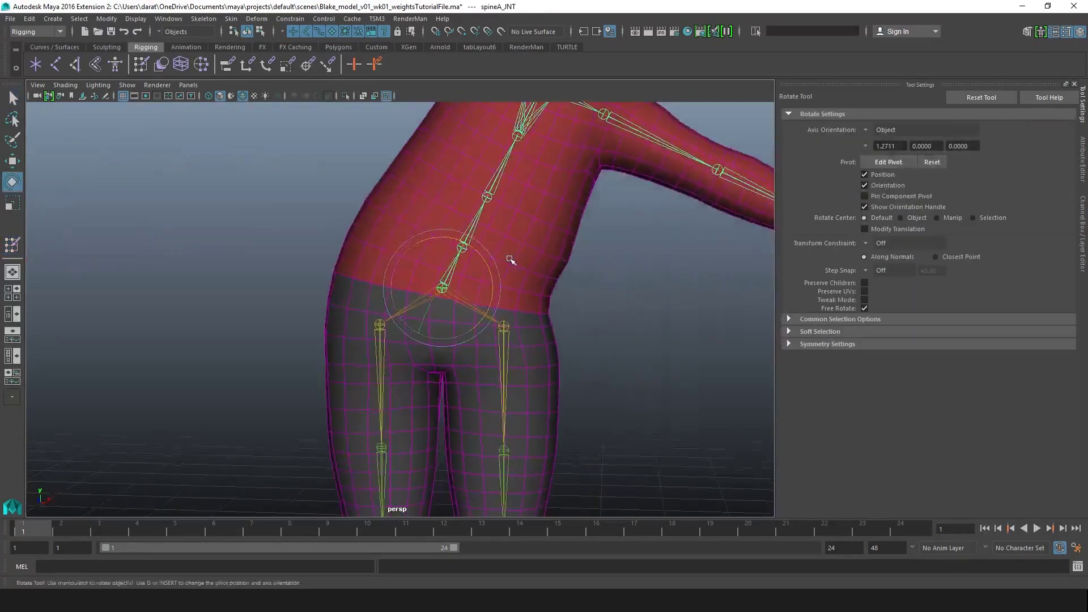
right_click_drag(520, 259, 578, 297, "alt")
- Flood the whole body mesh twice with the Smooth operation for spineA_JNT
left_click(1082, 234)
left_click(747, 251)
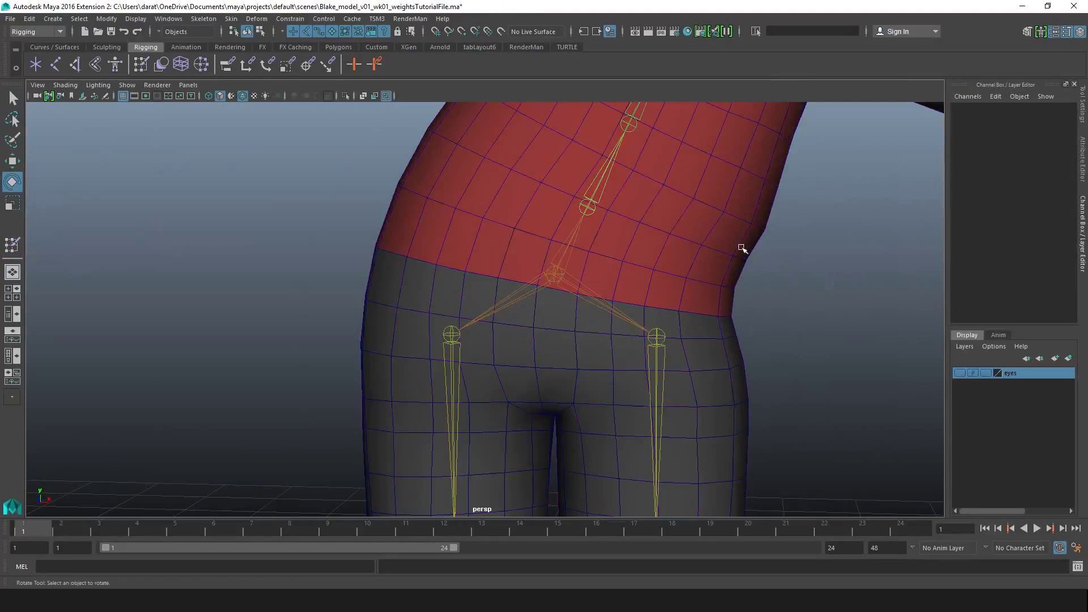
key("y")
key("ctrl+shift+t")
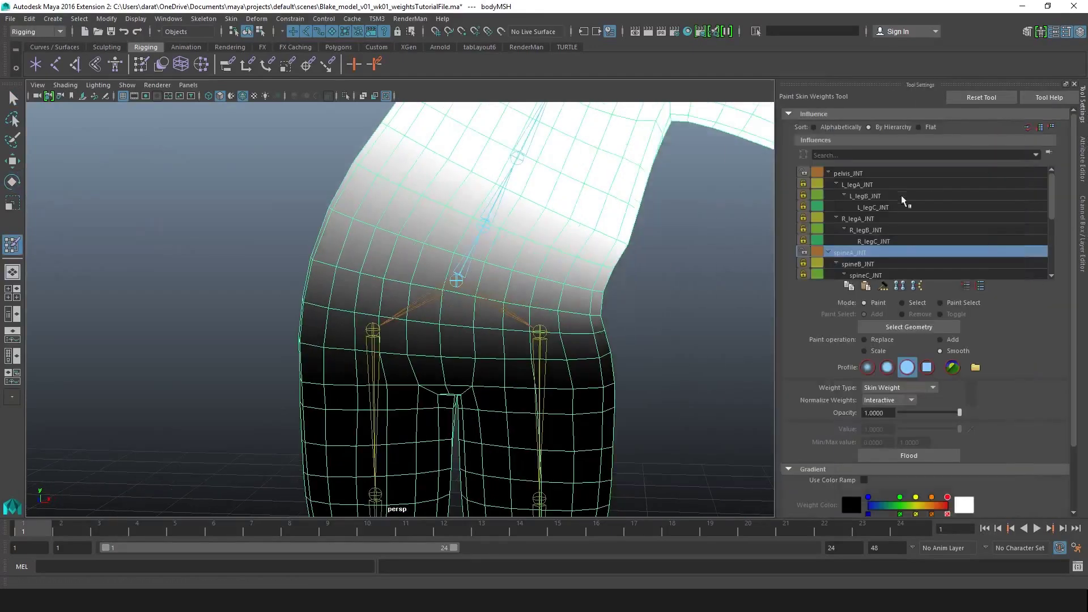
left_click(928, 457)
left_click(926, 457)
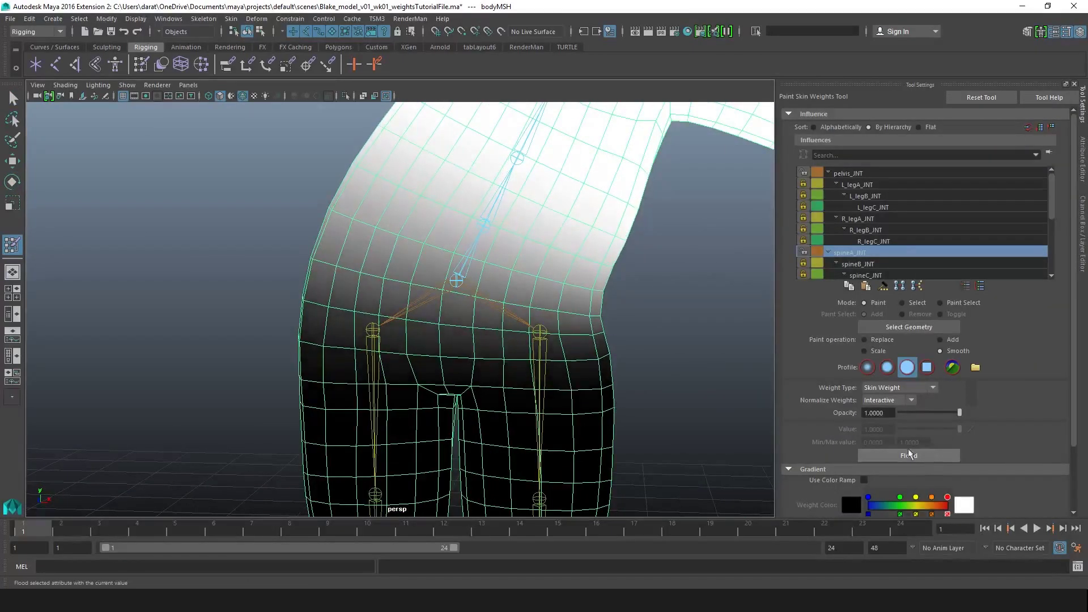
- Set the Rotate Z value of spineA_JNT to 0
left_click(13, 98)
left_click(117, 194)
left_click(457, 277)
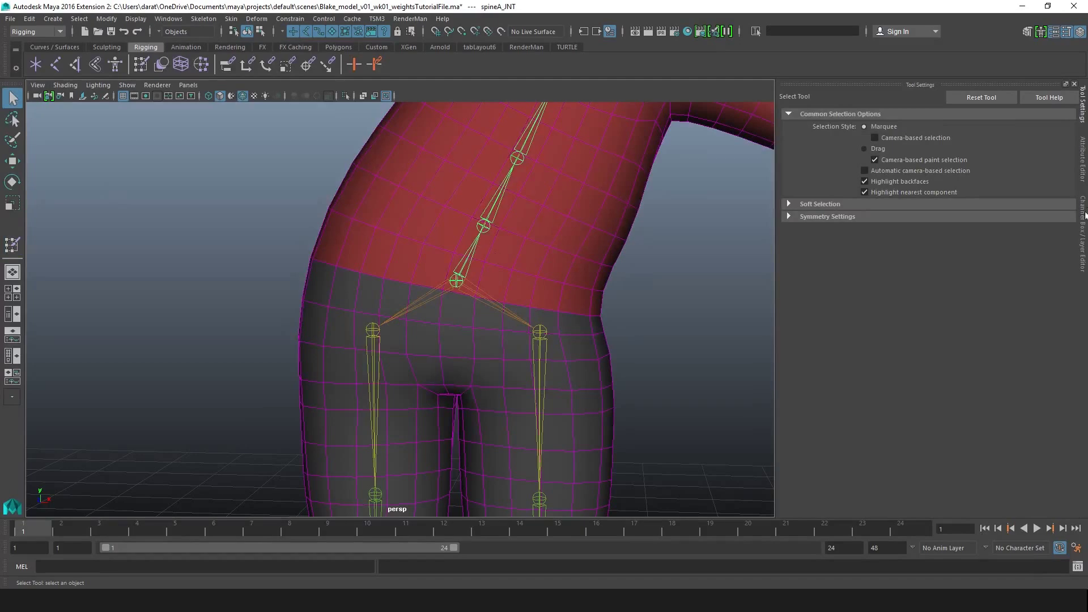
left_click(1082, 233)
double_click(1057, 161)
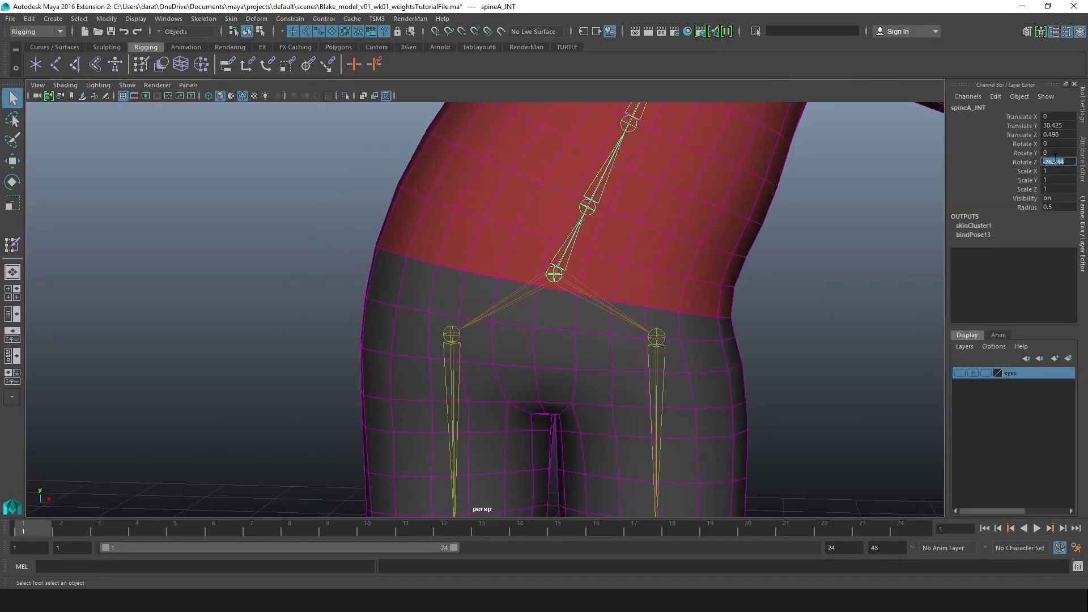
type("0")
key("Return")
- Select the faces of the character's left leg from the crotch to the ankle and convert the selection to vertices
right_click_drag(664, 327, 612, 299, "alt")
middle_click_drag(612, 299, 604, 268, "alt")
left_click_drag(655, 265, 607, 277, "alt")
left_click(558, 268)
middle_click_drag(621, 336, 520, 279, "alt")
left_click(520, 280)
middle_click_drag(558, 318, 520, 223, "alt")
right_click_drag(519, 221, 516, 252)
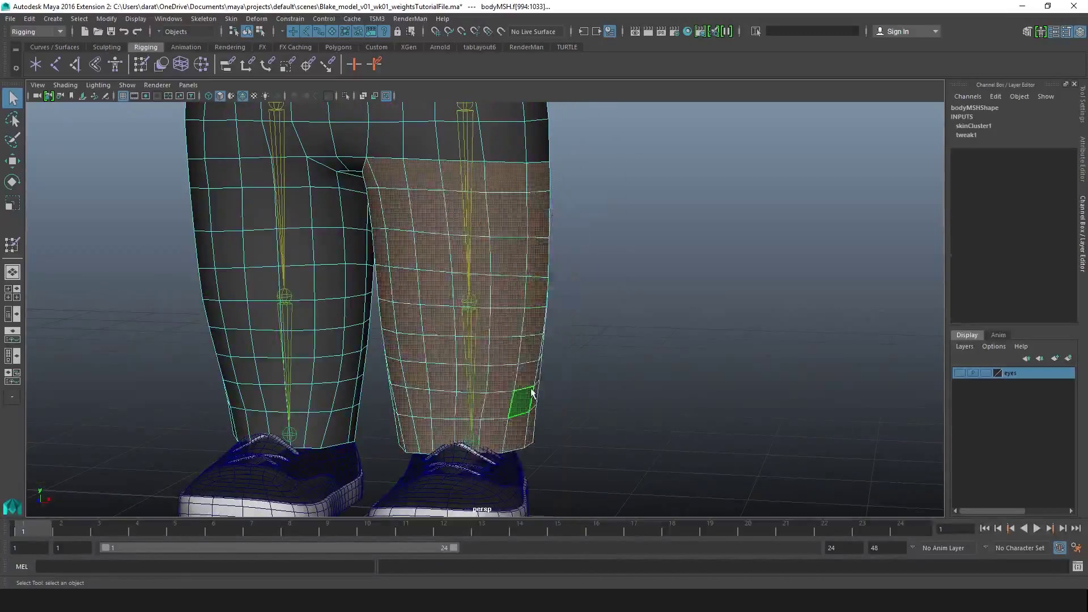
left_click_drag(515, 294, 542, 282, "alt")
left_click_drag(497, 209, 506, 213, "alt")
right_click_drag(512, 217, 396, 216, "ctrl")
right_click_drag(529, 247, 472, 215, "alt")
middle_click_drag(541, 245, 532, 265, "alt")
left_click_drag(532, 264, 494, 267, "alt")
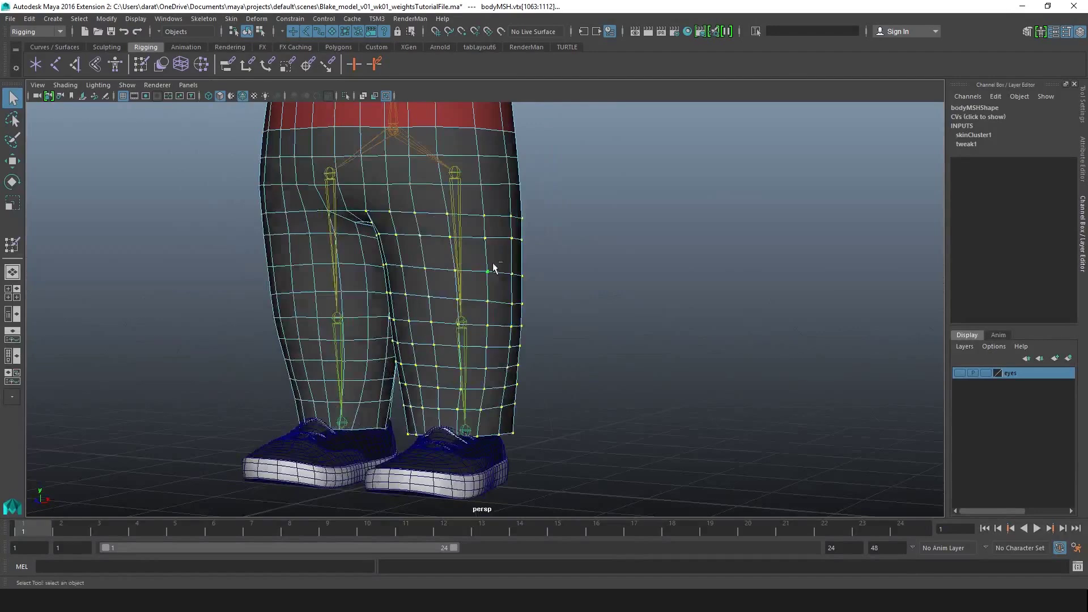
- Lock the weights of spineA_JNT and compare the pelvis_JNT and spineA_JNT weights on the body mesh
key("y")
left_click_drag(490, 218, 500, 205, "alt")
left_click(1082, 159)
left_click(1082, 104)
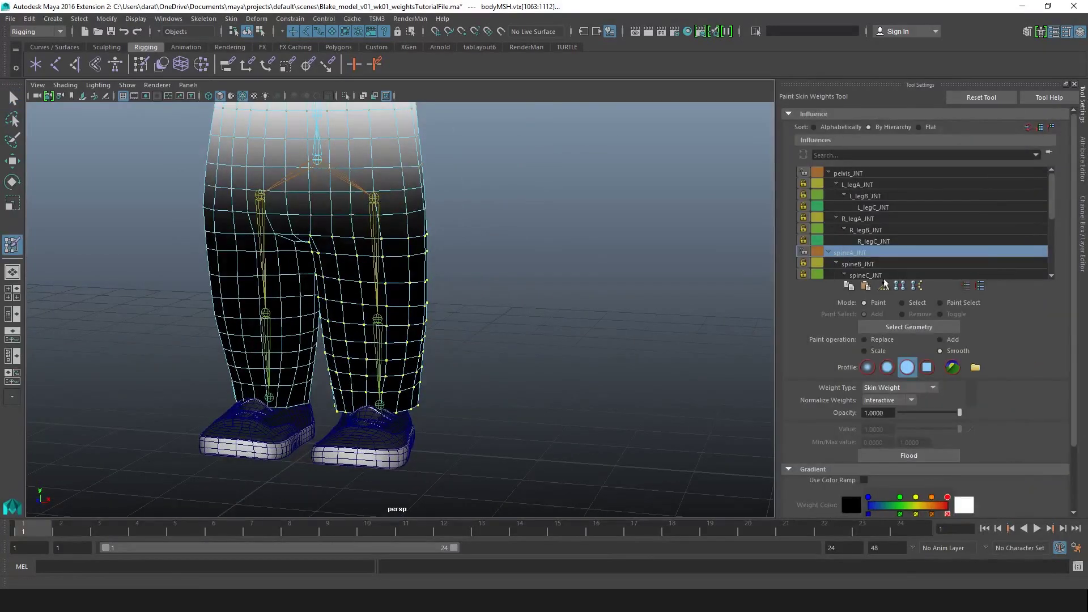
right_click(871, 255)
left_click(896, 258)
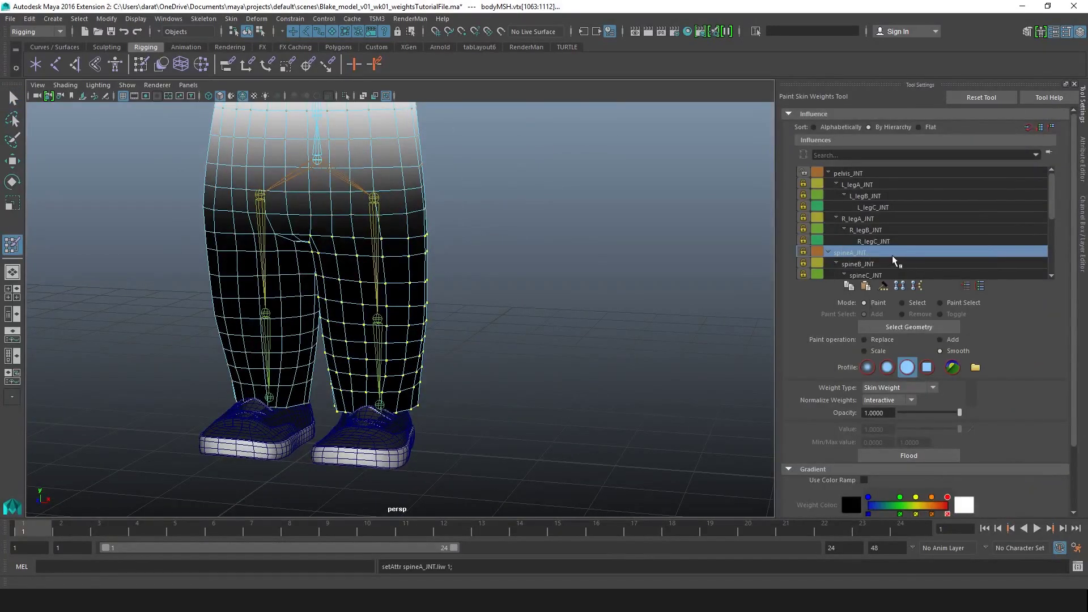
left_click(863, 174)
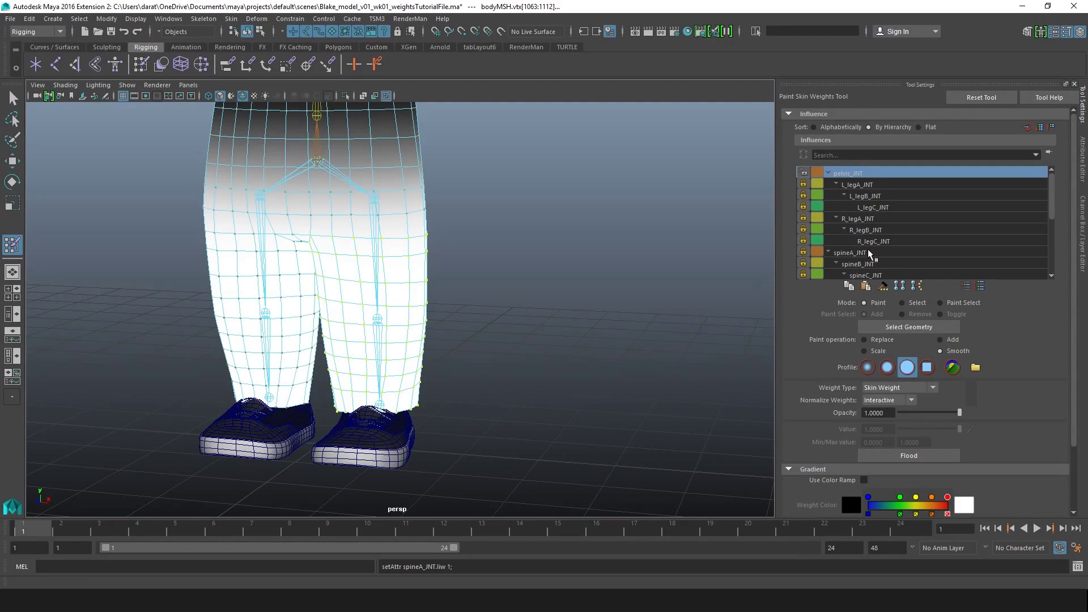
left_click(871, 254)
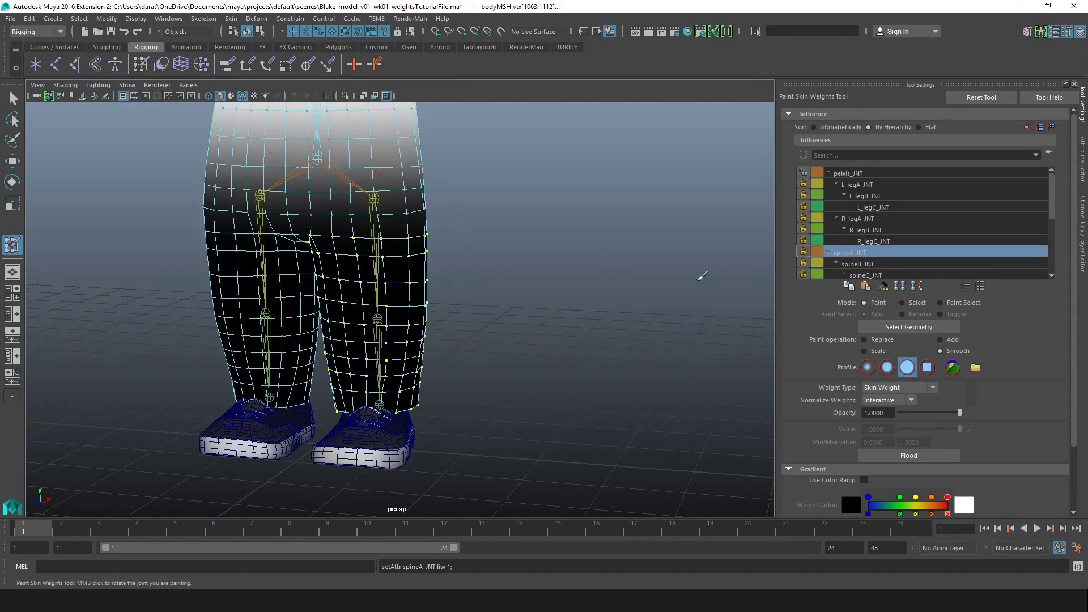
- Unlock L_legA_JNT and flood the selected leg vertices with its weight at value 1 using the Replace operation
left_click(856, 185)
right_click(859, 185)
left_click(896, 204)
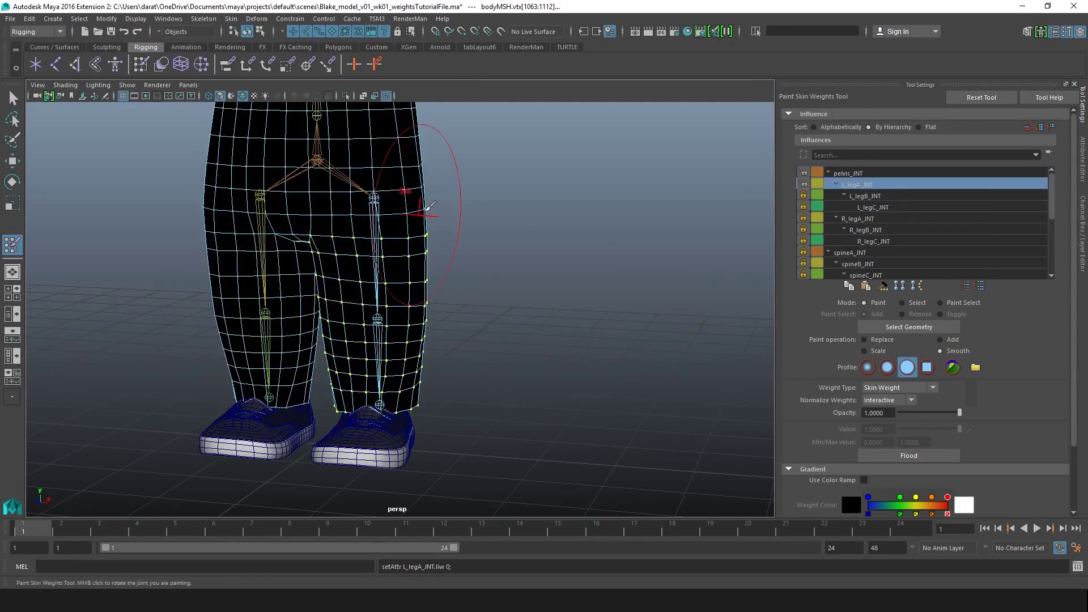
left_click(879, 340)
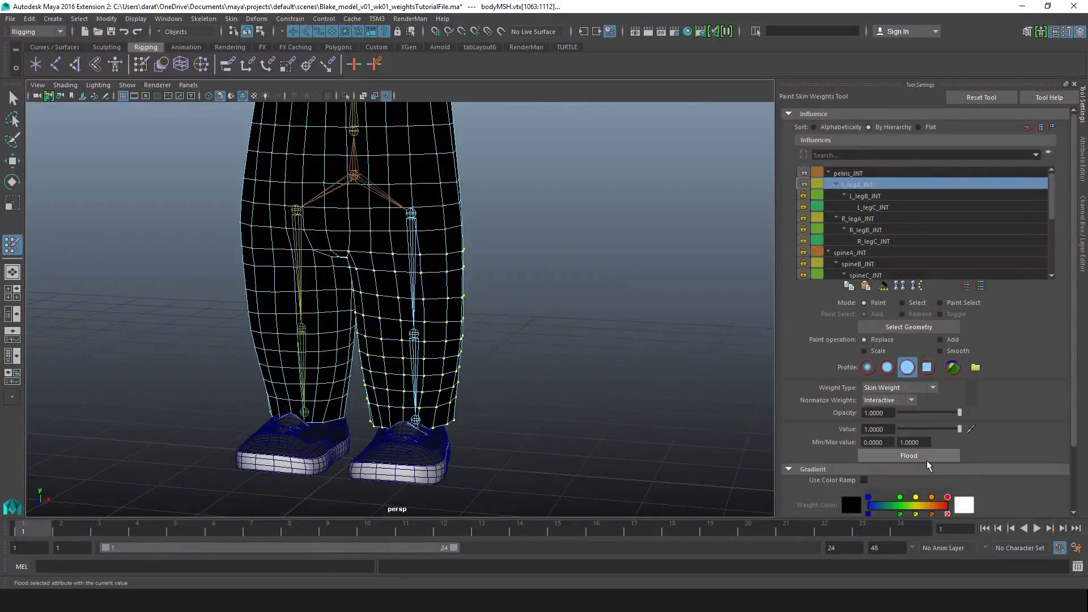
left_click(930, 455)
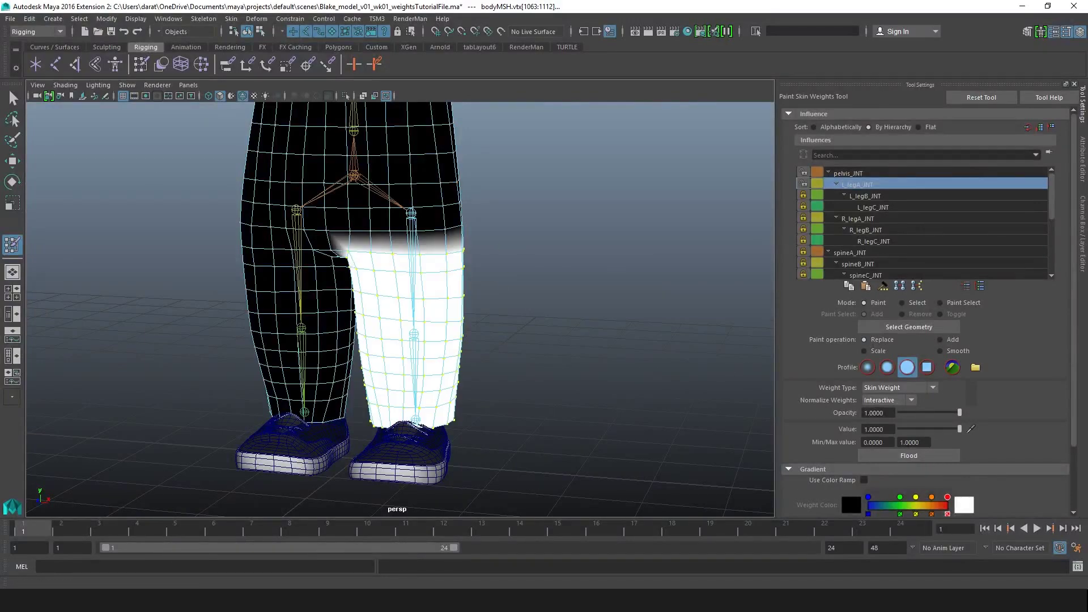
- Rotate L_legA_JNT outward to test how the left hip deforms
left_click(12, 98)
left_click_drag(439, 271, 442, 273)
scroll(410, 230, "down", 3)
key("e")
mouse_move(363, 249)
left_mouse_down("alt")
mouse_move(410, 230)
mouse_move(438, 198)
mouse_move(447, 205)
left_mouse_up("alt")
scroll(448, 205, "up", 2)
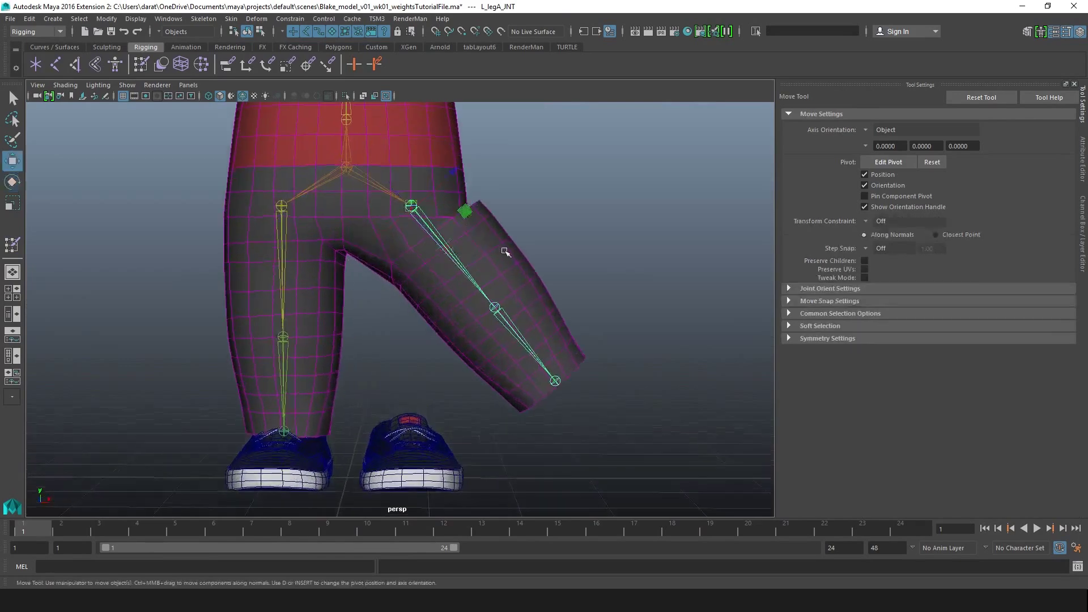
- Flood the whole body mesh twice with the Smooth operation for L_legA_JNT
key("y")
left_click(940, 351)
left_click(935, 456)
left_click(934, 455)
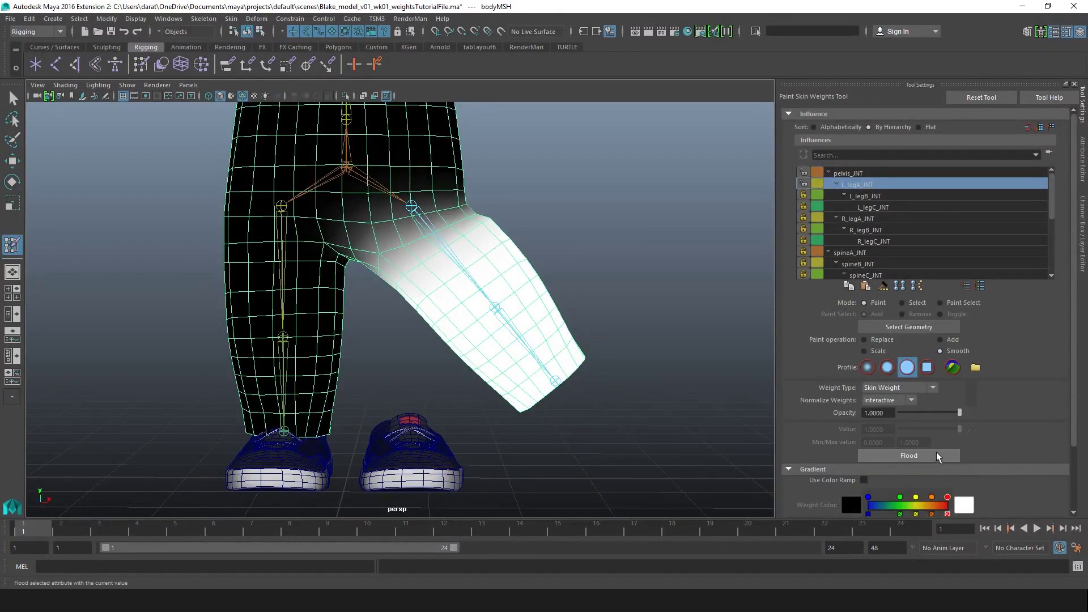
- Smooth the pelvis_JNT weights with the brush around the outer left hip and check them from front and back
left_click(859, 173)
left_click(859, 184)
left_click(859, 170)
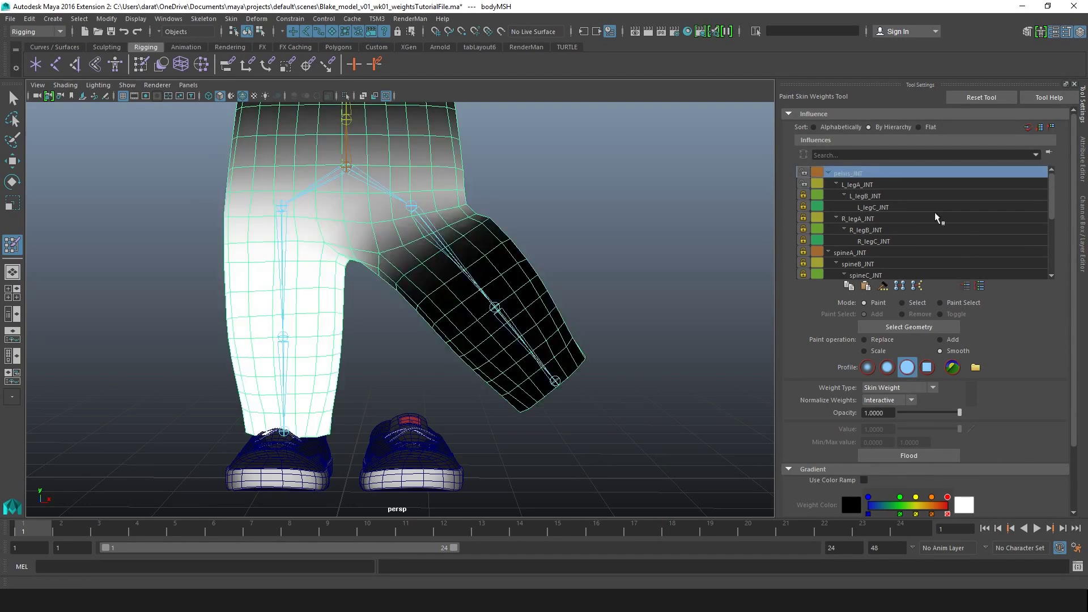
left_click_drag(471, 225, 434, 257)
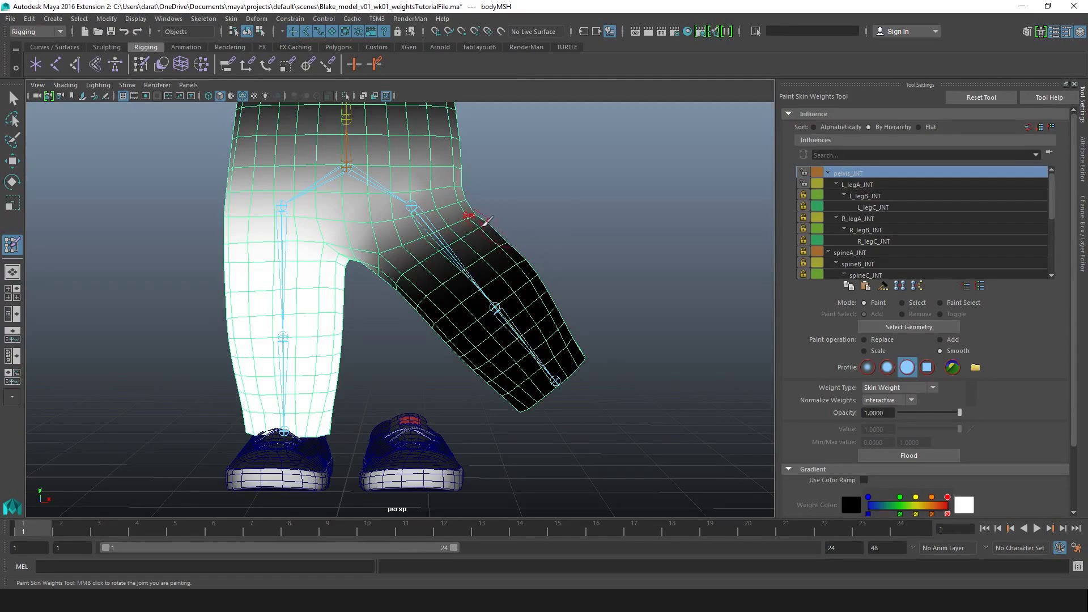
left_click_drag(505, 212, 407, 222, "alt")
left_click_drag(527, 235, 408, 221, "alt")
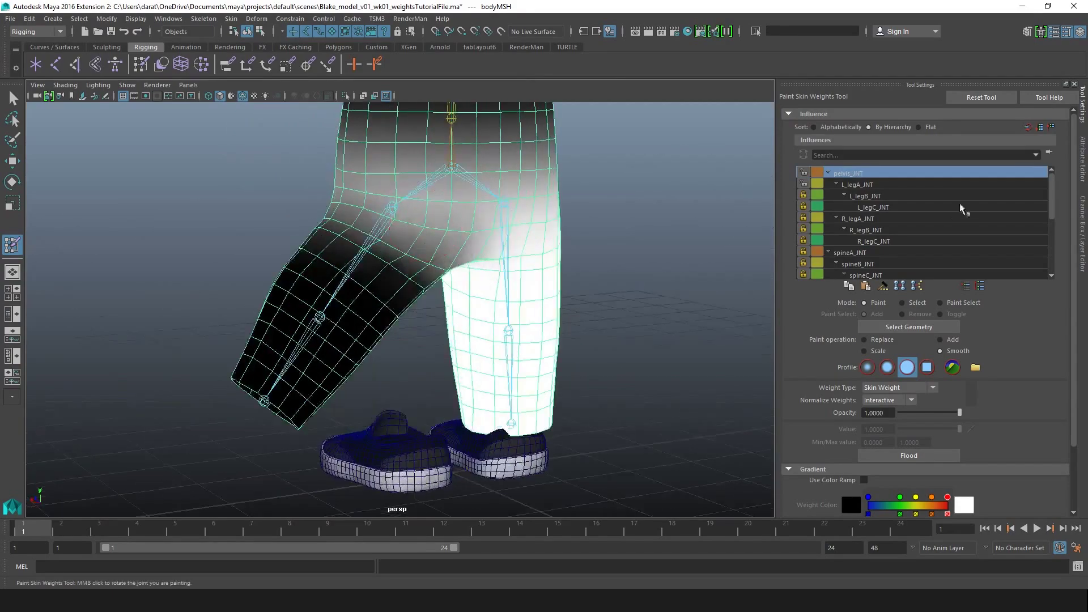
left_click(958, 184)
left_click_drag(623, 218, 527, 228, "alt")
left_click_drag(441, 213, 439, 222, "alt")
- Set the Rotate Y value of L_legA_JNT to 0
right_click(862, 171)
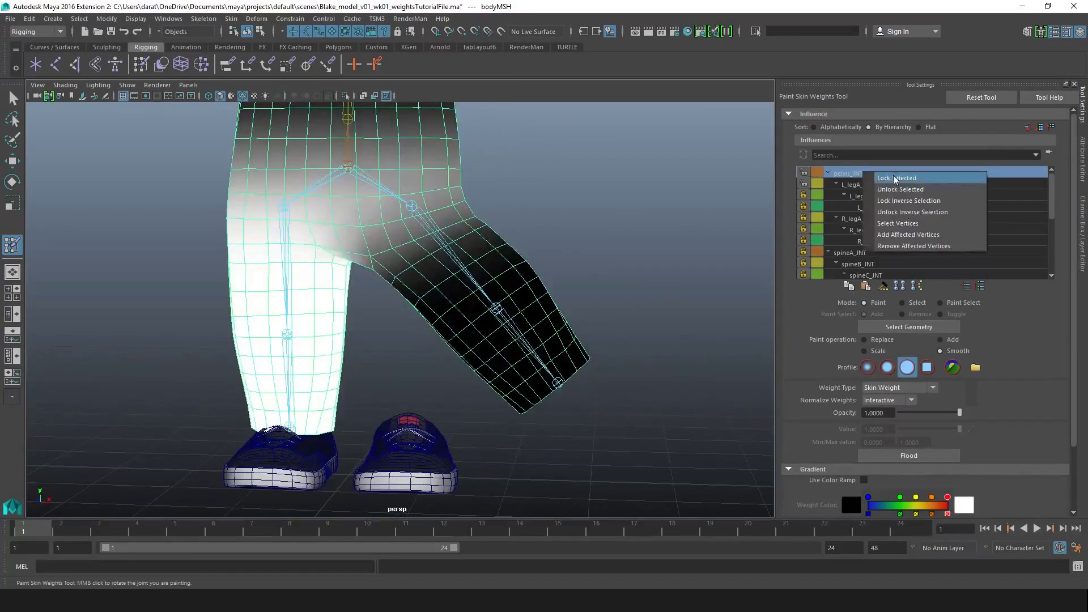
left_click(729, 187)
left_click(14, 102)
left_click(444, 237)
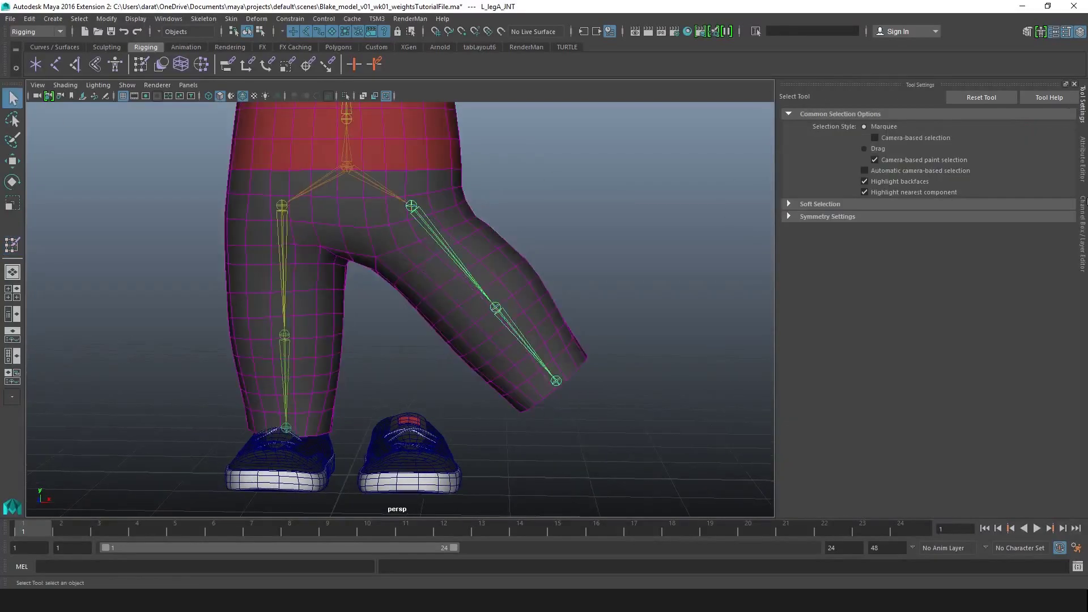
left_click(1082, 238)
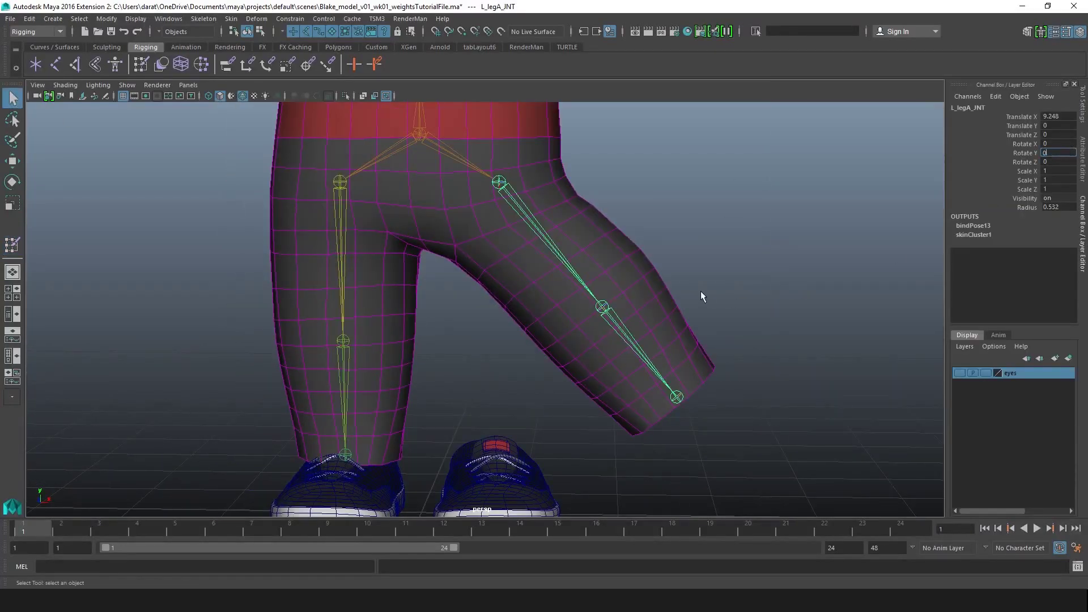
key("Return")
- Resume skin weight painting on the body mesh and lock the weights of pelvis_JNT
left_click(530, 185)
key("y")
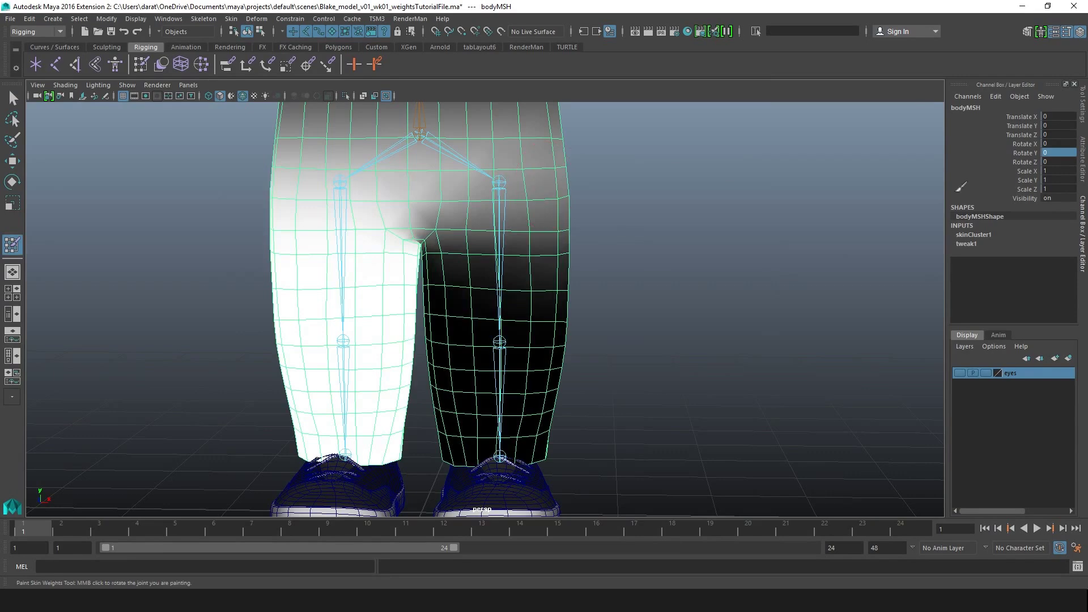
left_click(1083, 108)
right_click(854, 171)
left_click(883, 175)
- Unlock the weights of L_legB_JNT and set the paint operation to Replace
left_click(863, 185)
left_click(863, 196)
right_click(863, 197)
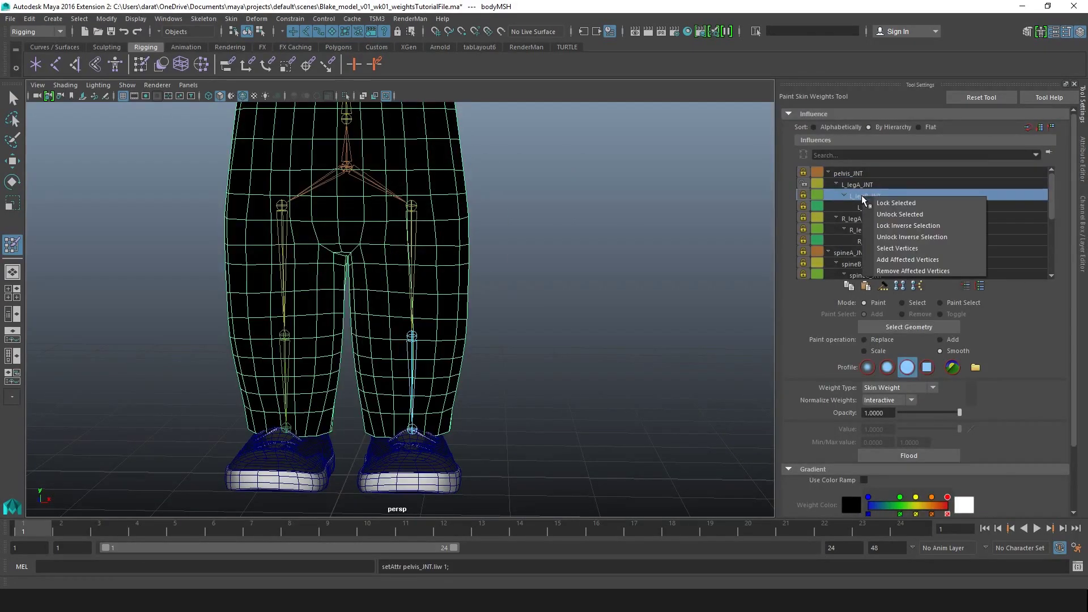
left_click(895, 211)
left_click_drag(641, 268, 623, 270, "alt")
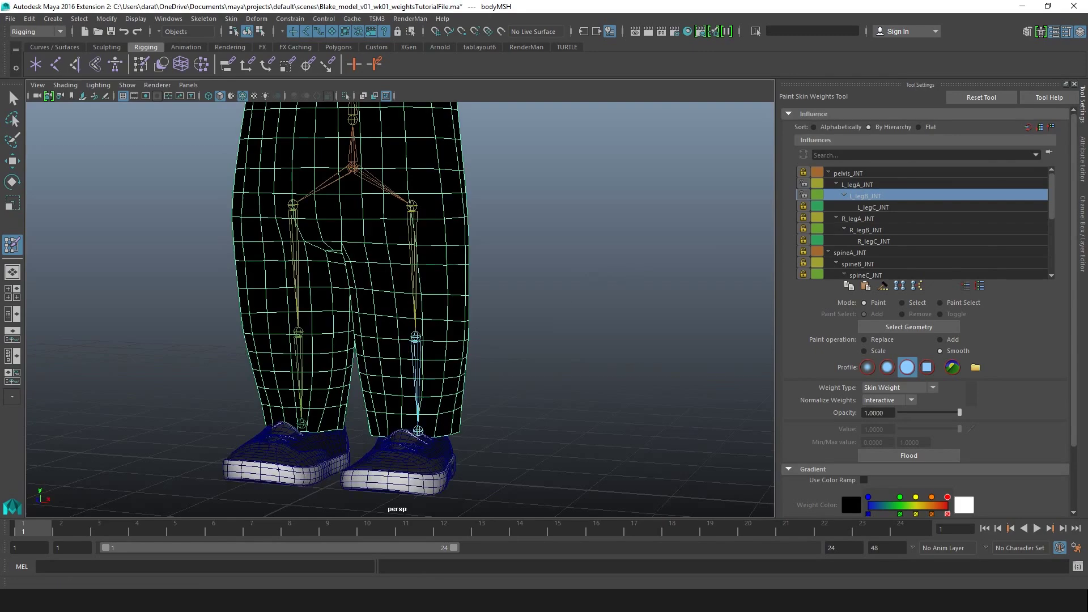
left_click(884, 339)
middle_click_drag(354, 302, 367, 243, "alt")
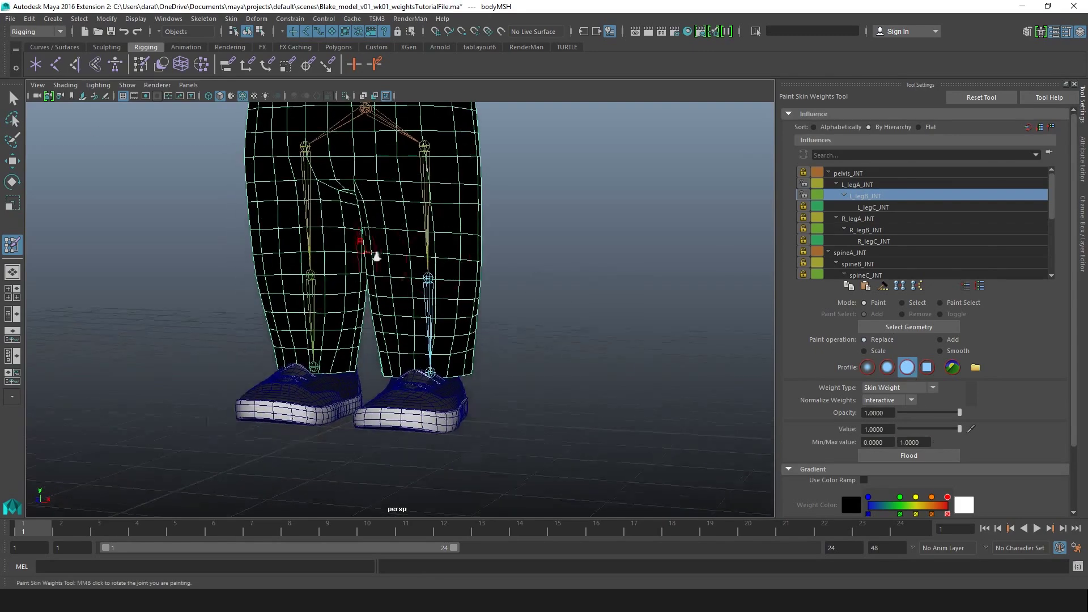
right_click_drag(366, 243, 497, 287, "alt")
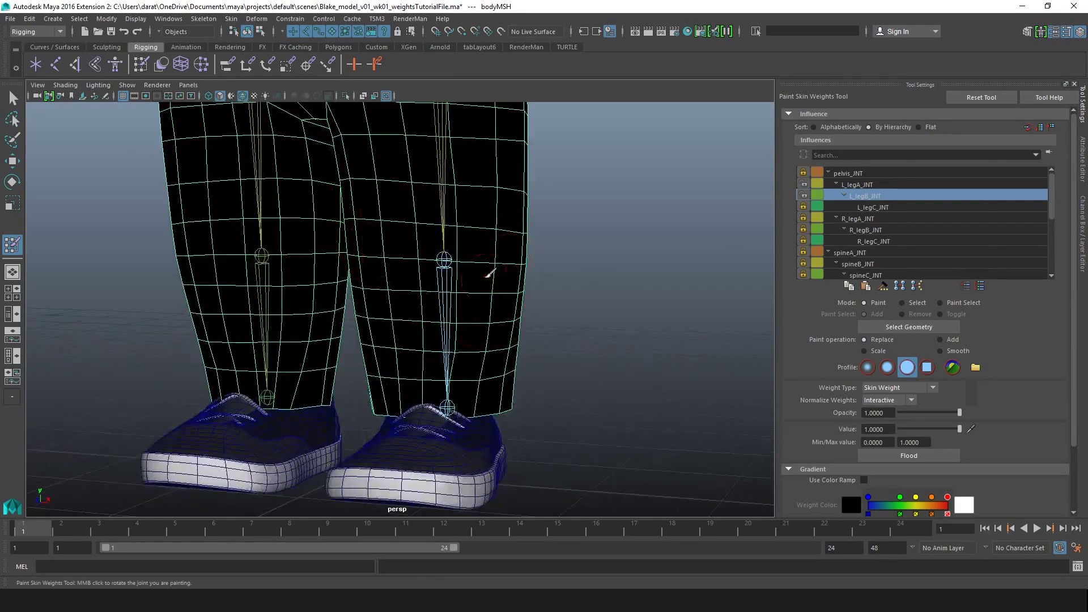
- Paint full L_legB_JNT weights over the whole left lower leg, from the knee down, on front and back
left_click_drag(487, 275, 529, 276)
left_click_drag(598, 274, 378, 268, "alt")
left_click_drag(313, 273, 472, 268)
mouse_move(347, 295)
left_mouse_down("alt")
mouse_move(593, 297)
mouse_move(356, 283)
mouse_move(398, 259)
mouse_move(500, 263)
left_mouse_up("alt")
left_click_drag(469, 316, 360, 343)
left_click_drag(507, 351, 318, 363, "alt")
mouse_move(320, 363)
left_mouse_down()
mouse_move(391, 373)
mouse_move(401, 406)
mouse_move(291, 367)
mouse_move(503, 358)
left_mouse_up()
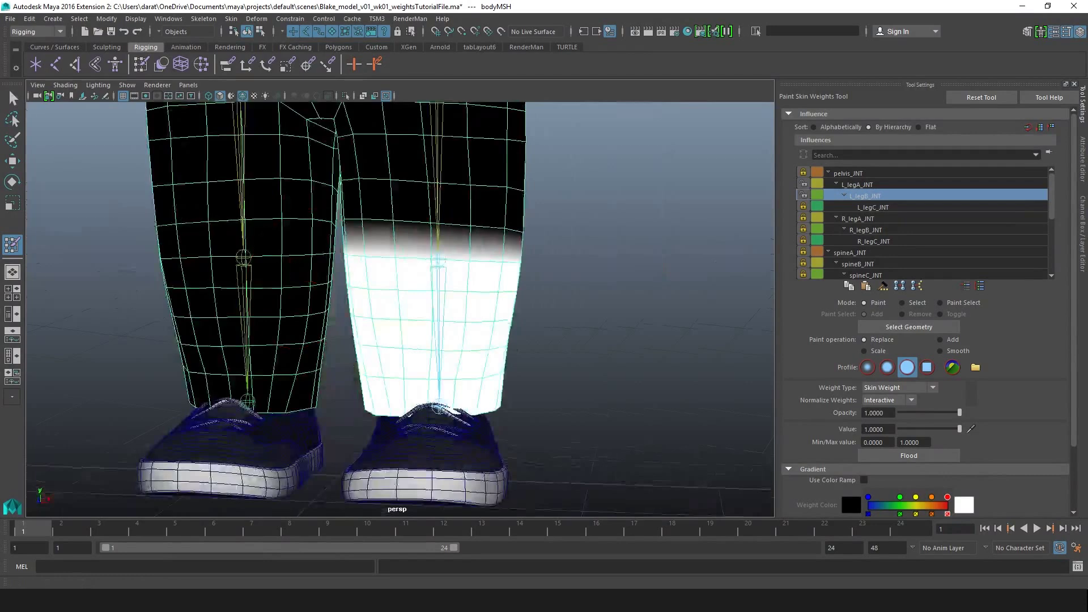
- Rotate L_legB_JNT to bend the left knee and test the painted weights
left_click(12, 99)
left_click(439, 263)
key("e")
mouse_move(570, 307)
left_mouse_down("alt")
mouse_move(419, 256)
mouse_move(466, 247)
left_mouse_up("alt")
left_click_drag(466, 248, 421, 228)
right_click_drag(404, 244, 431, 247, "alt")
- Select the edge loops around the left knee on the body mesh and convert them to vertices
key("w")
left_click(369, 325)
right_click_drag(388, 300, 384, 250)
double_click(408, 292)
left_click_drag(409, 293, 545, 235, "alt")
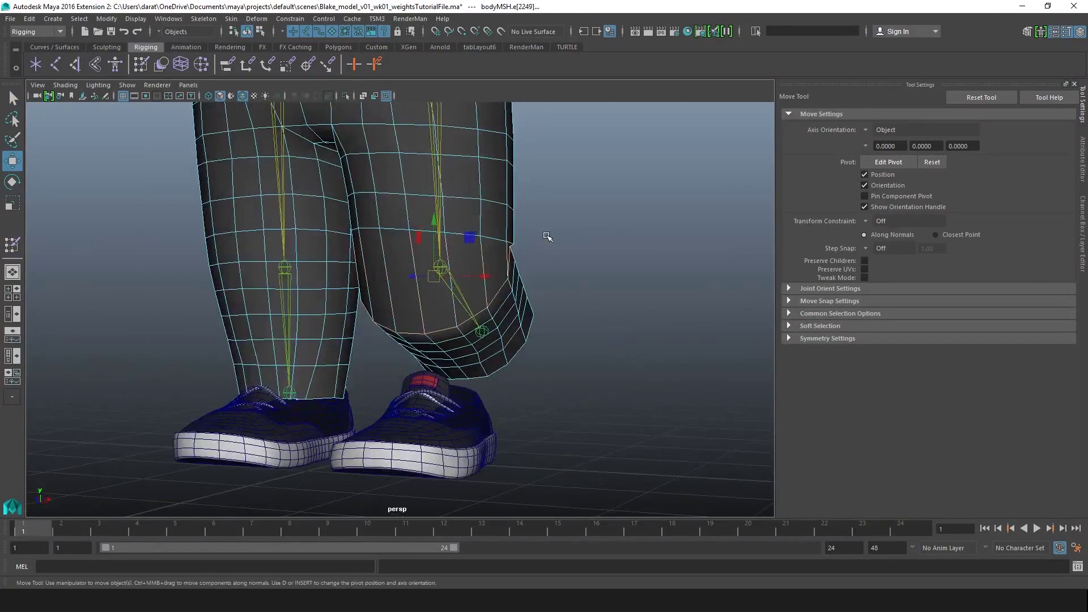
key("ctrl+F9")
- Flood the L_legB_JNT weights on the selected knee vertices with the Smooth paint operation
key("y")
mouse_move(504, 223)
left_mouse_down("alt")
mouse_move(431, 231)
mouse_move(454, 233)
mouse_move(486, 207)
mouse_move(521, 218)
left_mouse_up("alt")
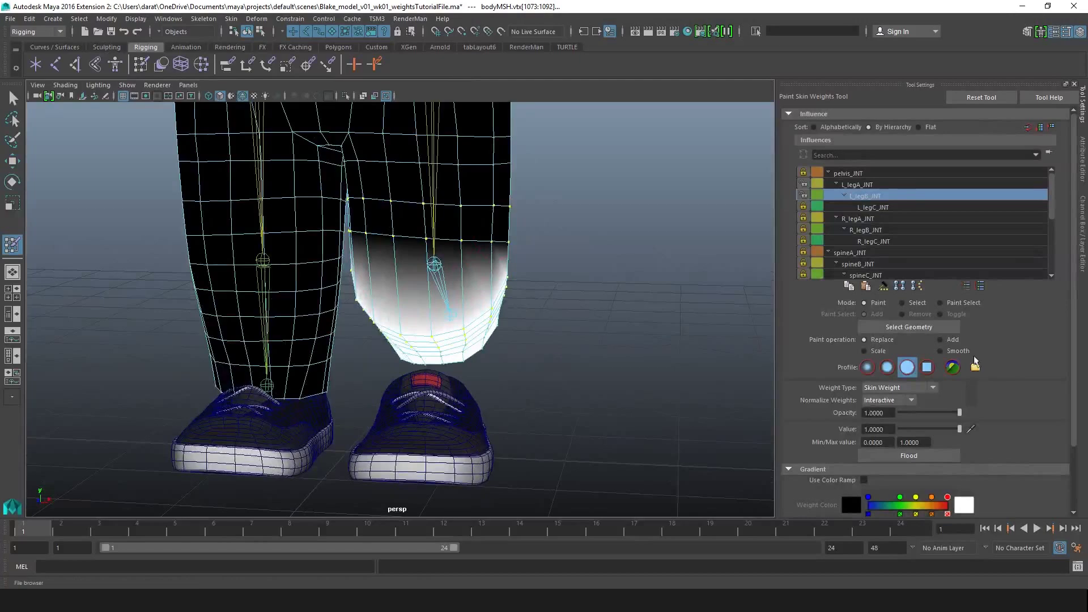
left_click(959, 350)
left_click(944, 454)
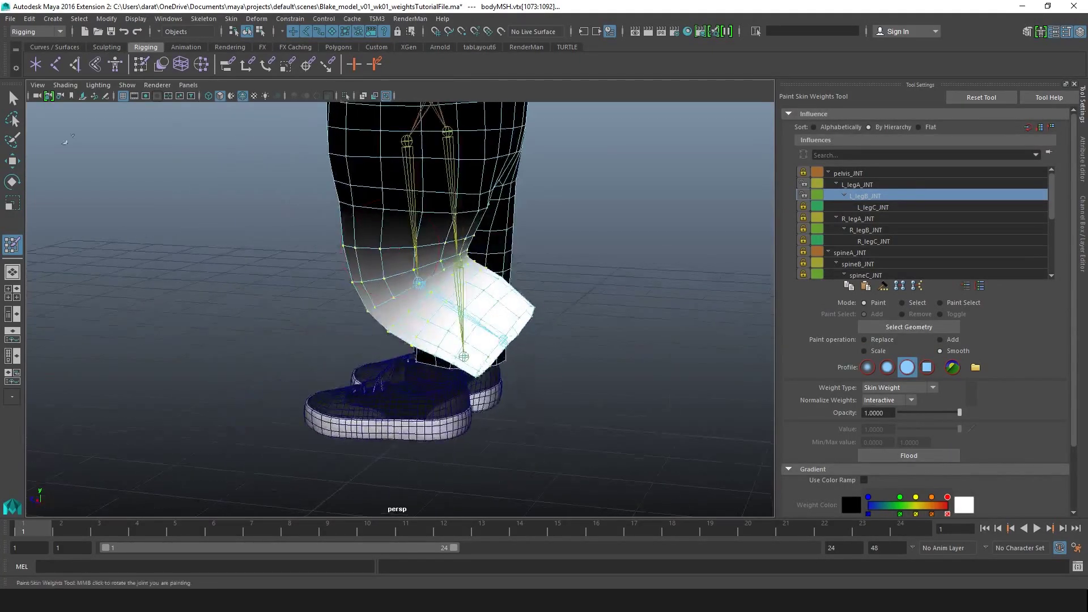
- Rotate L_legB_JNT to test how the smoothed left knee deforms
left_click(10, 103)
left_click_drag(492, 229, 544, 214, "alt")
left_click(473, 307)
left_click_drag(475, 306, 460, 305, "alt")
key("e")
left_click_drag(468, 248, 454, 233)
key("w")
- Rotate L_legA_JNT to raise the left thigh and check the leg's deformation from several angles
left_click_drag(558, 208, 591, 186, "alt")
left_click(592, 186)
left_click(426, 178)
left_click_drag(487, 177, 471, 147, "alt")
left_click(418, 184)
key("e")
left_click_drag(472, 133, 454, 180)
right_click_drag(454, 180, 417, 193, "alt")
left_click_drag(416, 193, 547, 192, "alt")
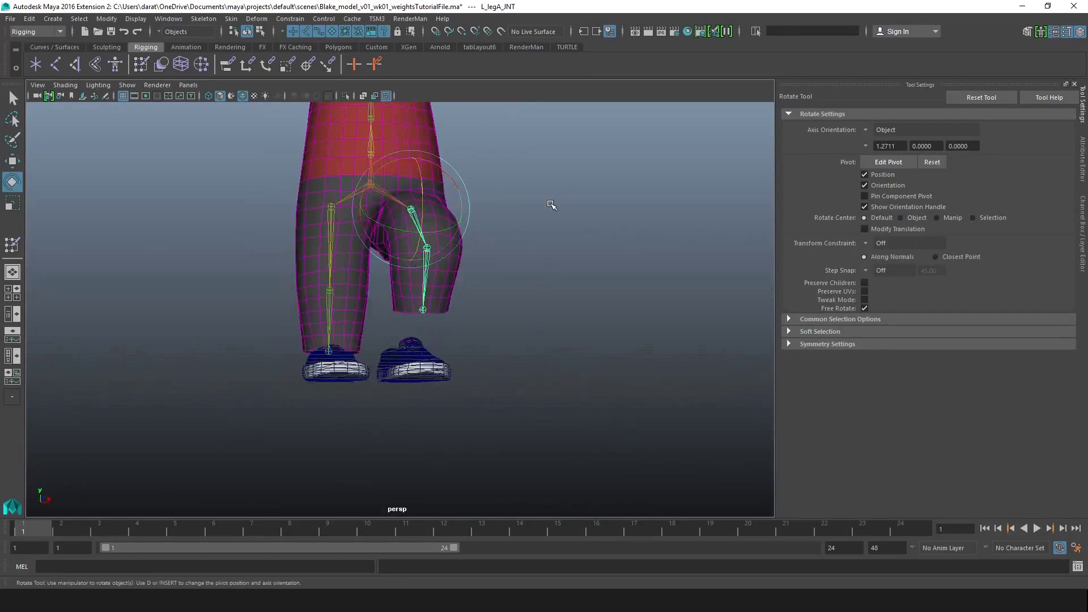
- Set the Rotate Z value of L_legA_JNT and L_legB_JNT to 0
right_click_drag(329, 201, 510, 207, "alt")
left_click_drag(510, 208, 561, 229, "alt")
left_click(463, 294, "shift")
left_click(1082, 227)
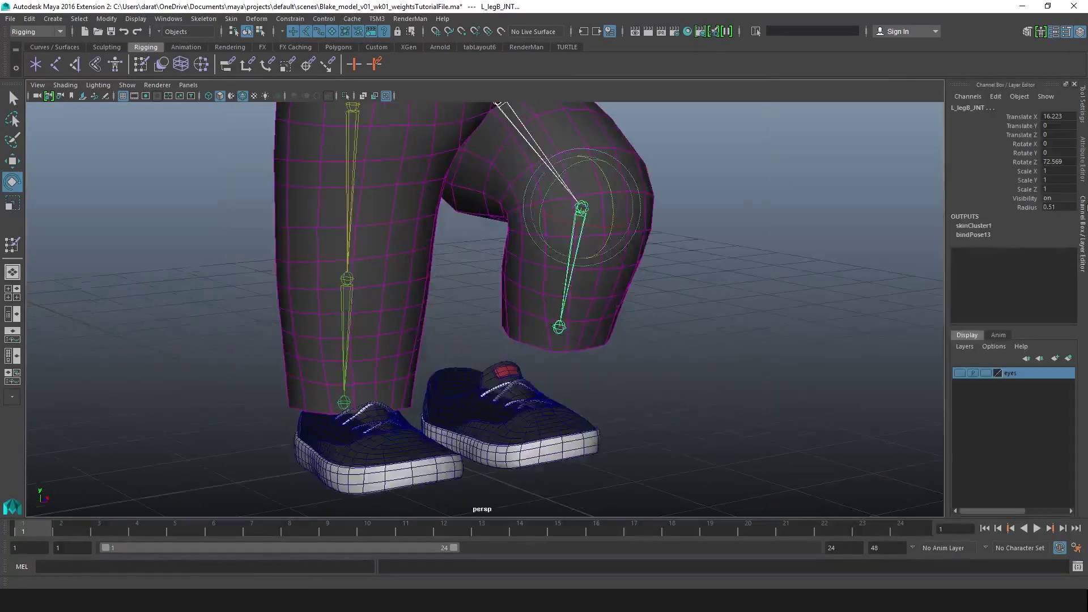
type("0")
key("Return")
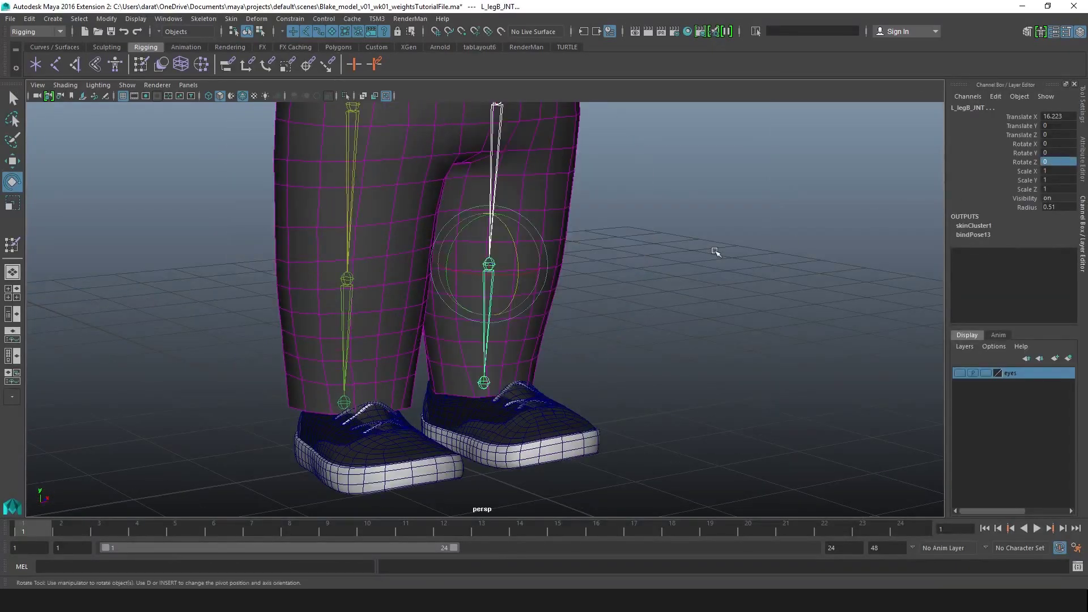
- Examine the straightened legs, pelvis and lower torso, picking joints up to spineA_JNT
right_click_drag(720, 257, 558, 223, "alt")
middle_click_drag(559, 223, 581, 325, "alt")
key("w")
left_click_drag(651, 289, 592, 285, "alt")
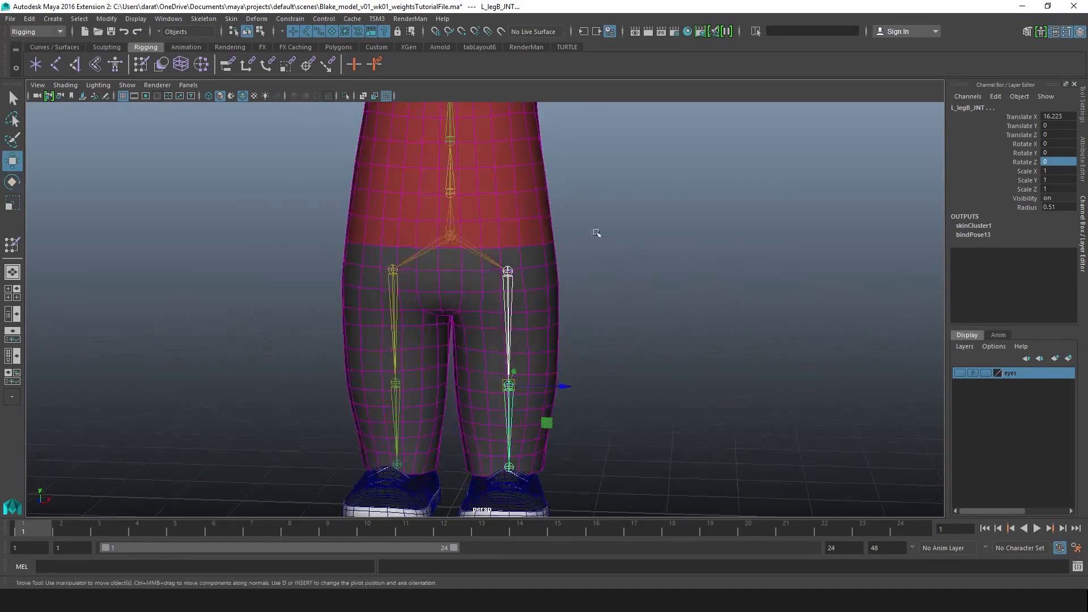
middle_click_drag(597, 233, 608, 328, "alt")
left_click(582, 301)
right_click_drag(582, 300, 628, 295, "alt")
middle_click_drag(553, 226, 544, 365, "alt")
left_click(542, 311)
right_click_drag(684, 310, 442, 258, "alt")
left_click_drag(558, 252, 503, 253, "alt")
left_click(460, 227)
left_click_drag(445, 229, 488, 231, "alt")
left_click(455, 431)
middle_click_drag(488, 368, 474, 318, "alt")
right_click_drag(374, 316, 412, 313, "alt")
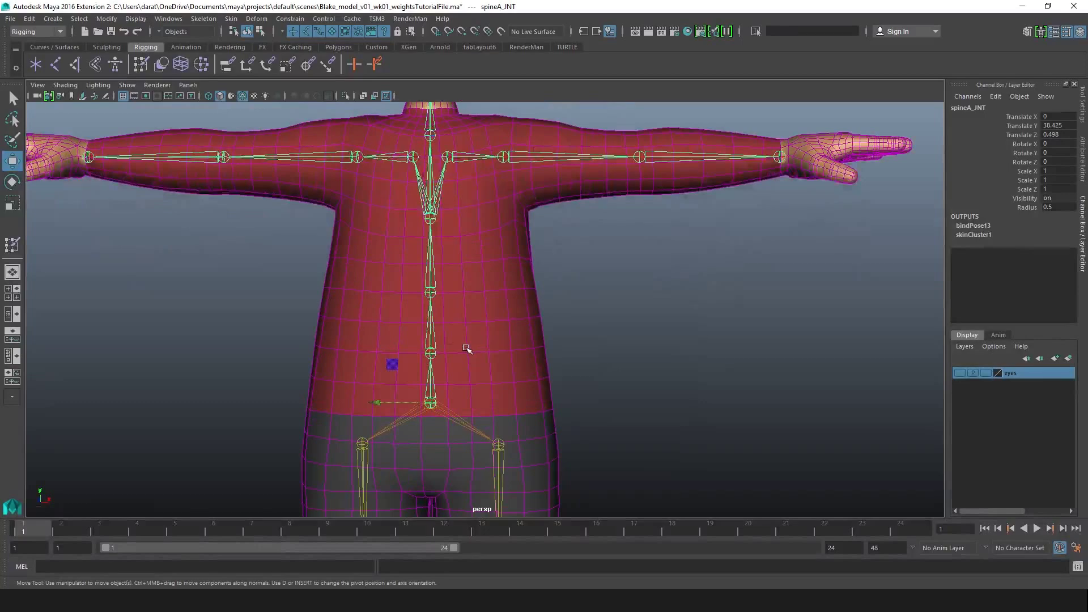
- Examine the spine joints one after another up to the neck and L_clavicle_JNT
left_click_drag(463, 321, 464, 320)
left_click_drag(390, 261, 471, 247)
left_click_drag(392, 183, 461, 195)
left_click_drag(465, 146, 457, 161)
middle_click_drag(455, 157, 462, 223, "alt")
left_click_drag(443, 207, 440, 190)
right_click_drag(521, 280, 476, 283, "alt")
left_click_drag(537, 299, 493, 304, "alt")
left_click_drag(400, 278, 488, 254, "alt")
right_click_drag(408, 258, 484, 266, "alt")
left_click(481, 224)
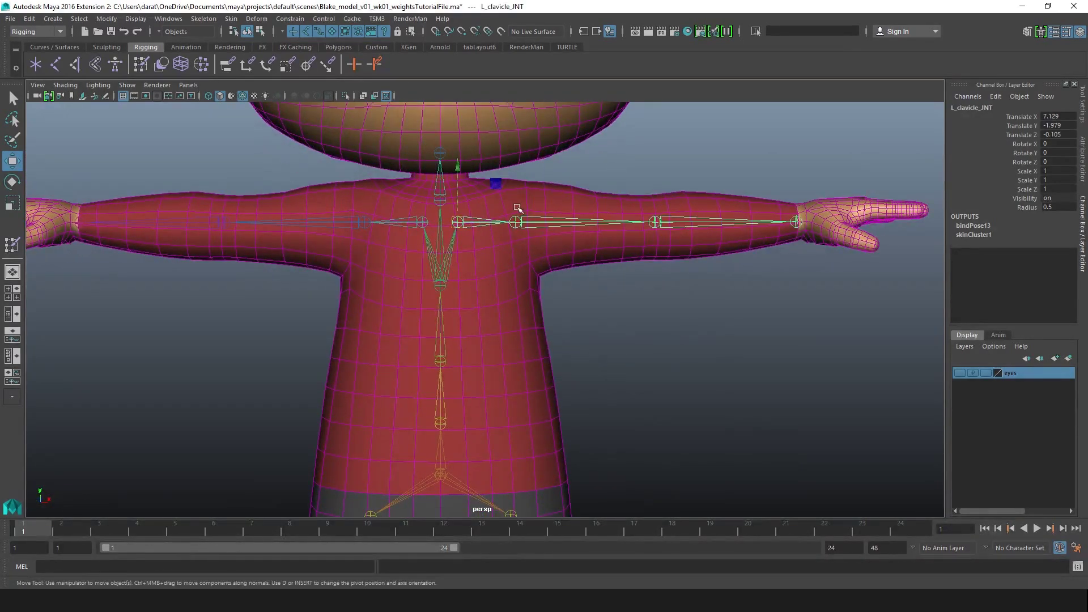
left_click_drag(517, 211, 490, 208, "alt")
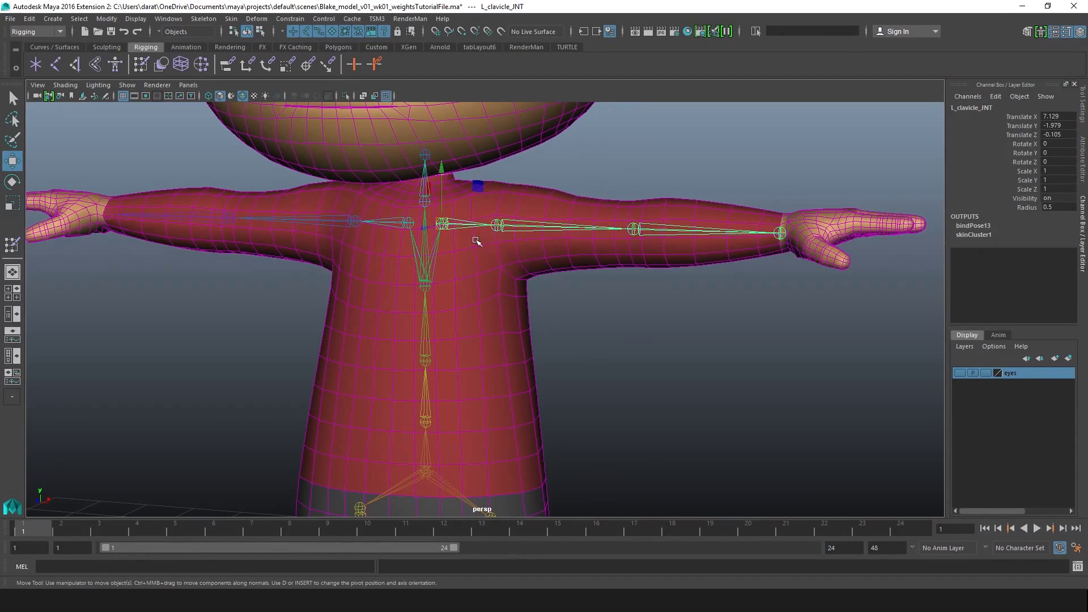
left_click_drag(484, 247, 605, 342, "alt")
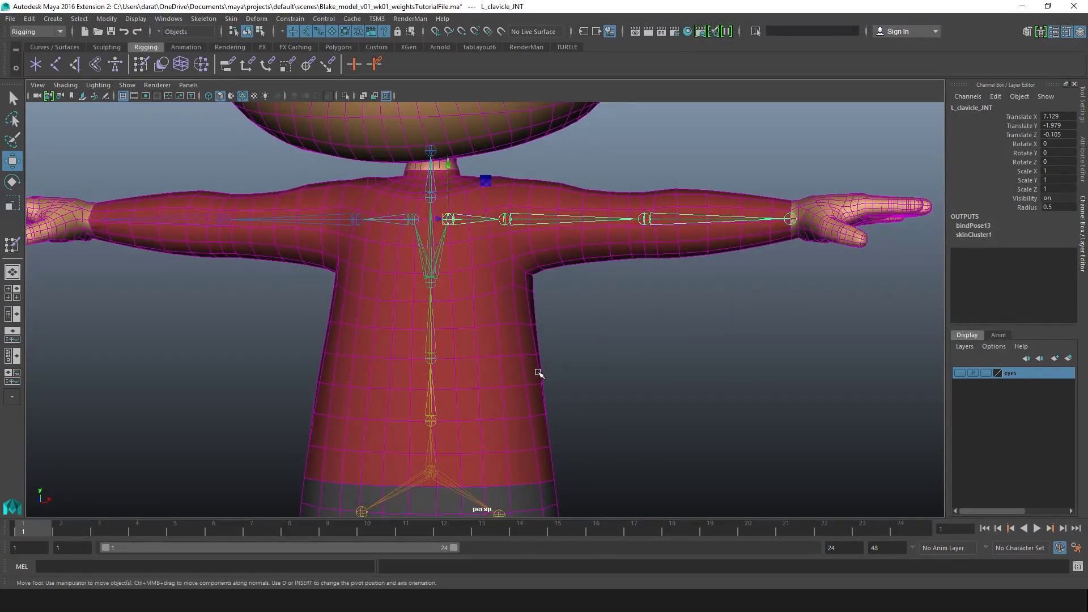
- Select a vertex on the left side of the torso, below the armpit
left_click(536, 376)
right_click(532, 379)
left_click(489, 299)
left_click(527, 386)
left_click_drag(566, 403, 518, 369)
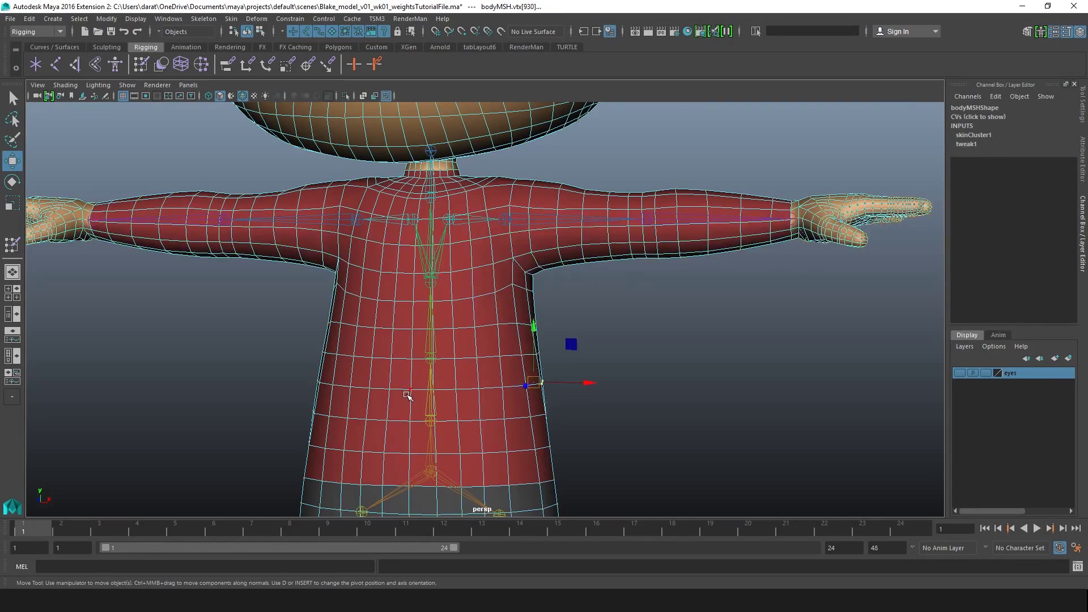
- Compare how spineB_JNT, spineD_JNT and the clavicle joint sit within the torso by selecting them in turn
left_click_drag(408, 395, 495, 404)
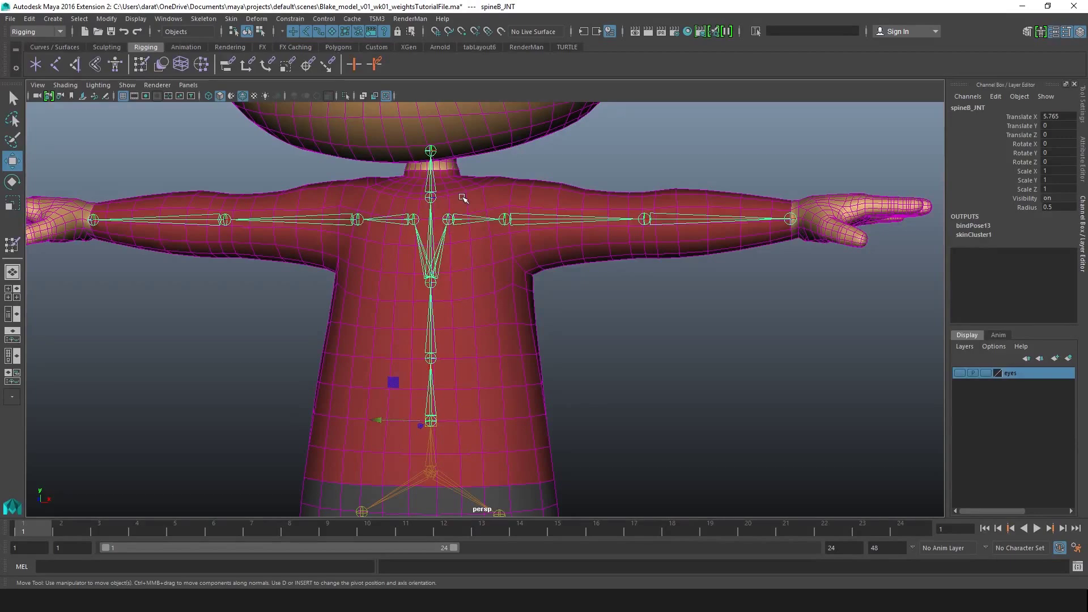
left_click(448, 219)
left_click_drag(401, 262, 454, 260)
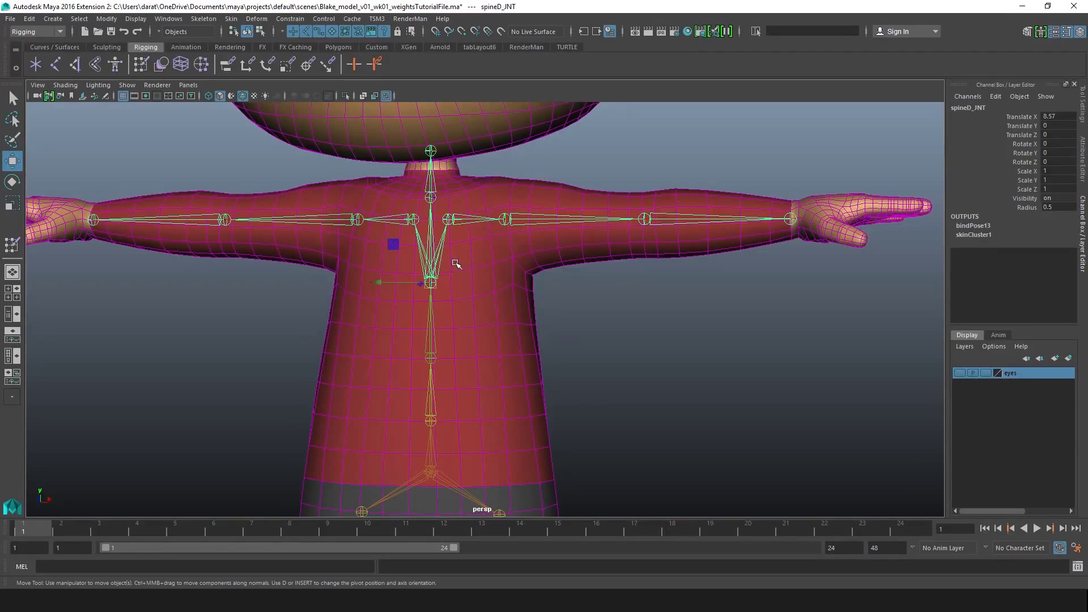
left_click_drag(410, 402, 421, 311)
right_click_drag(420, 310, 500, 318, "alt")
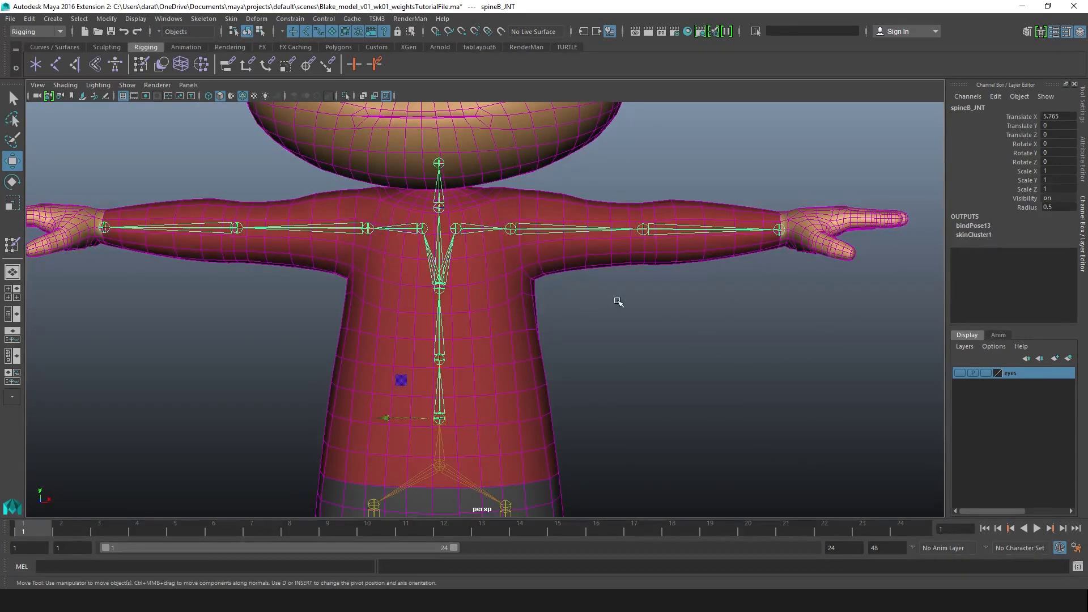
left_click(618, 302)
right_click_drag(618, 302, 529, 294, "alt")
- Try rotating L_clavicle_JNT slightly and undo the rotation
left_click(481, 241)
key("e")
left_click_drag(506, 225, 513, 226)
key("ctrl+z")
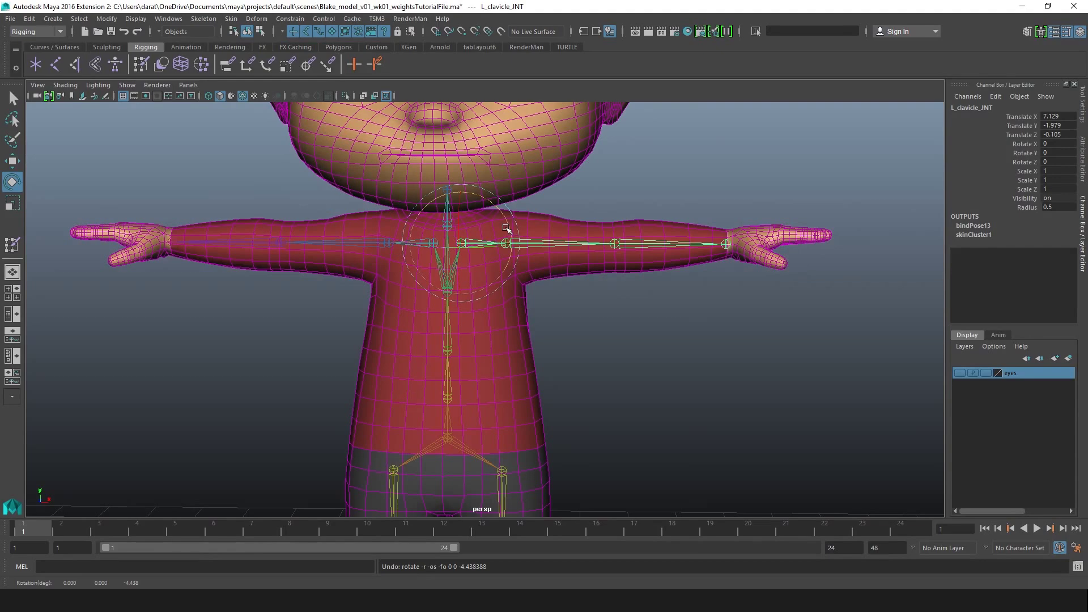
- Inspect neck_JNT and spineD_JNT, and start skin weight painting on the body mesh
key("w")
left_click(446, 215)
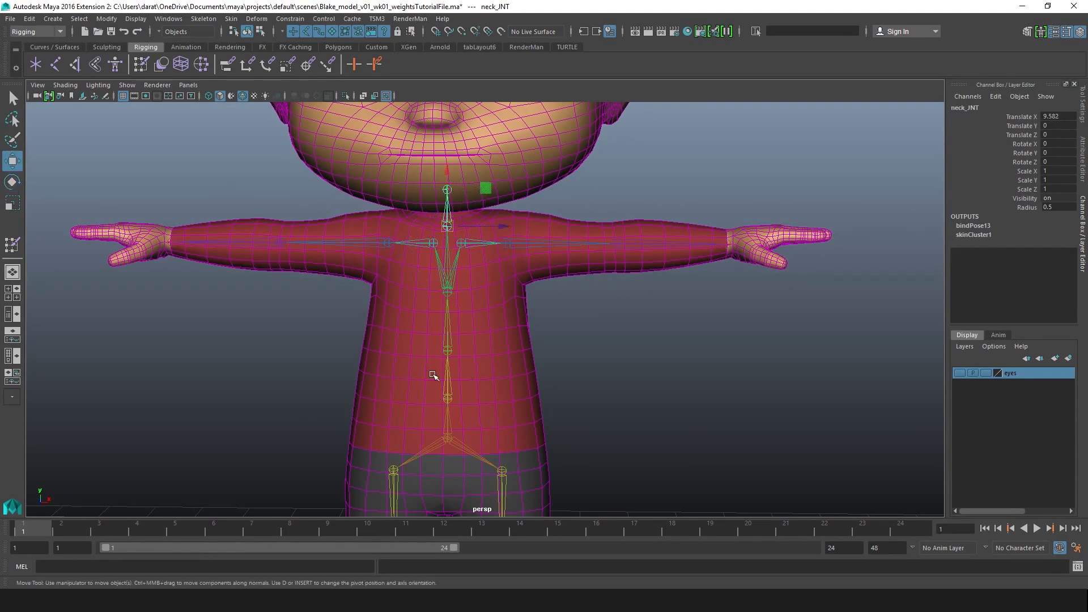
left_click(448, 350)
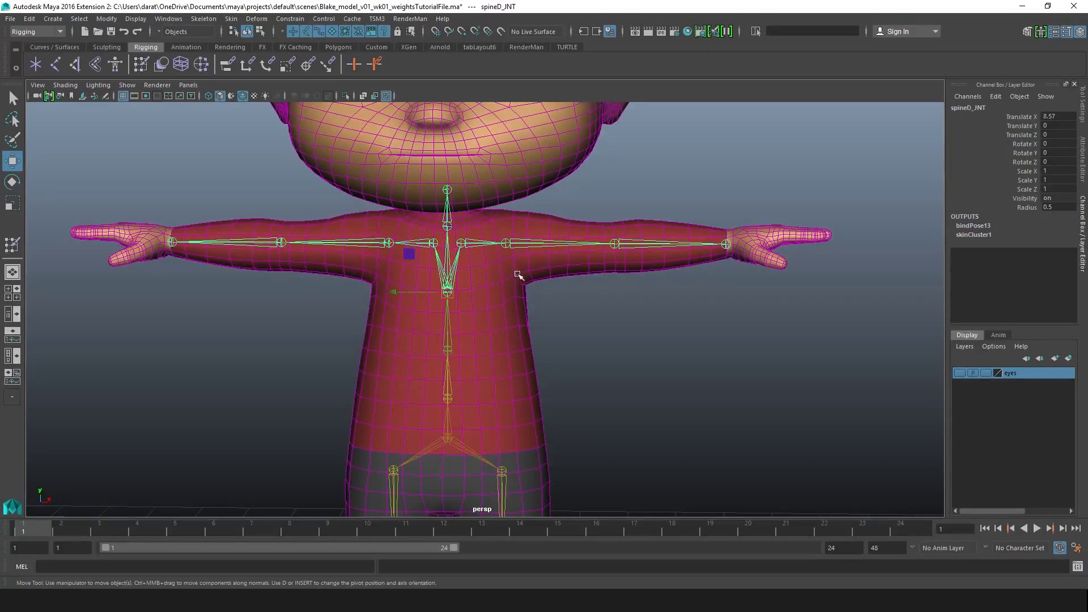
left_click(510, 317)
key("y")
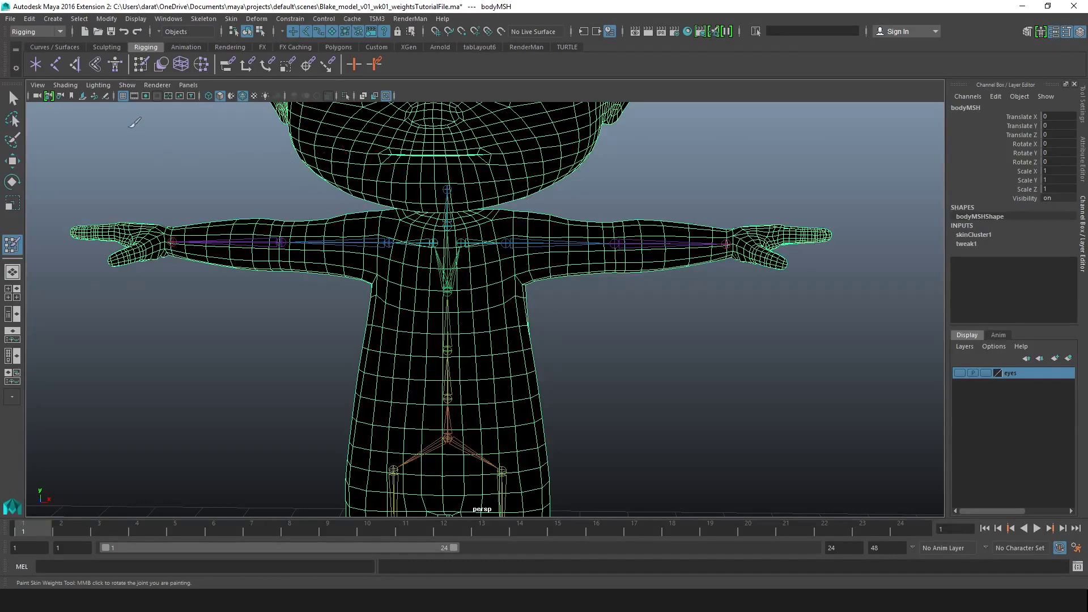
- Select the edge loops around the left upper arm and convert them to vertices
left_click(12, 102)
right_click_drag(478, 258, 611, 256, "alt")
mouse_move(612, 257)
left_mouse_down("alt")
mouse_move(575, 274)
mouse_move(615, 254)
left_mouse_up("alt")
right_click_drag(604, 244, 605, 275)
left_click(588, 226)
double_click(590, 236, "shift")
middle_click_drag(596, 227, 543, 239, "alt")
key("ctrl+F9")
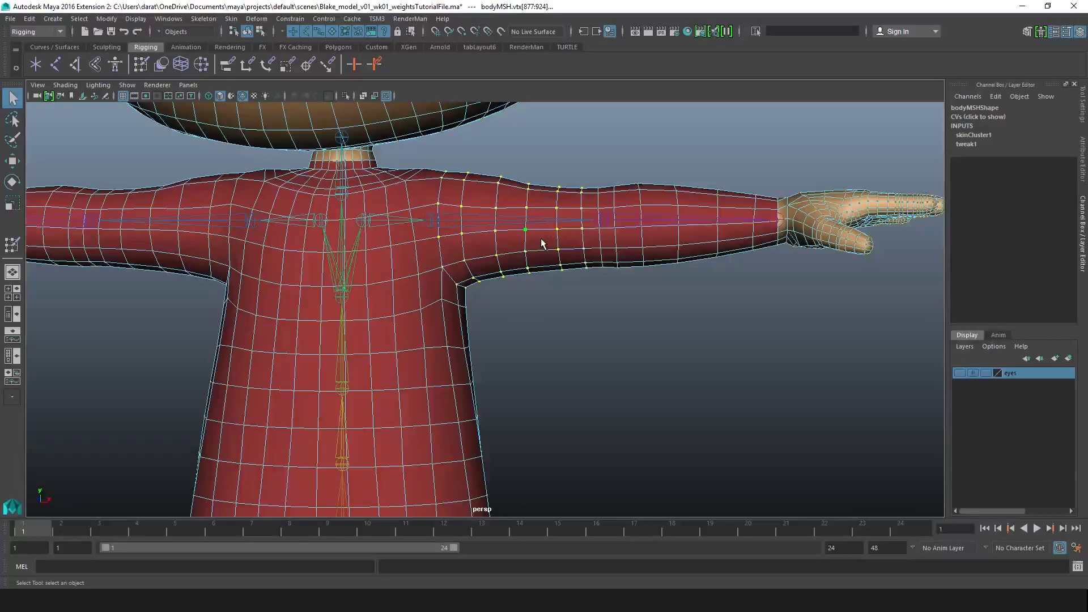
- Add the left forearm and hand vertices to the selection and activate skin weight painting in shaded display
left_click_drag(556, 253, 561, 279, "alt")
left_click_drag(698, 275, 683, 269, "alt")
left_click_drag(594, 189, 947, 334, "shift")
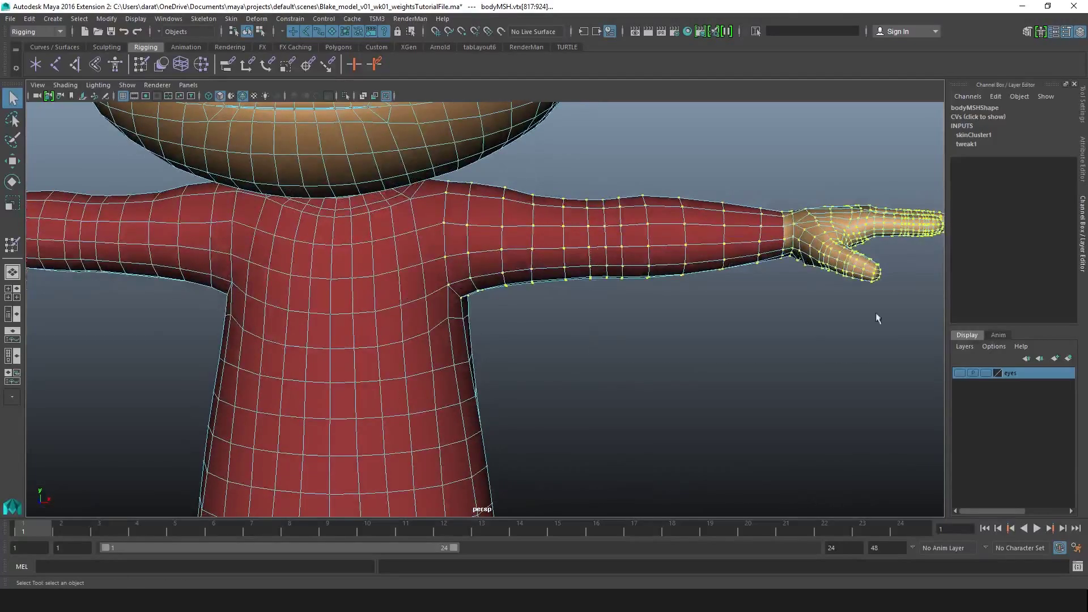
middle_click_drag(898, 332, 765, 333, "alt")
mouse_move(606, 272)
left_mouse_down("alt")
mouse_move(655, 247)
mouse_move(561, 221)
left_mouse_up("alt")
key("4")
key("y")
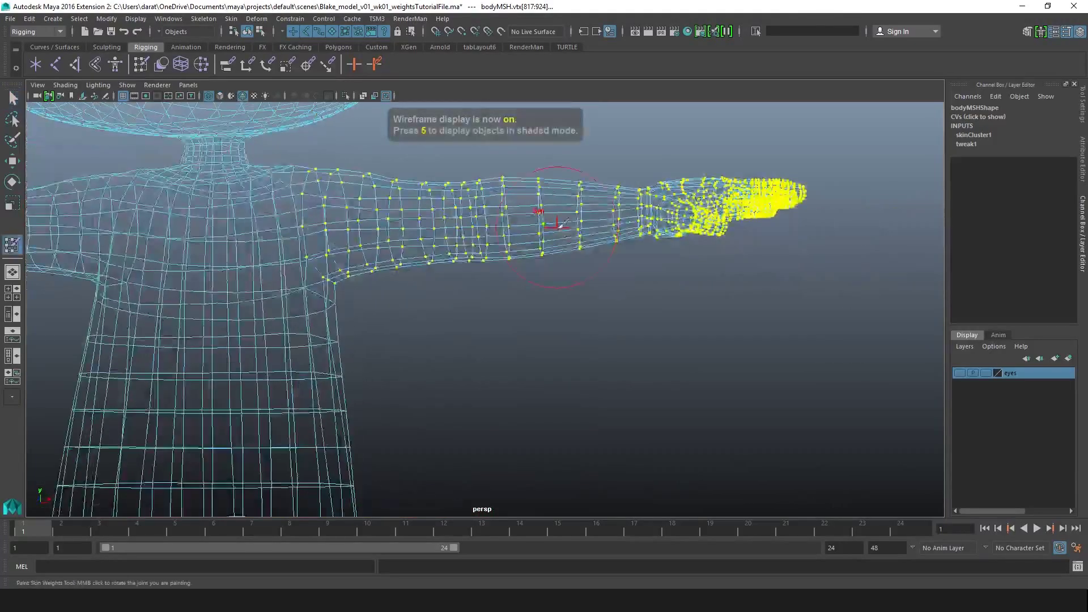
key("5")
- Lock the weights of the left leg joints and unlock those of spineA_JNT
left_click(889, 196)
right_click(889, 197)
left_click(896, 199)
left_click(828, 172)
left_click(847, 184)
right_click(873, 191)
left_click(877, 200)
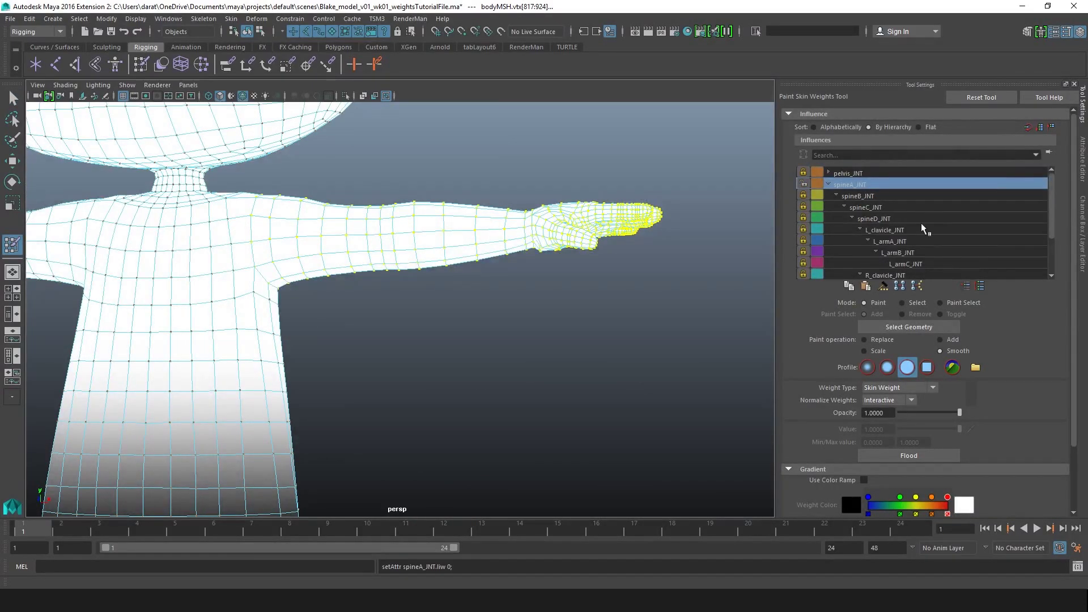
- Unlock L_clavicle_JNT and flood the selected left arm vertices with its weight, using Replace at value 1
left_click(901, 229)
right_click(901, 230)
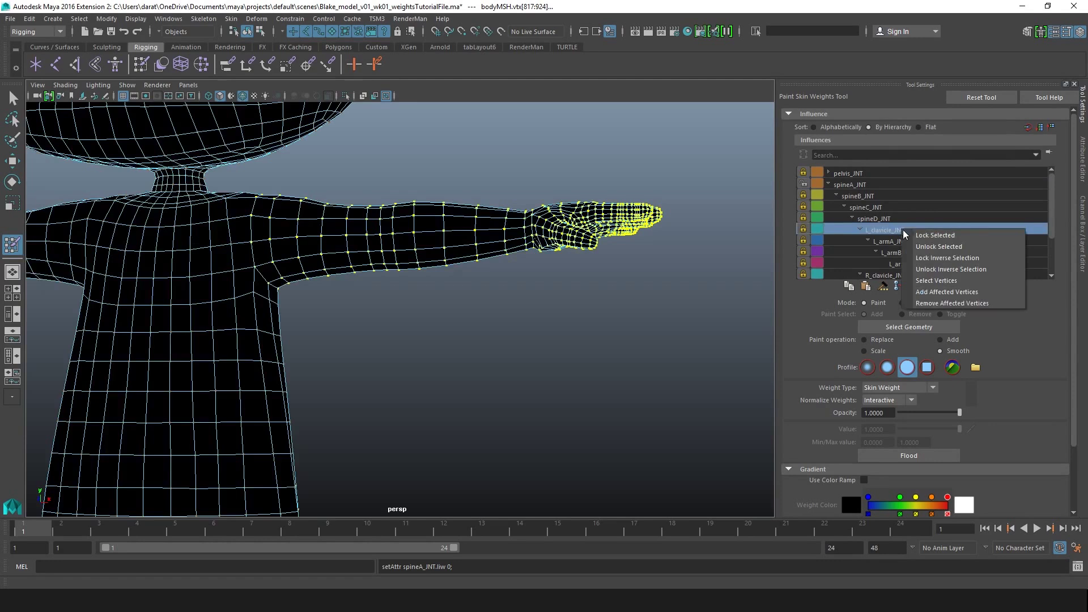
left_click(923, 245)
left_click(882, 341)
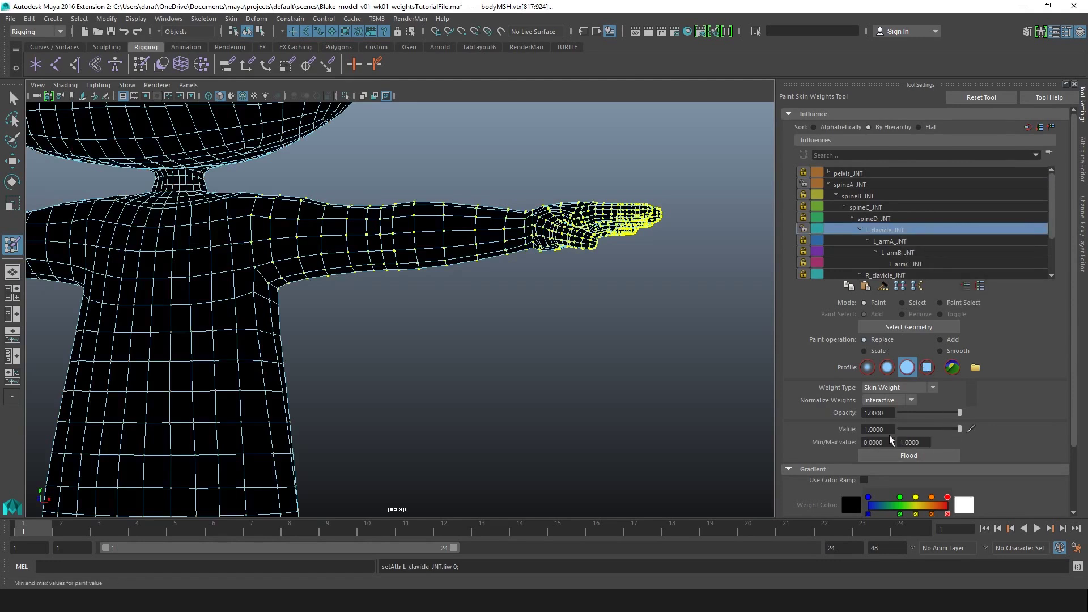
left_click(867, 457)
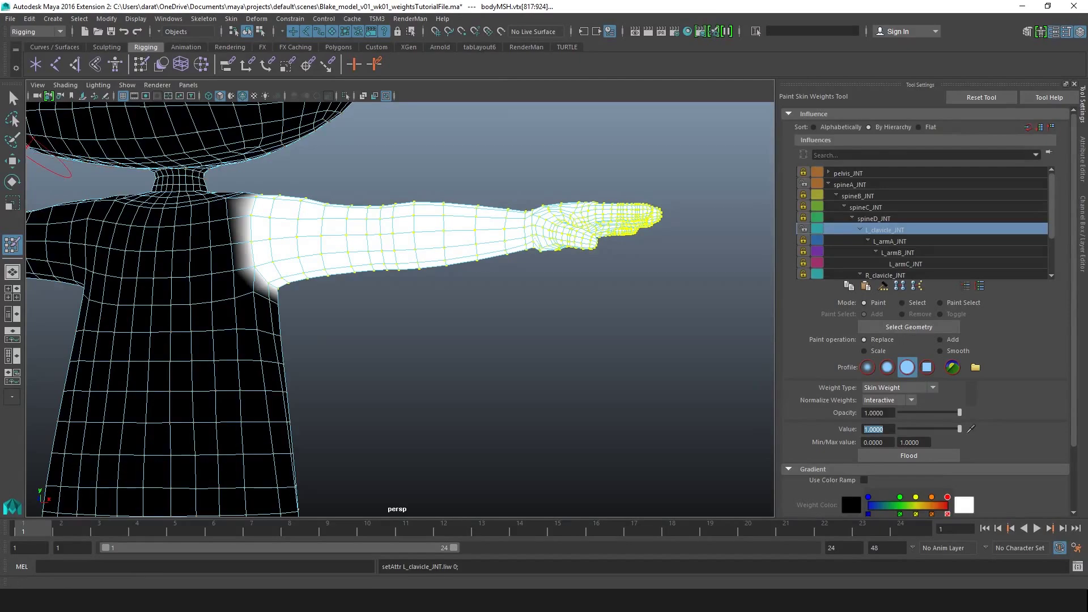
- Paint full L_clavicle_JNT weights from the left shoulder toward the neck and chest, on front and back
left_click(14, 102)
middle_click_drag(269, 221, 392, 269, "alt")
left_click_drag(391, 269, 405, 295, "alt")
right_click_drag(403, 306, 429, 289)
key("y")
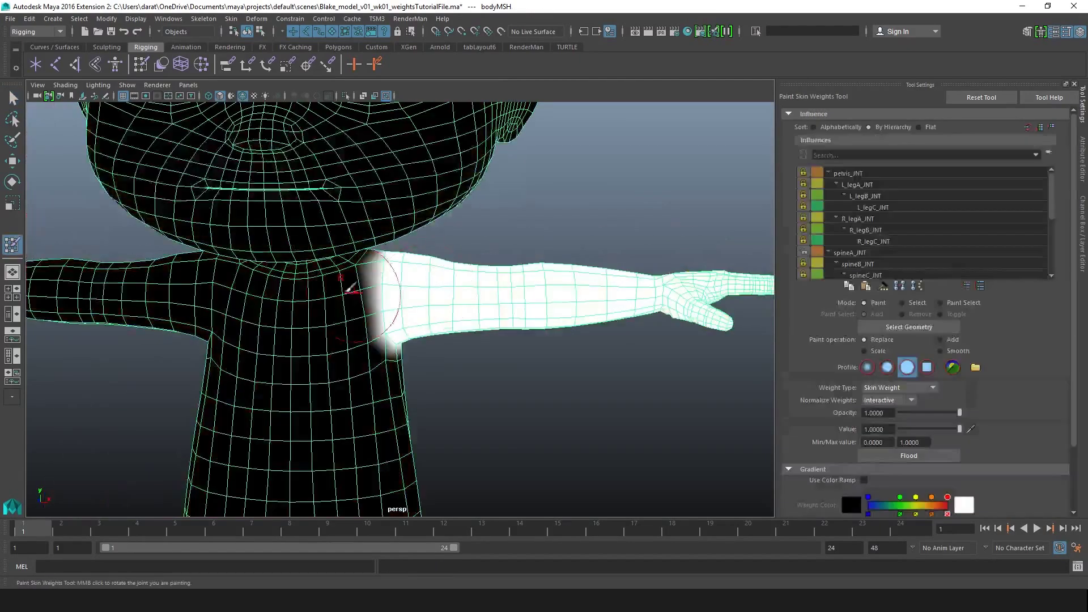
right_click_drag(351, 287, 417, 267, "alt")
mouse_move(335, 248)
left_mouse_down()
mouse_move(312, 247)
mouse_move(318, 198)
mouse_move(208, 198)
left_mouse_up()
mouse_move(488, 208)
left_mouse_down()
mouse_move(479, 221)
mouse_move(498, 202)
mouse_move(539, 221)
mouse_move(446, 324)
mouse_move(503, 322)
mouse_move(538, 278)
left_mouse_up()
right_click_drag(541, 342, 494, 334, "alt")
- Flood the L_clavicle_JNT weights across the body mesh with the Smooth paint operation
left_click(940, 351)
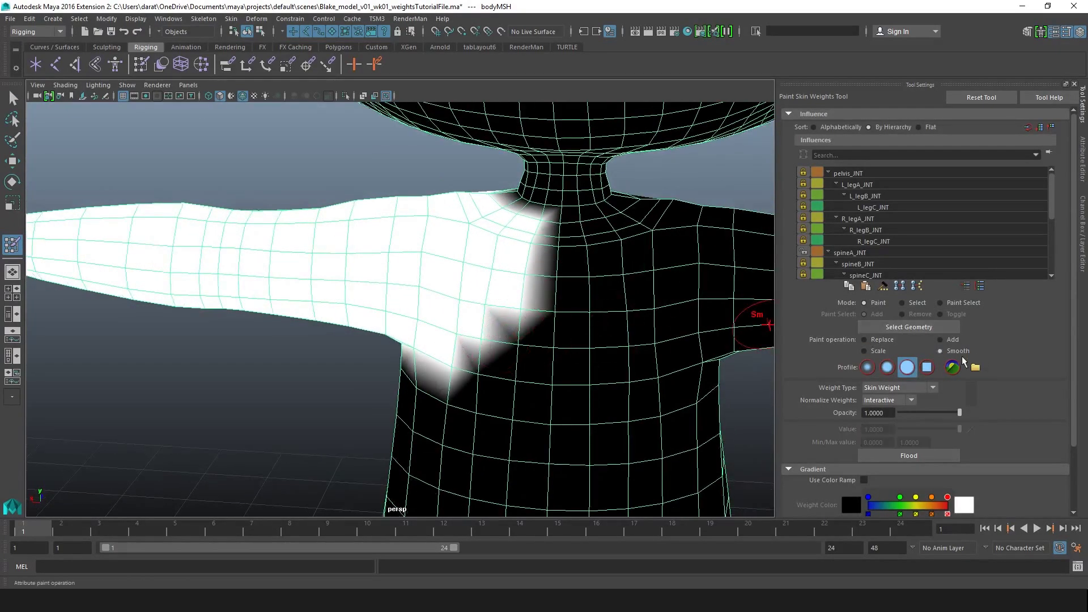
left_click(922, 454)
right_click_drag(391, 289, 279, 286, "alt")
left_click_drag(279, 287, 458, 268, "alt")
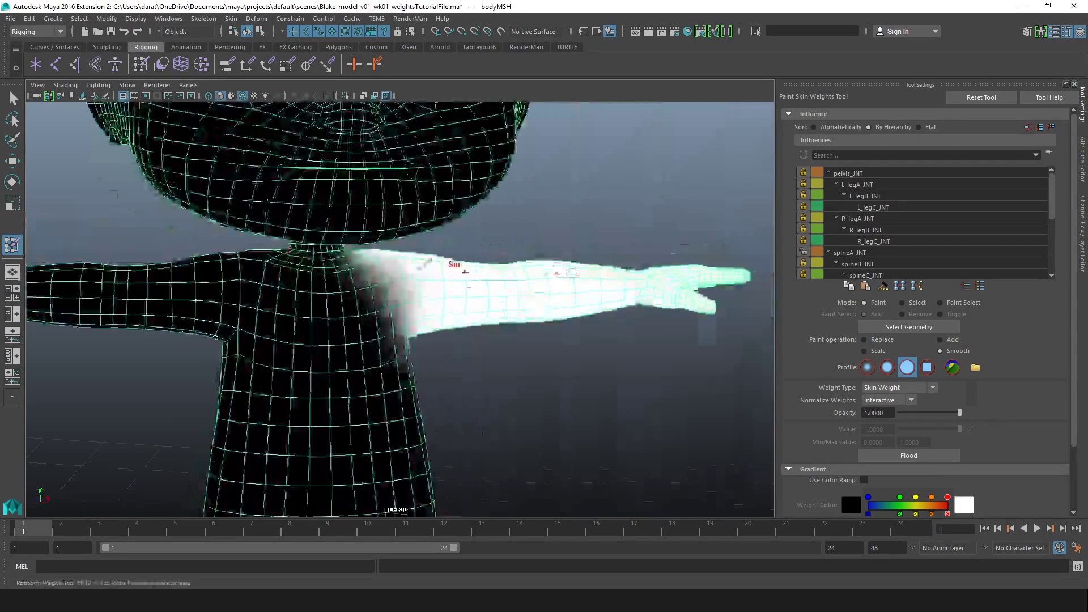
- Rotate L_clavicle_JNT upward to raise the left arm and test the shoulder deformation
left_click(13, 101)
left_click(242, 235)
left_click_drag(357, 304, 333, 300, "alt")
left_click(351, 288)
key("e")
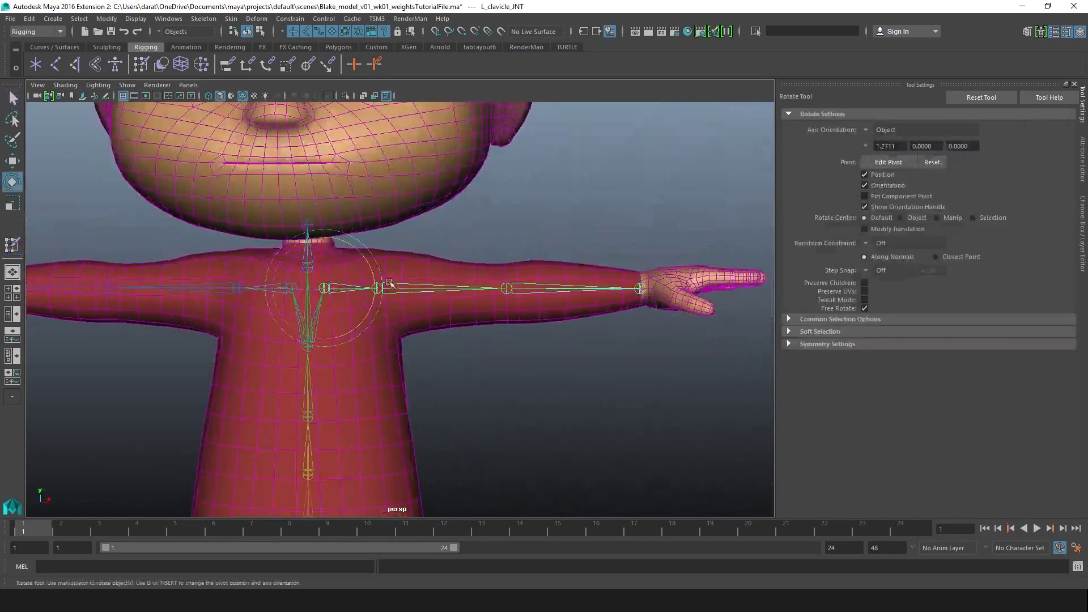
mouse_move(365, 260)
left_mouse_down()
mouse_move(367, 245)
mouse_move(377, 265)
mouse_move(366, 245)
left_mouse_up()
- Check the L_clavicle_JNT weights on the body mesh with the arm raised, and select spineD_JNT
left_click(400, 379)
key("y")
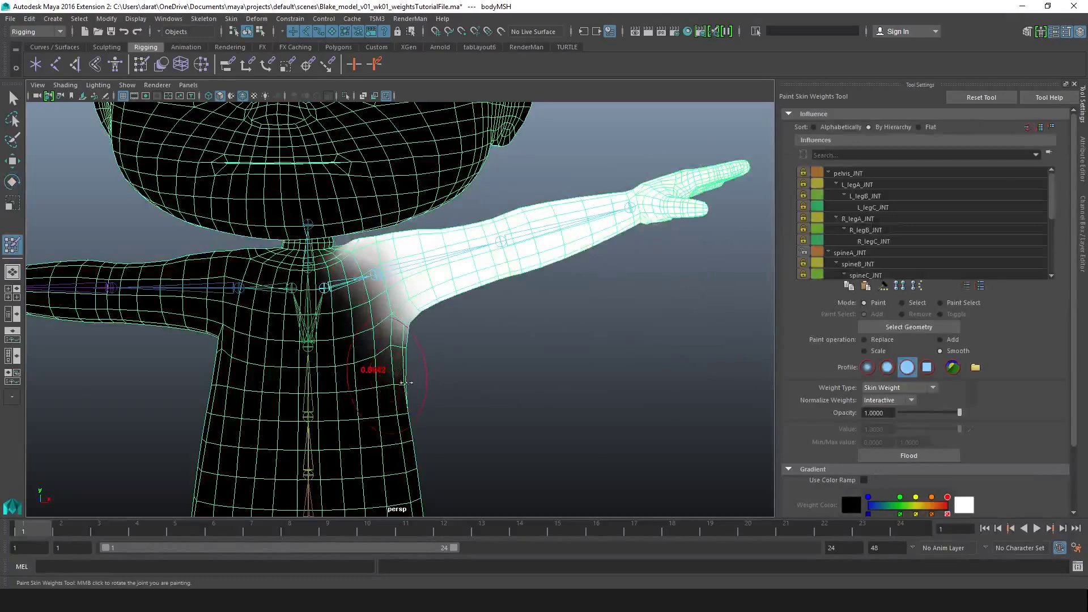
mouse_move(388, 393)
left_mouse_down("alt")
mouse_move(352, 371)
mouse_move(430, 401)
mouse_move(347, 381)
mouse_move(391, 372)
left_mouse_up("alt")
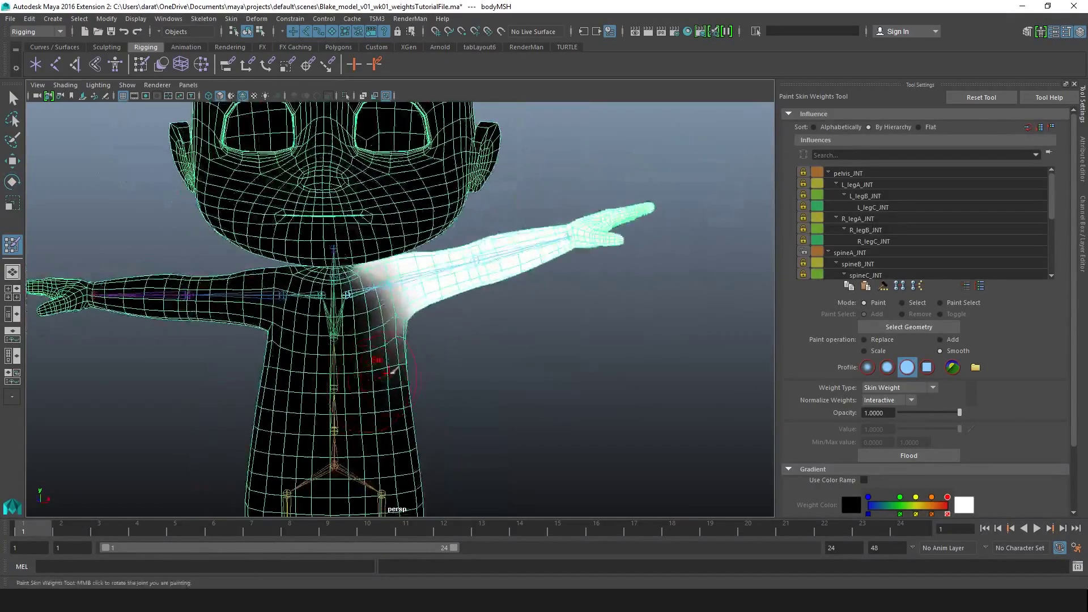
left_click_drag(456, 334, 367, 333, "alt")
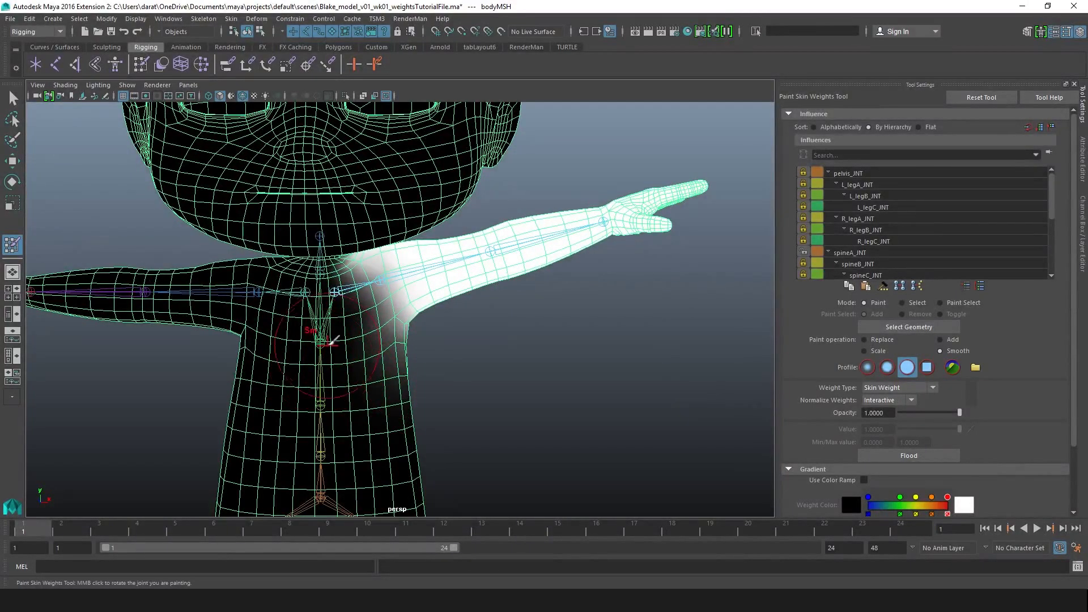
key("q")
left_click_drag(306, 329, 356, 339)
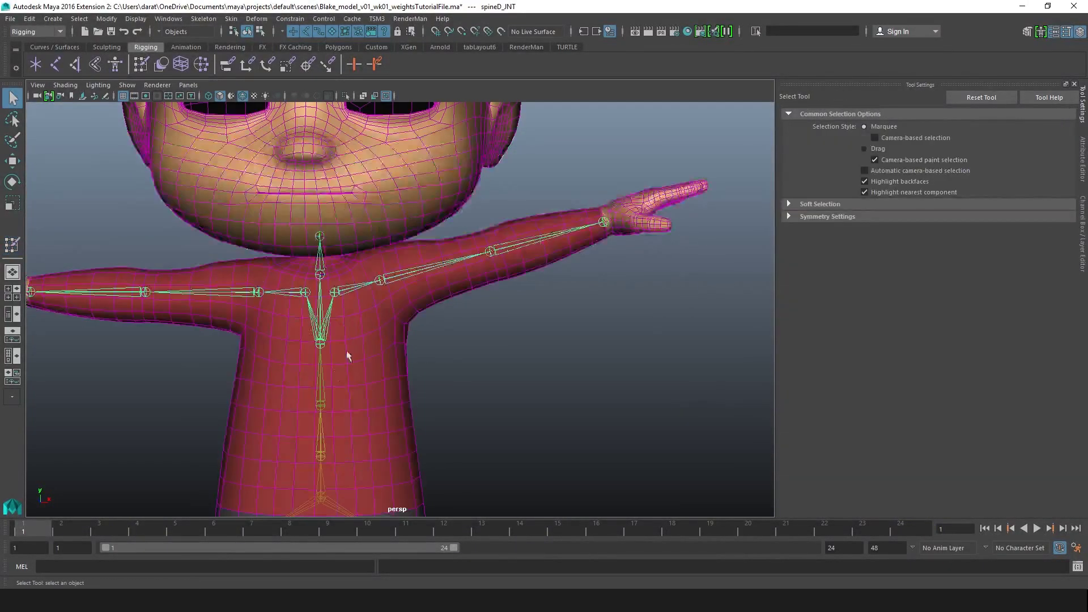
- Examine the neck and left shoulder area around L_clavicle_JNT on the body mesh with the left arm raised
left_click_drag(295, 386, 359, 429)
left_click_drag(294, 322, 350, 361)
middle_click_drag(405, 307, 448, 338, "alt")
right_click_drag(363, 351, 420, 348, "alt")
left_click_drag(317, 357, 306, 323, "alt")
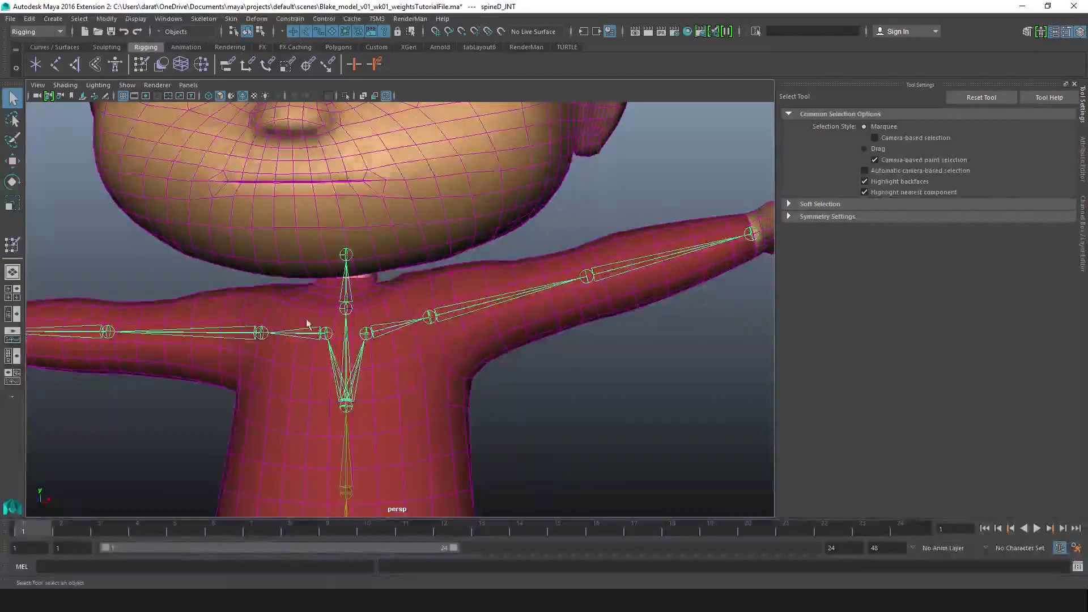
right_click_drag(306, 323, 407, 294, "alt")
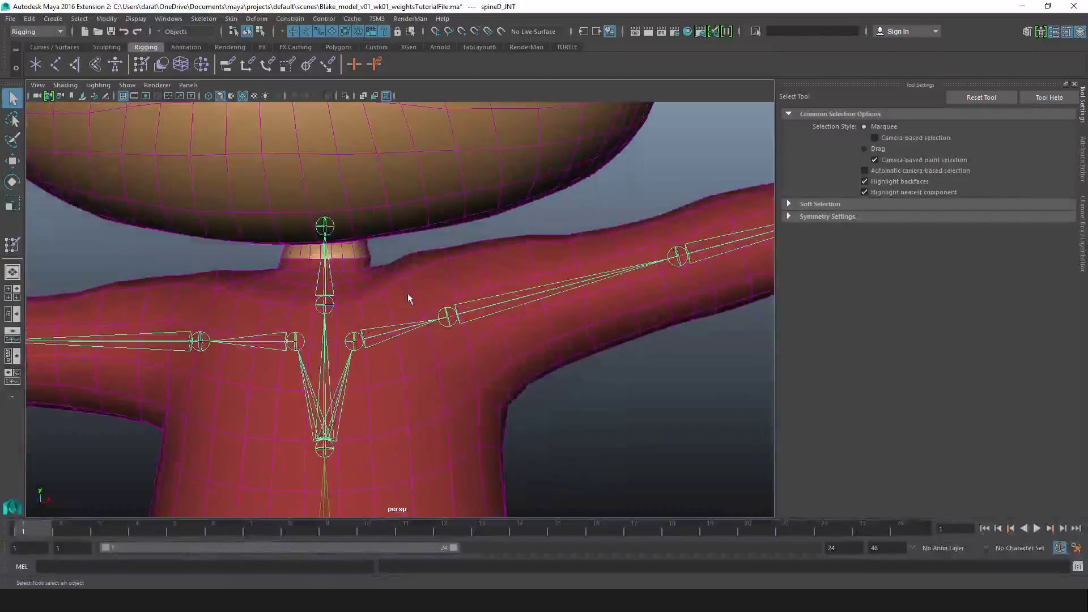
middle_click_drag(406, 294, 429, 302, "alt")
mouse_move(391, 285)
right_mouse_down("alt")
mouse_move(430, 284)
mouse_move(393, 298)
right_mouse_up("alt")
- Select the ring of faces around the neck on the body mesh and convert the selection to vertices
left_click(392, 269)
right_click(393, 267)
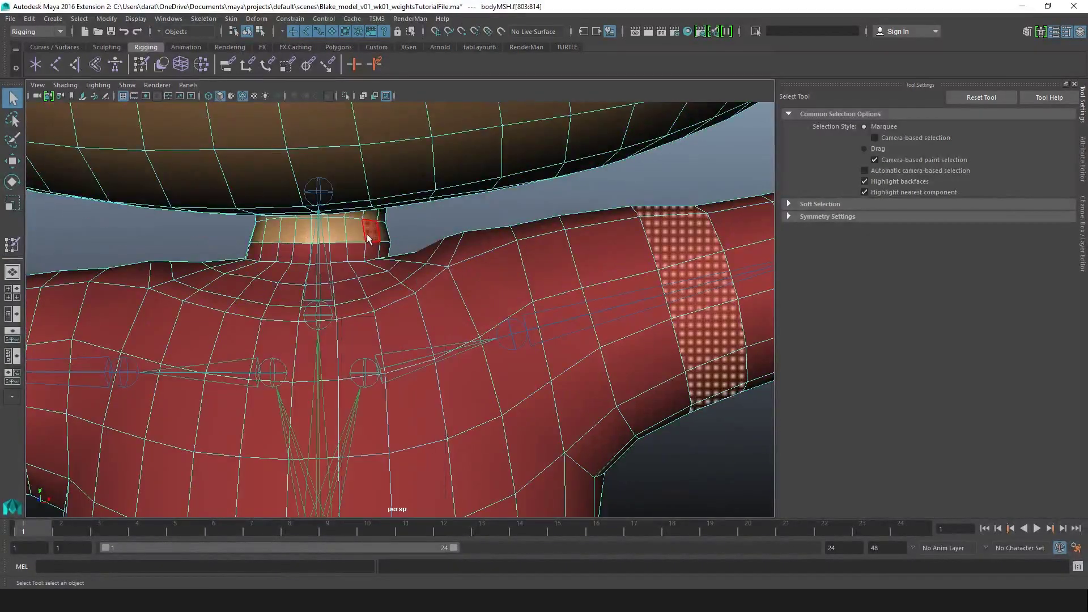
left_click(369, 237)
double_click(351, 231, "shift")
key("ctrl+F9")
- Set up Paint Skin Weights on L_clavicle_JNT with the Replace operation and a value of 0 for the neck vertices
key("y")
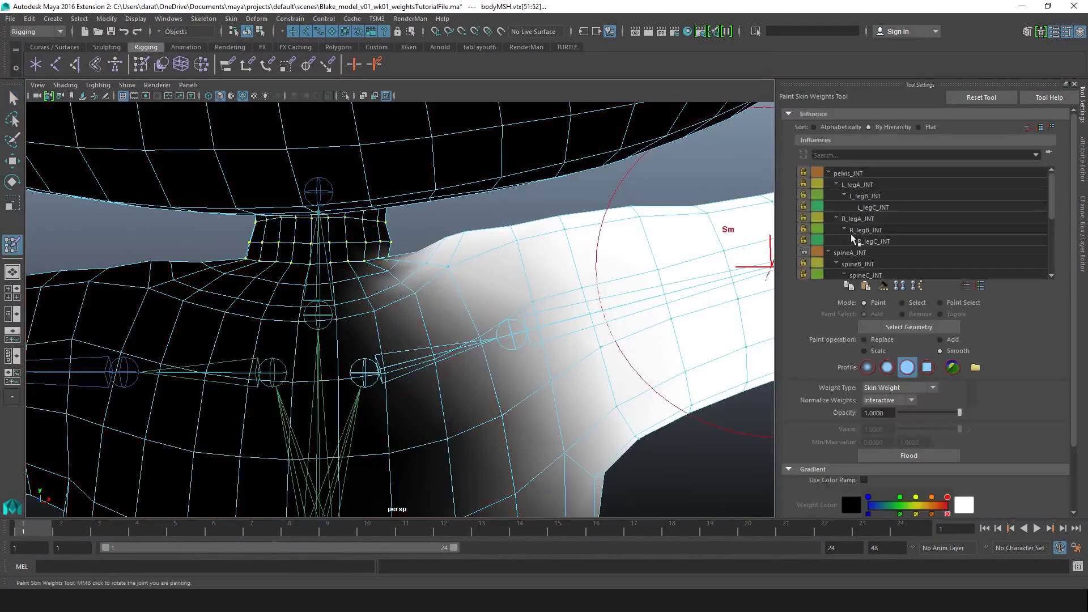
scroll(865, 252, "down", 2)
left_click(867, 252)
left_click(864, 340)
left_click_drag(919, 429, 868, 431)
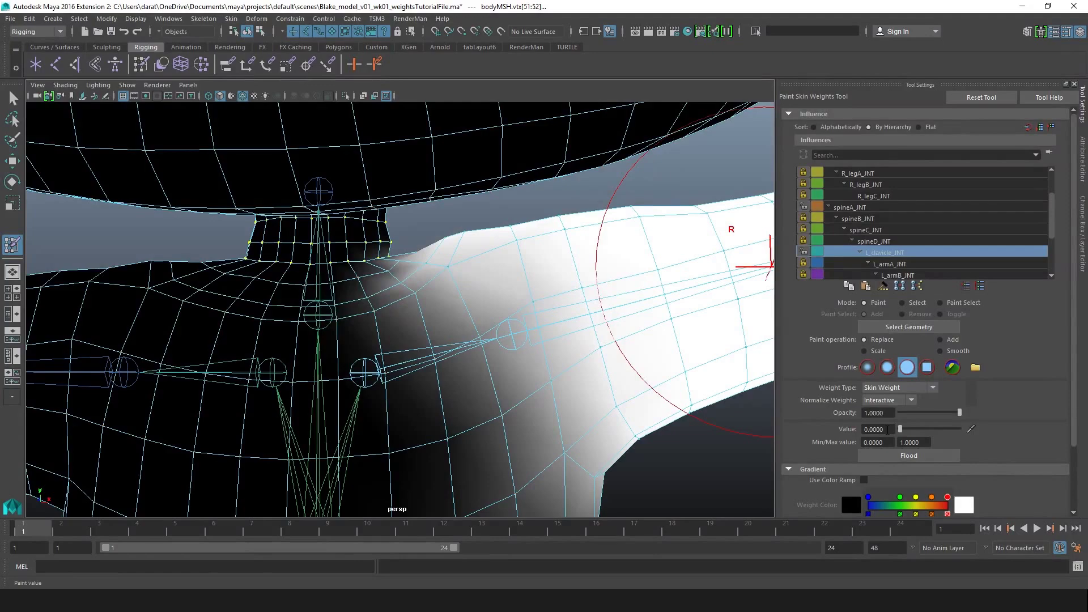
- Rotate L_clavicle_JNT to test the neck and shoulder deformation, and reset its Rotate Z to 0
key("q")
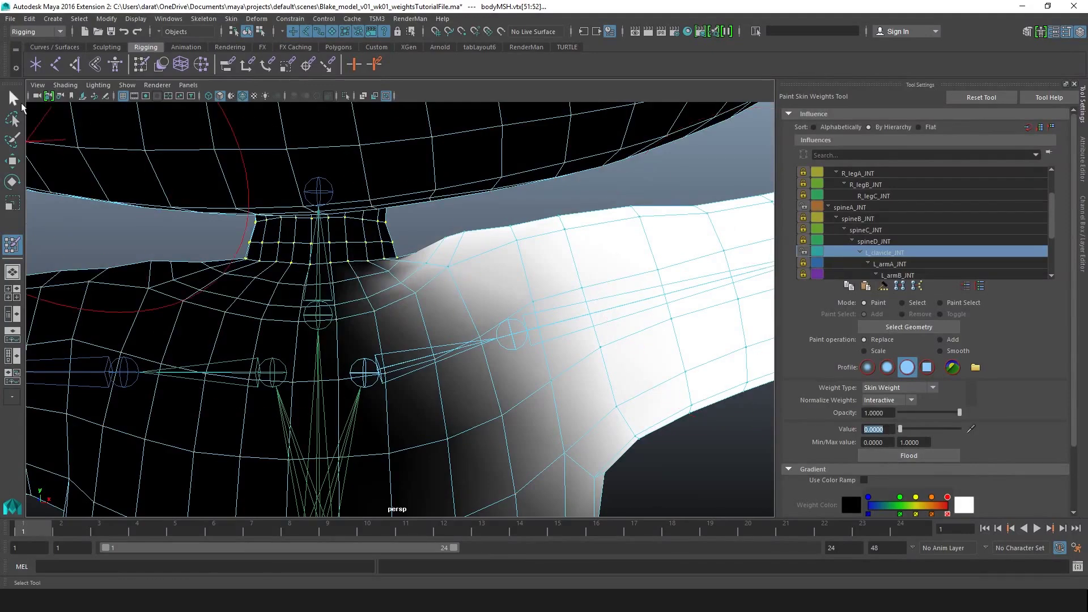
left_click(478, 346)
left_click_drag(477, 347, 462, 352, "alt")
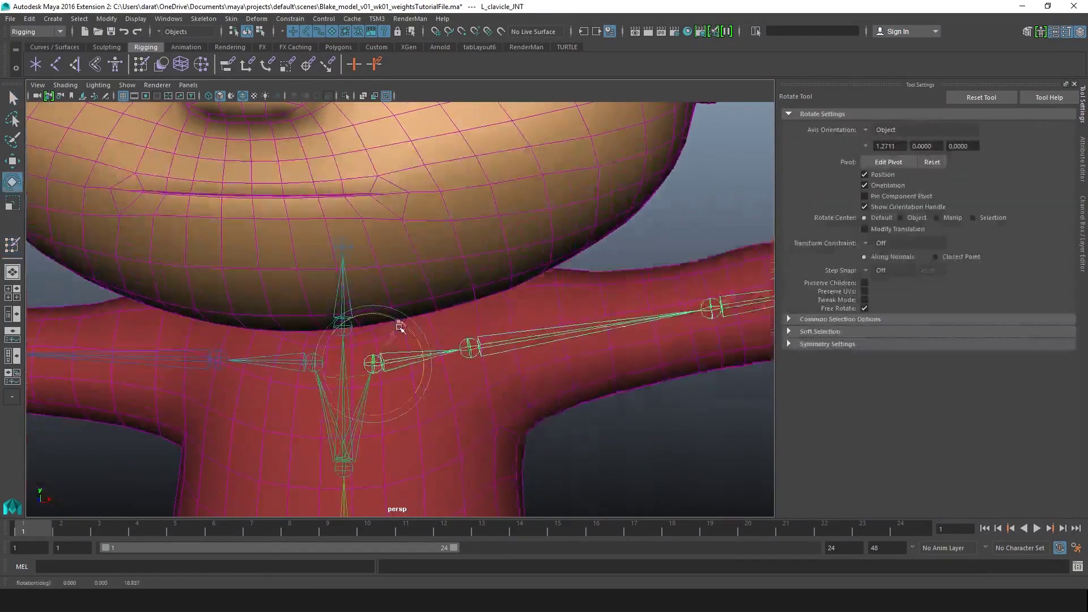
left_click_drag(396, 326, 411, 339)
scroll(409, 332, "down", 5)
middle_click_drag(405, 318, 393, 245, "alt")
left_click_drag(416, 238, 418, 200)
left_click(1083, 231)
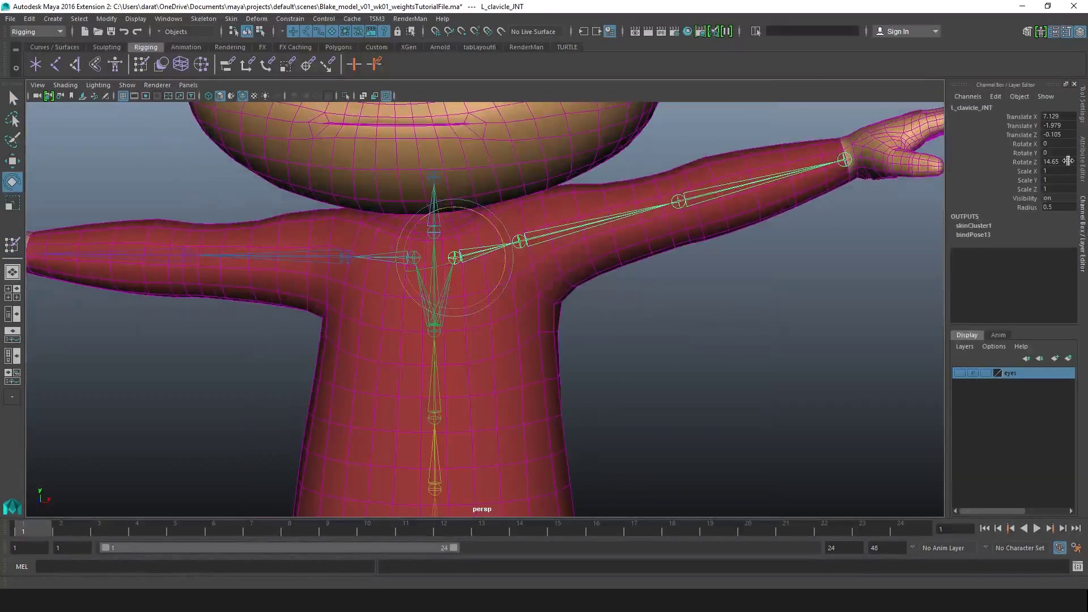
key("Return")
left_click_drag(611, 249, 558, 210, "alt")
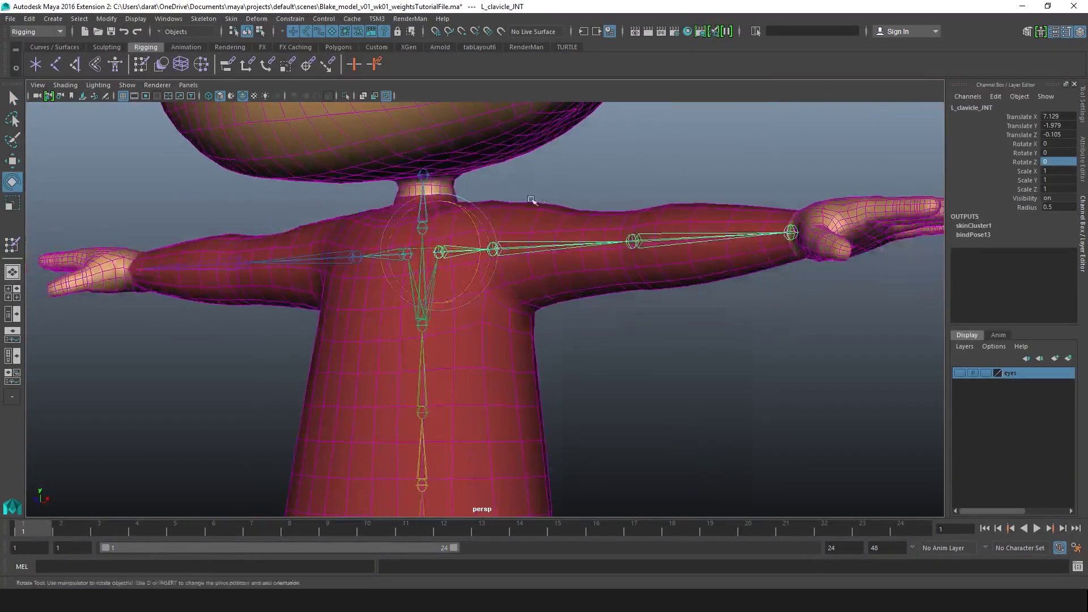
- Select the face loops around the neck between the collar and the head, and convert them to vertices
key("w")
middle_click_drag(510, 164, 520, 240, "alt")
scroll(520, 240, "up", 2)
left_click(525, 213)
right_click_drag(524, 213, 523, 242)
scroll(524, 241, "down", 2)
left_click_drag(536, 244, 505, 218, "alt")
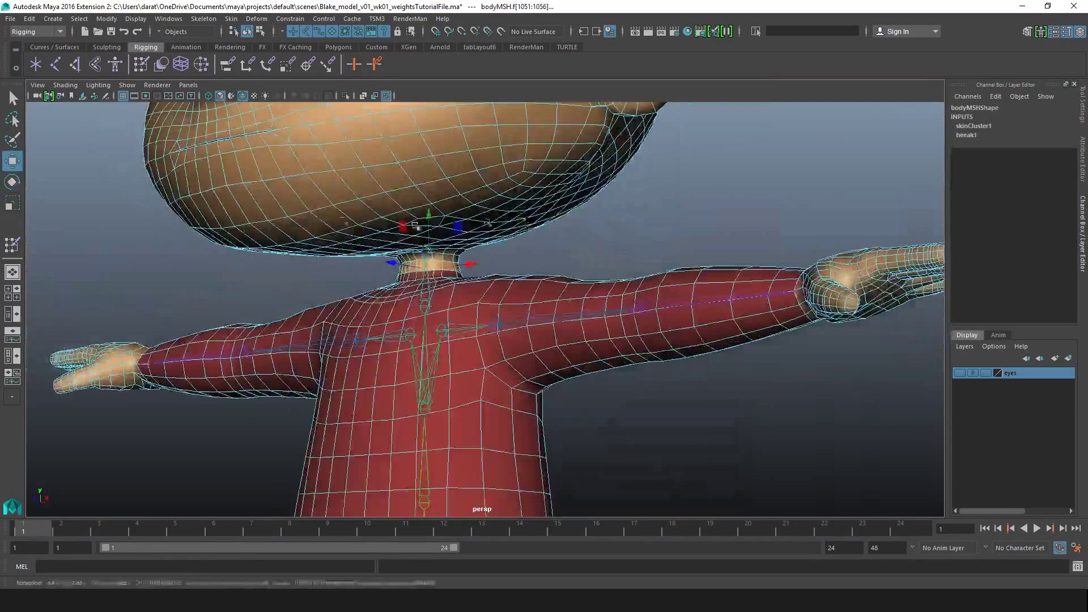
scroll(554, 218, "up", 4)
left_click(556, 218)
left_click(424, 225)
left_click_drag(424, 225, 471, 249, "alt")
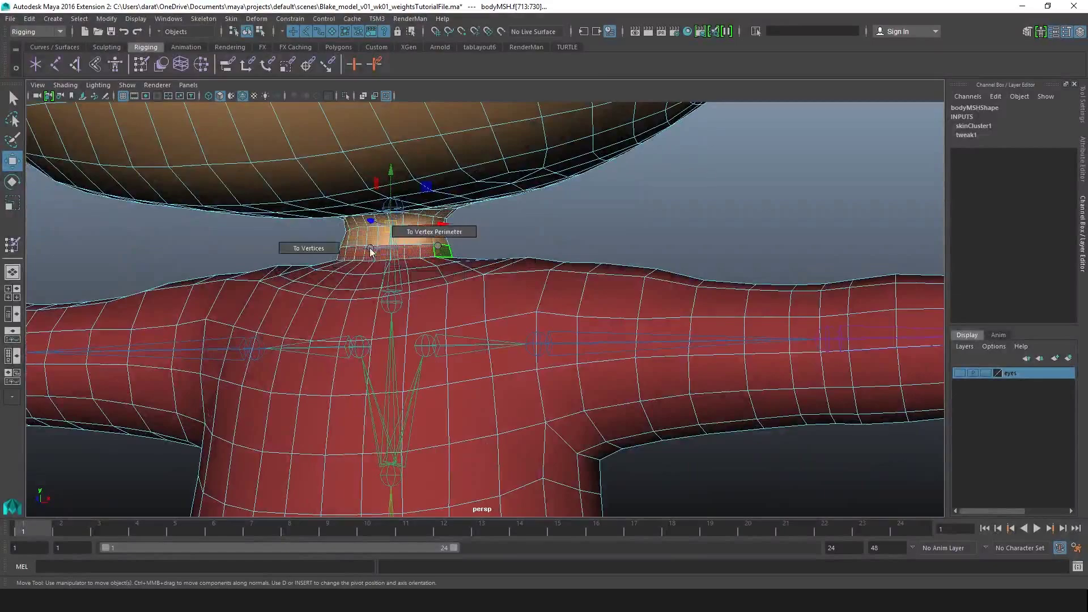
right_click_drag(282, 251, 282, 252, "ctrl")
left_click_drag(282, 252, 334, 227, "alt")
- Add all the head vertices to the neck selection in wireframe display, and restore the shaded display
key("4")
middle_click_drag(318, 190, 320, 289, "alt")
right_click_drag(320, 288, 260, 227, "alt")
left_click_drag(260, 196, 307, 187, "alt")
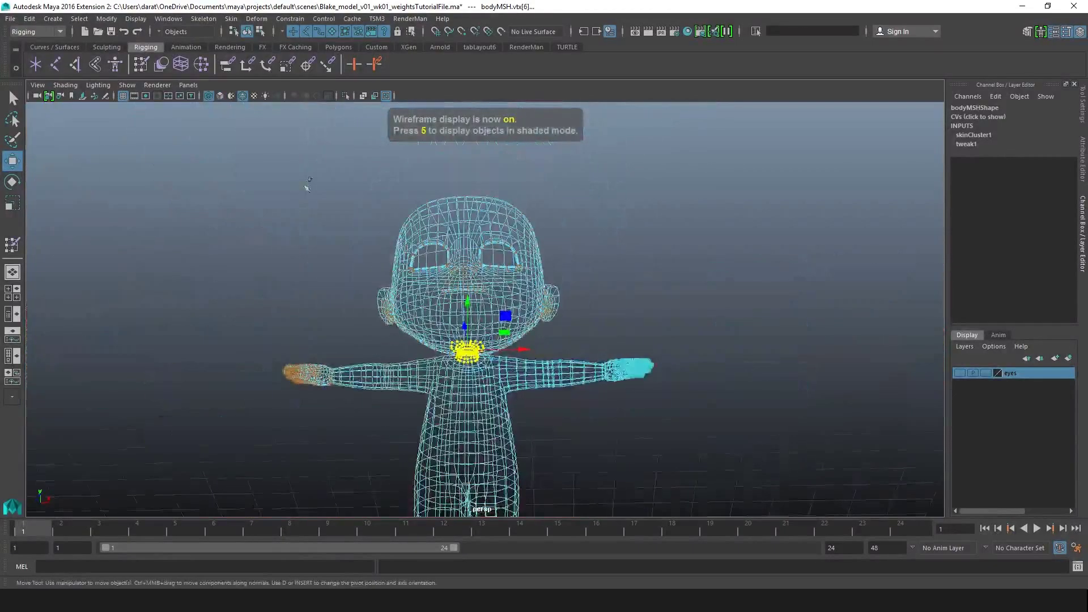
scroll(606, 301, "up", 5)
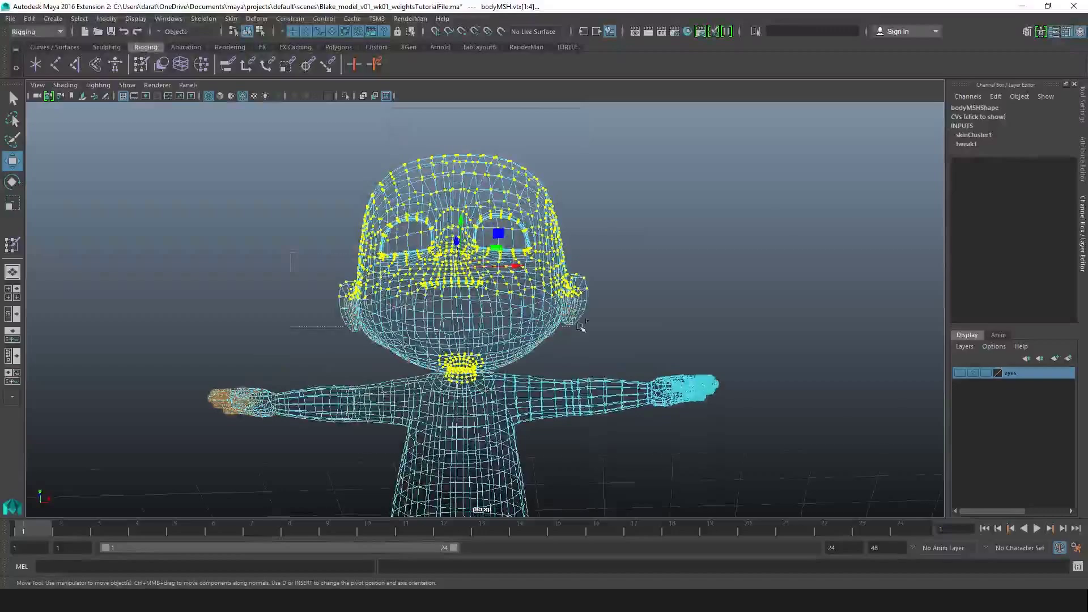
left_click_drag(587, 337, 404, 419, "alt")
left_click_drag(553, 348, 595, 322, "alt")
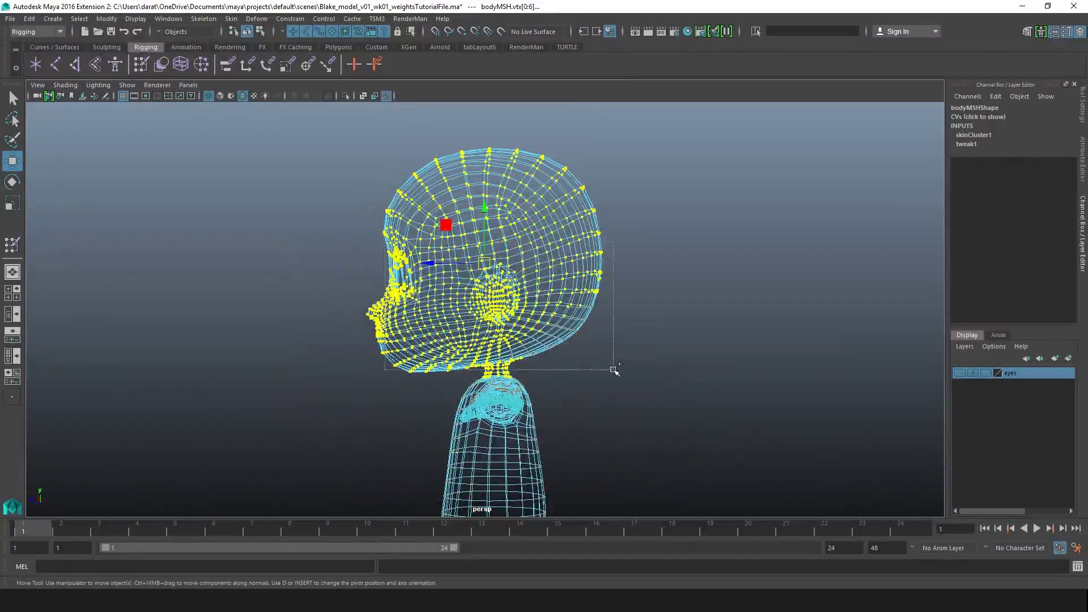
mouse_move(614, 368)
left_mouse_down("alt")
mouse_move(513, 305)
mouse_move(547, 361)
left_mouse_up("alt")
key("5")
- Lock the L_clavicle_JNT influence in the Paint Skin Weights Tool
key("y")
left_click(1082, 158)
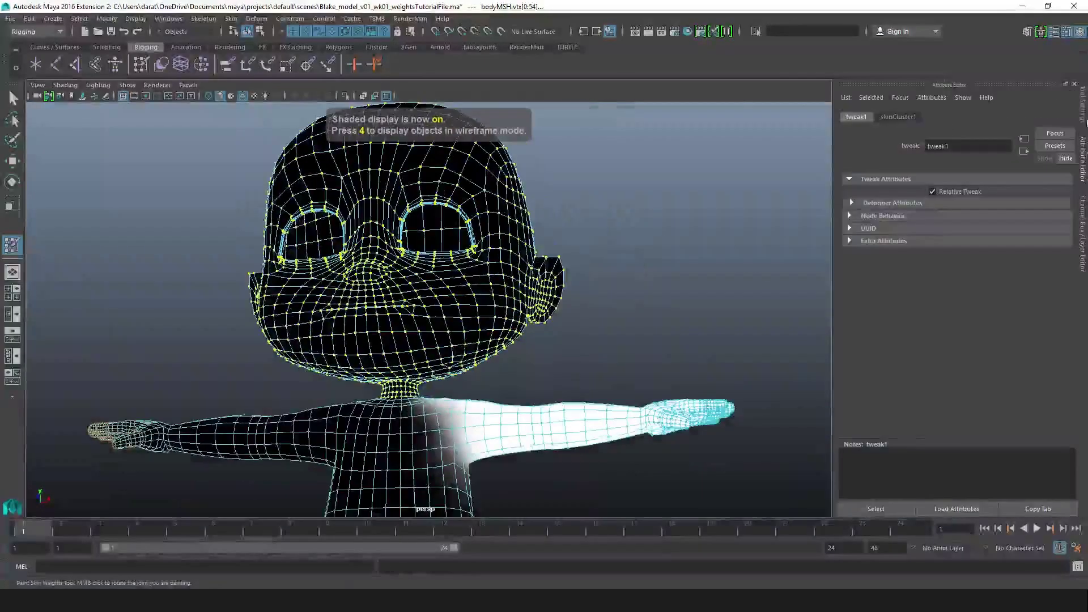
left_click(1083, 105)
left_click(853, 253)
right_click(883, 253)
left_click(857, 258)
scroll(865, 248, "down", 3)
left_click(895, 264)
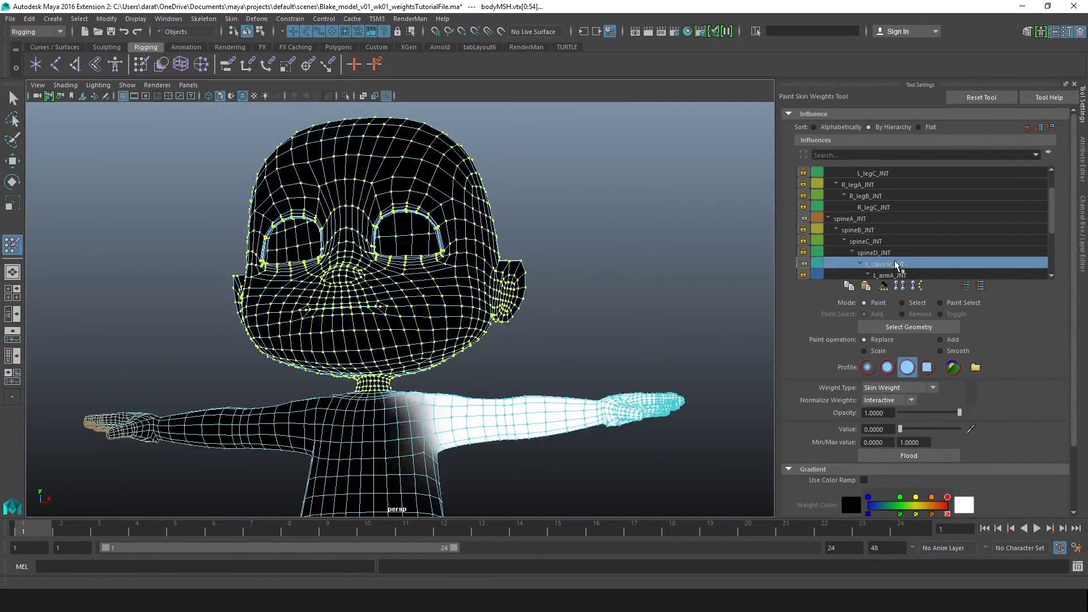
right_click(896, 265)
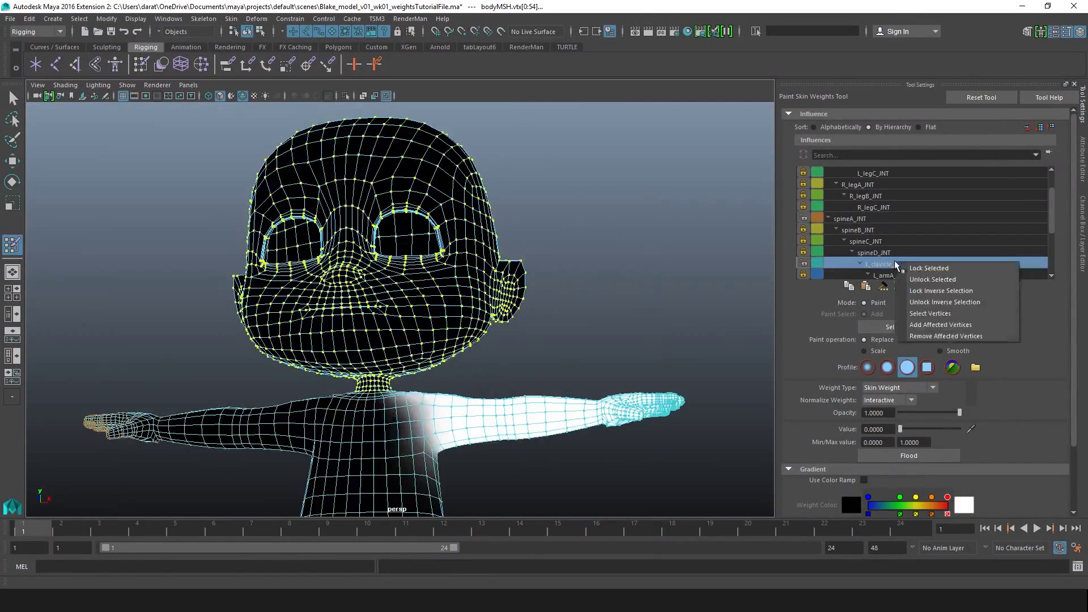
left_click(932, 268)
- Unlock neck_JNT and flood the selected head and neck vertices with its weight, using Replace at a value of 1
scroll(872, 238, "up", 2)
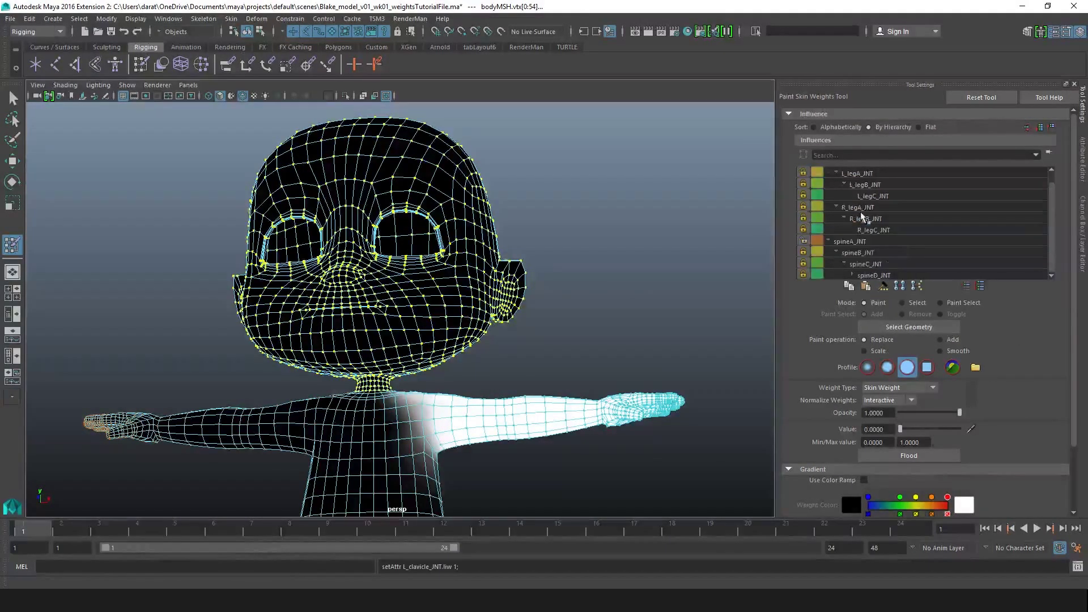
scroll(855, 271, "down", 10)
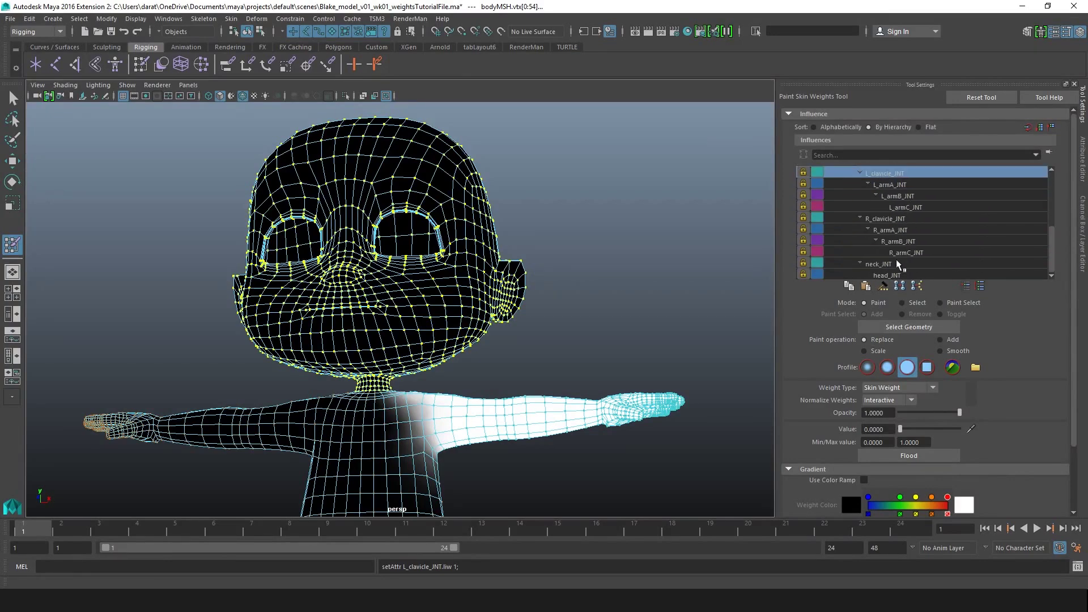
left_click(898, 264)
right_click(898, 264)
left_click(888, 333)
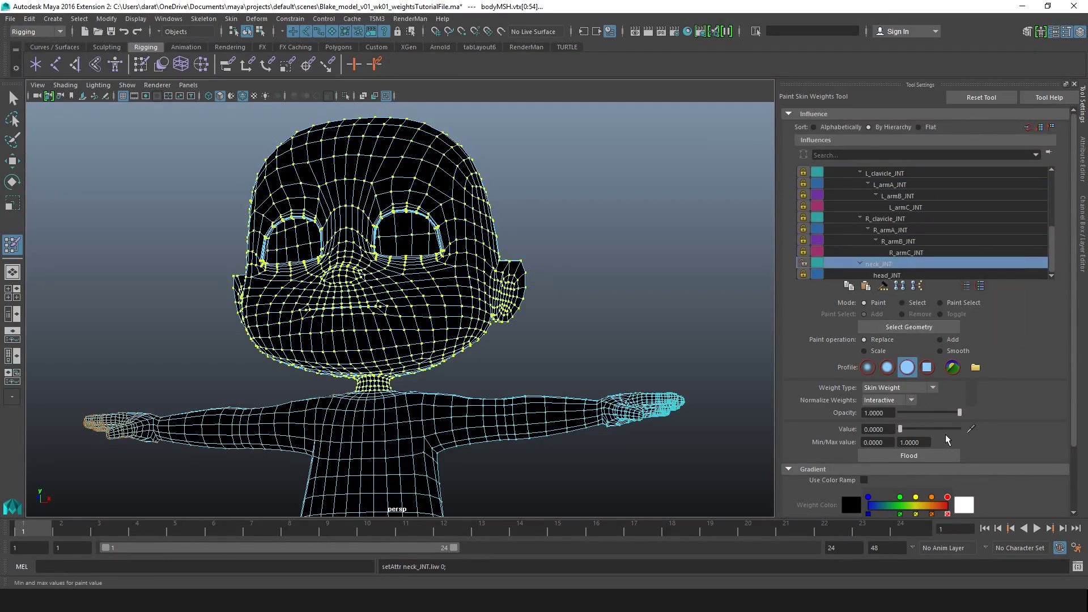
left_click(943, 457)
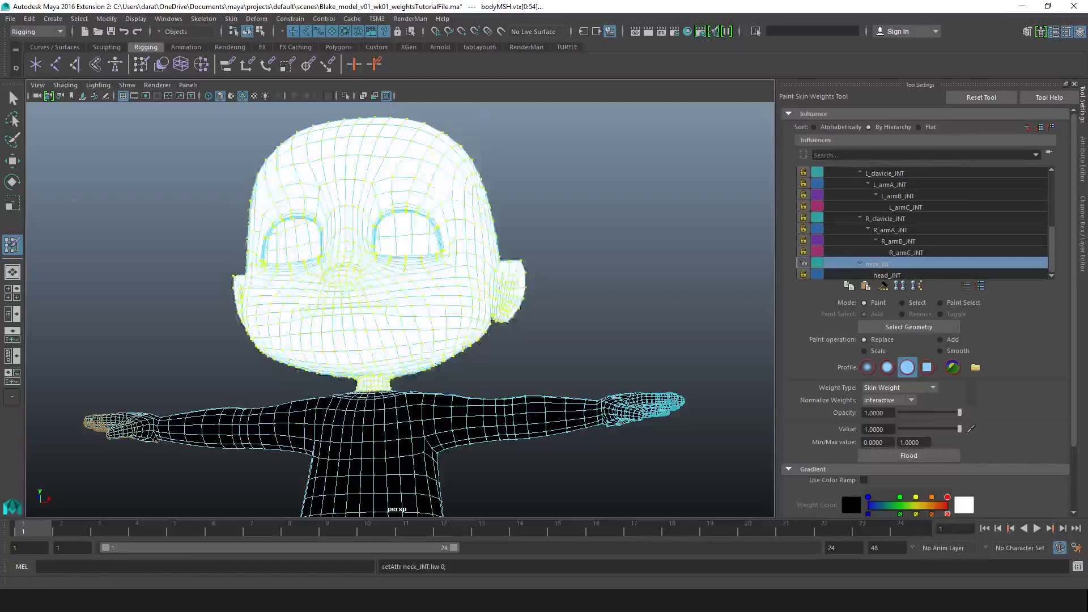
- Rotate neck_JNT to test how the head and neck follow the joint
left_click(13, 100)
left_click(72, 200)
left_click_drag(297, 339, 332, 343, "alt")
middle_click_drag(332, 342, 348, 288, "alt")
right_click_drag(348, 288, 391, 354, "alt")
left_click(374, 359)
key("e")
left_click_drag(376, 359, 400, 349)
- Flood the neck_JNT weights across the body mesh with the Smooth paint operation
middle_click_drag(423, 359, 436, 321, "alt")
key("w")
mouse_move(436, 321)
right_mouse_down("alt")
mouse_move(533, 352)
mouse_move(542, 323)
mouse_move(468, 283)
right_mouse_up("alt")
left_click(539, 341)
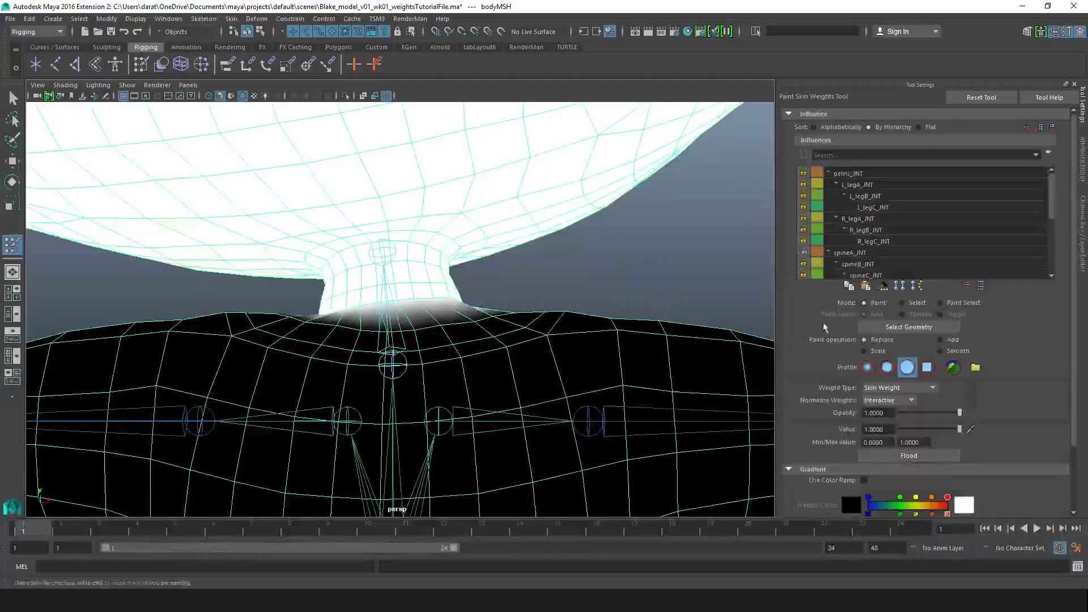
left_click(909, 456)
left_click(910, 456)
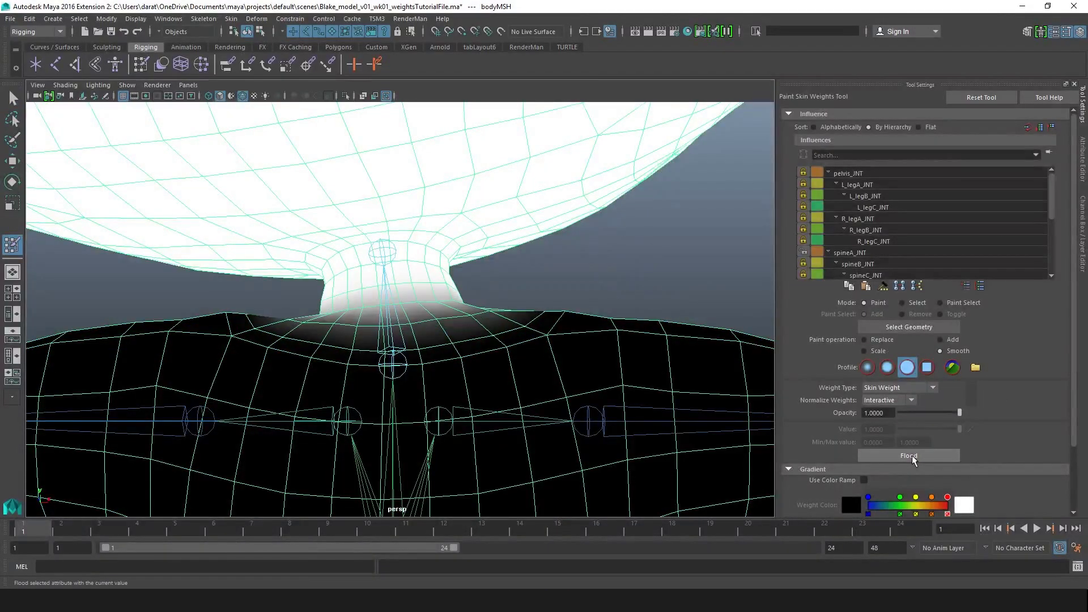
- Rotate neck_JNT to test the smoothed deformation at the base of the neck
left_click(12, 100)
left_click(392, 312)
right_click_drag(471, 300, 406, 250, "alt")
key("e")
mouse_move(405, 250)
left_mouse_down()
mouse_move(536, 287)
mouse_move(408, 260)
left_mouse_up()
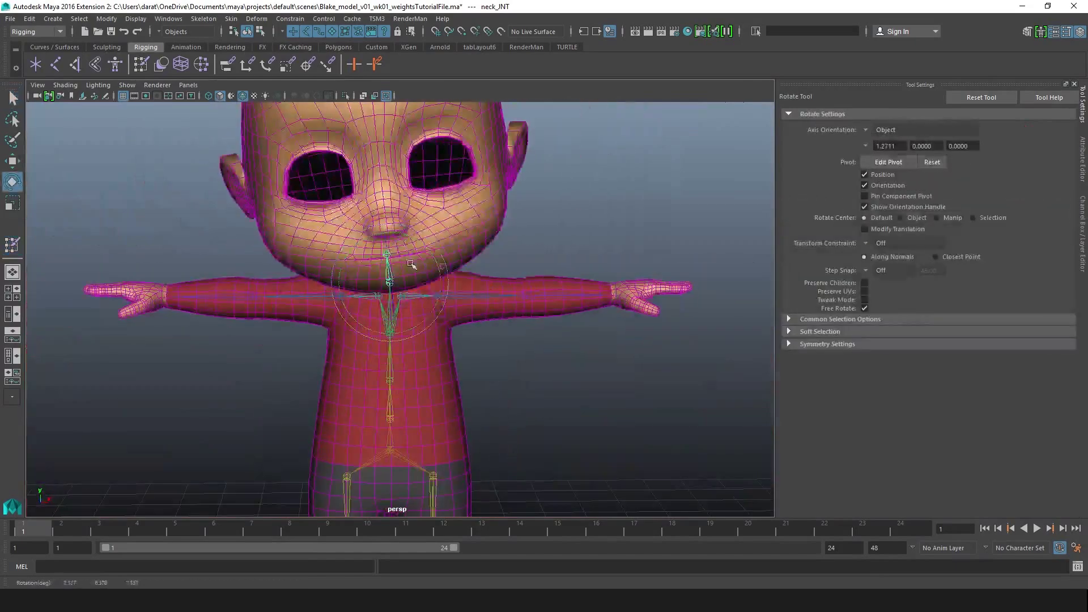
key("w")
- Reset the X, Y and Z rotations of neck_JNT to 0
left_click(1082, 218)
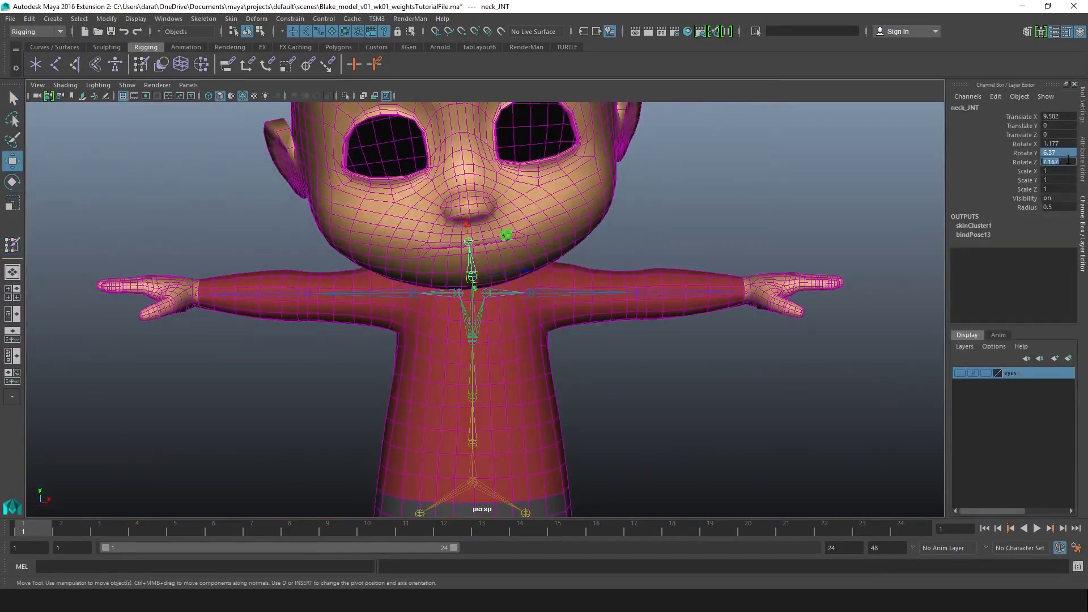
type("0")
key("Return")
type("0")
key("Return")
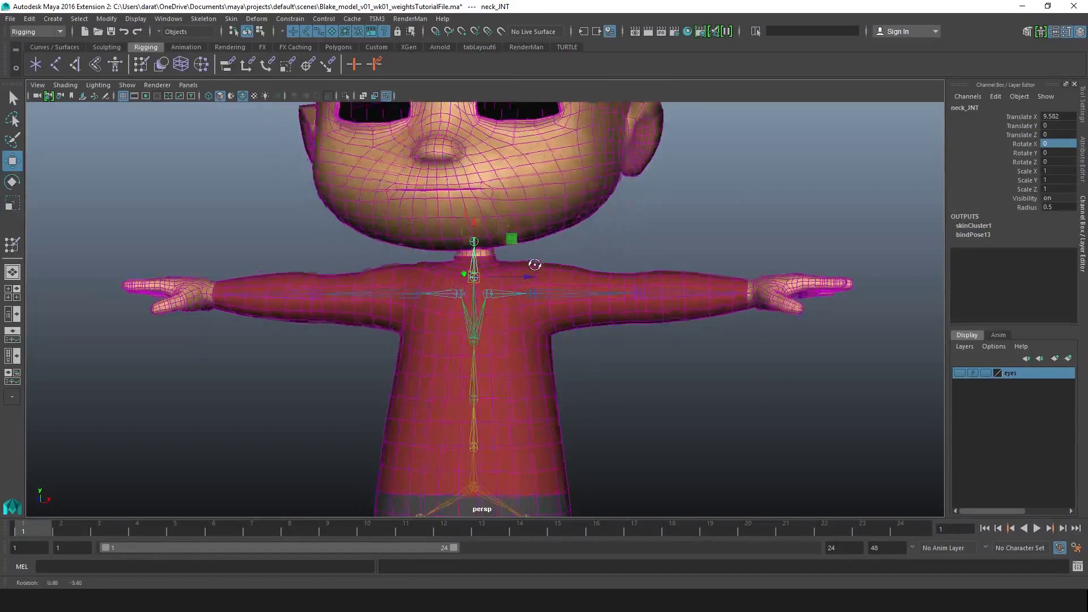
left_click(508, 293)
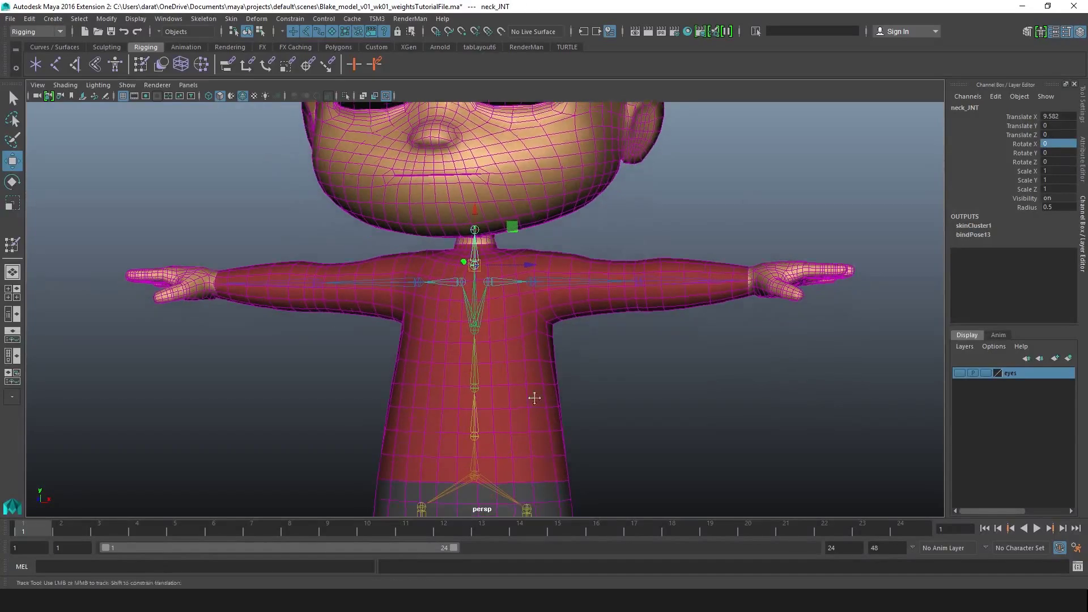
- Lock all body mesh influences except spineA_JNT in Paint Skin Weights, and unlock spineB_JNT
middle_click_drag(531, 392, 589, 262, "alt")
left_click(539, 270)
key("y")
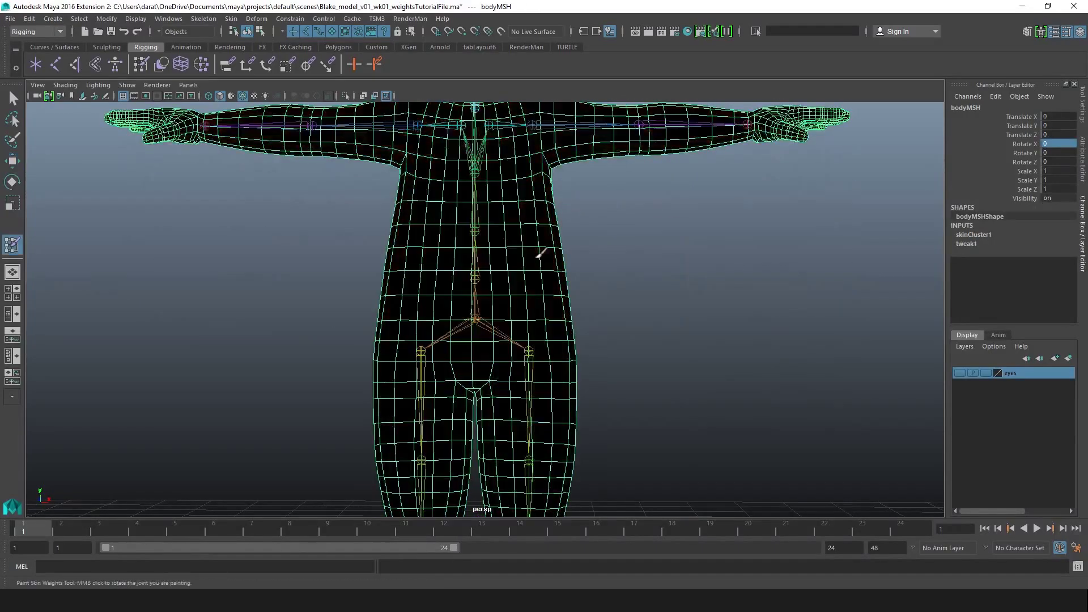
left_click(1082, 165)
left_click(1083, 107)
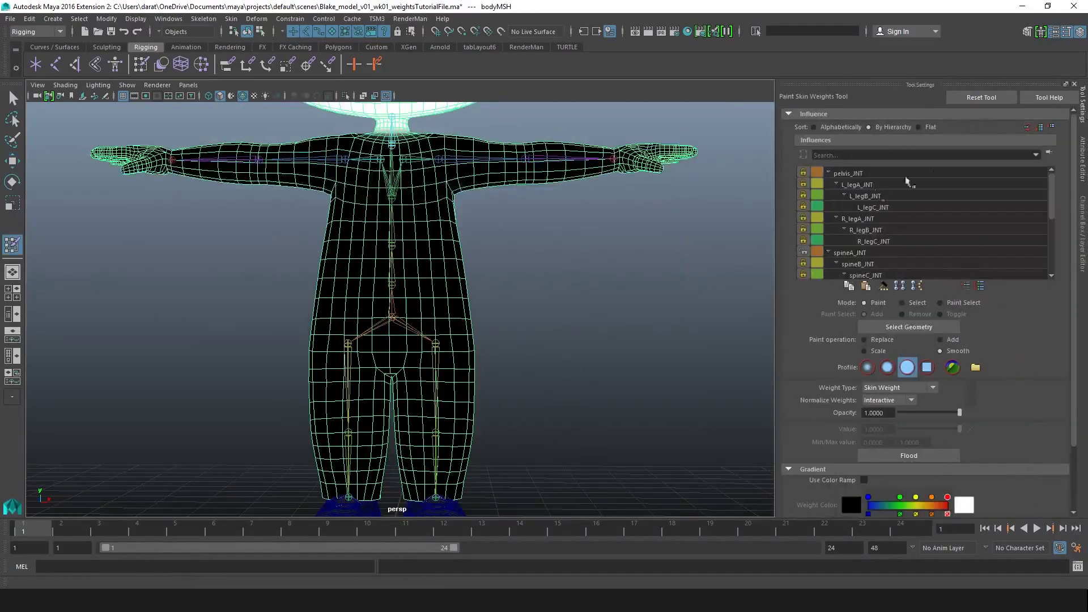
left_click(875, 252)
right_click(865, 255)
left_click(926, 279)
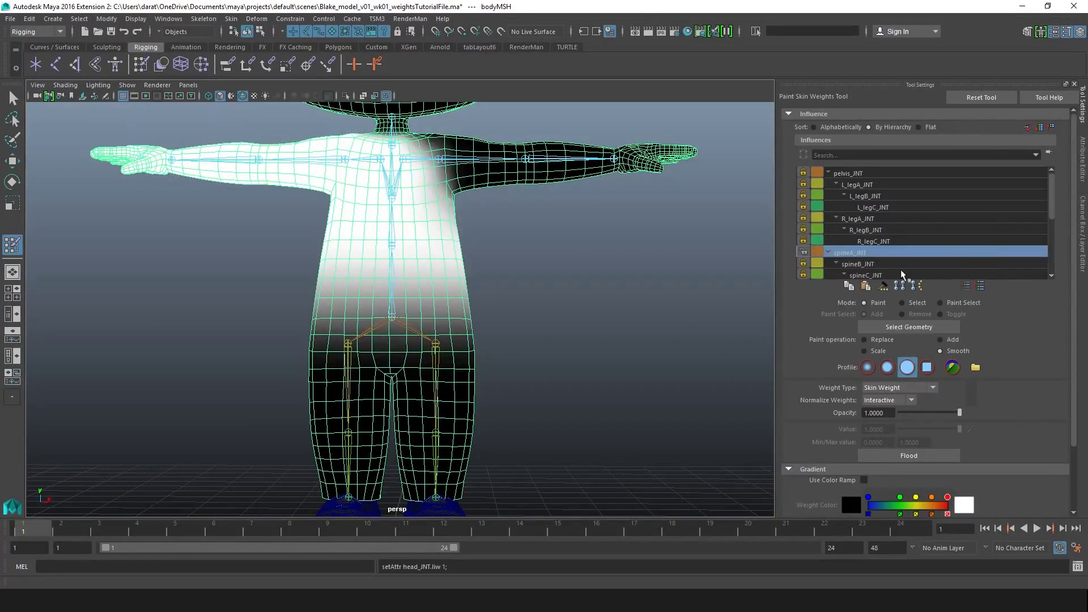
left_click(859, 264)
right_click(860, 264)
left_click(893, 279)
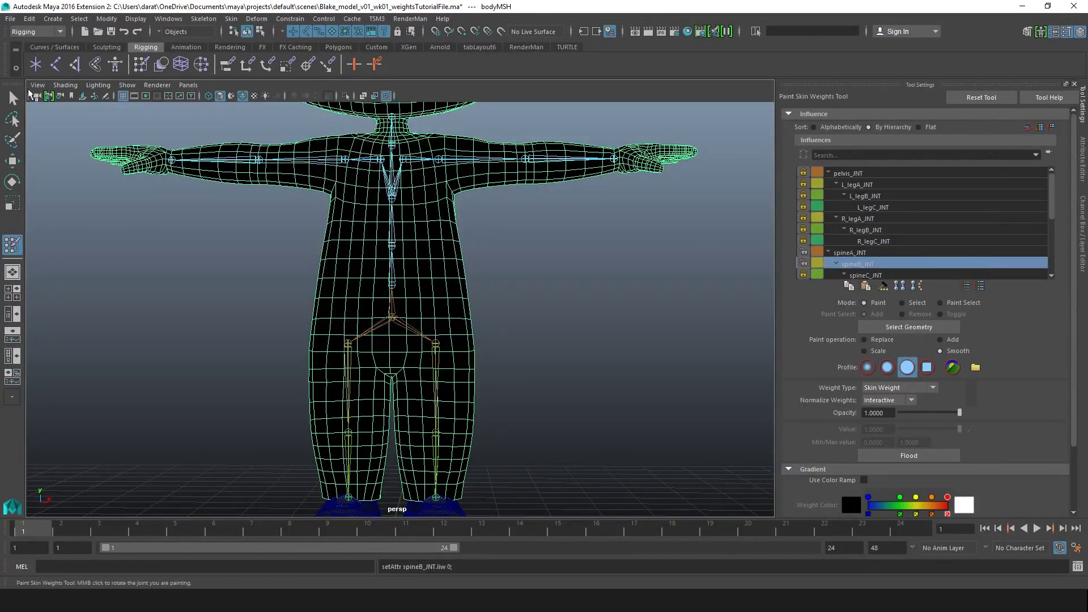
- Rotate spineB_JNT to test how the torso bends, and undo the rotation
left_click(12, 98)
scroll(62, 149, "up", 4)
left_click(204, 199)
key("e")
left_click_drag(344, 255, 430, 250)
right_click_drag(563, 267, 392, 222, "alt")
middle_click_drag(392, 222, 388, 248, "alt")
key("ctrl+z")
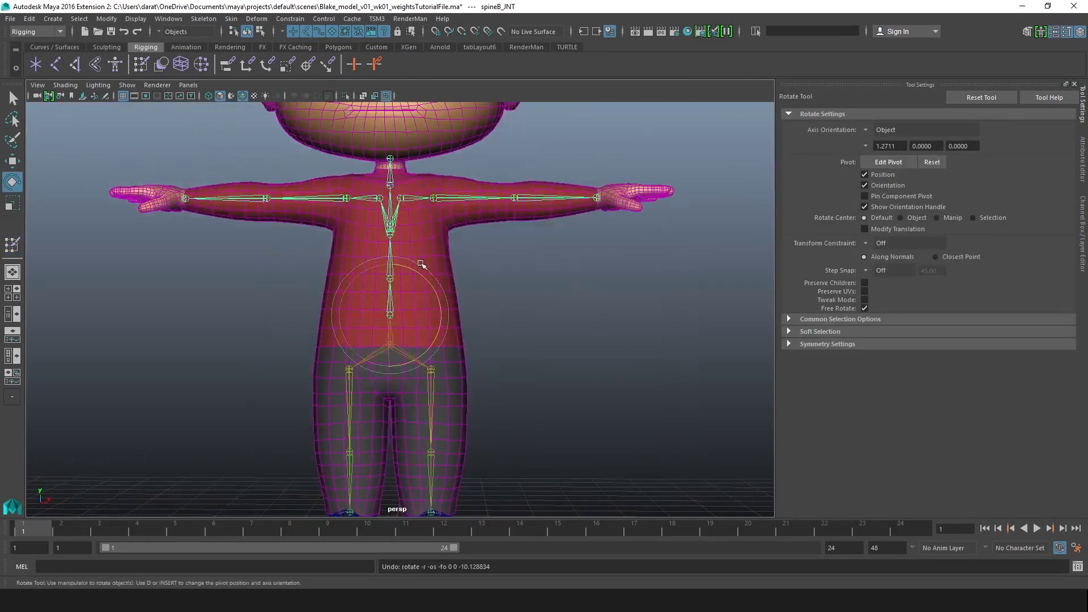
- Select the body mesh vertices of the head, arms and upper torso in the front view
key("w")
middle_click_drag(442, 305, 450, 277, "alt")
right_click_drag(449, 277, 435, 252, "alt")
key("space")
left_click_drag(440, 253, 441, 284)
middle_click_drag(349, 292, 390, 288, "alt")
mouse_move(390, 289)
right_mouse_down("alt")
mouse_move(435, 294)
mouse_move(374, 288)
right_mouse_up("alt")
key("f")
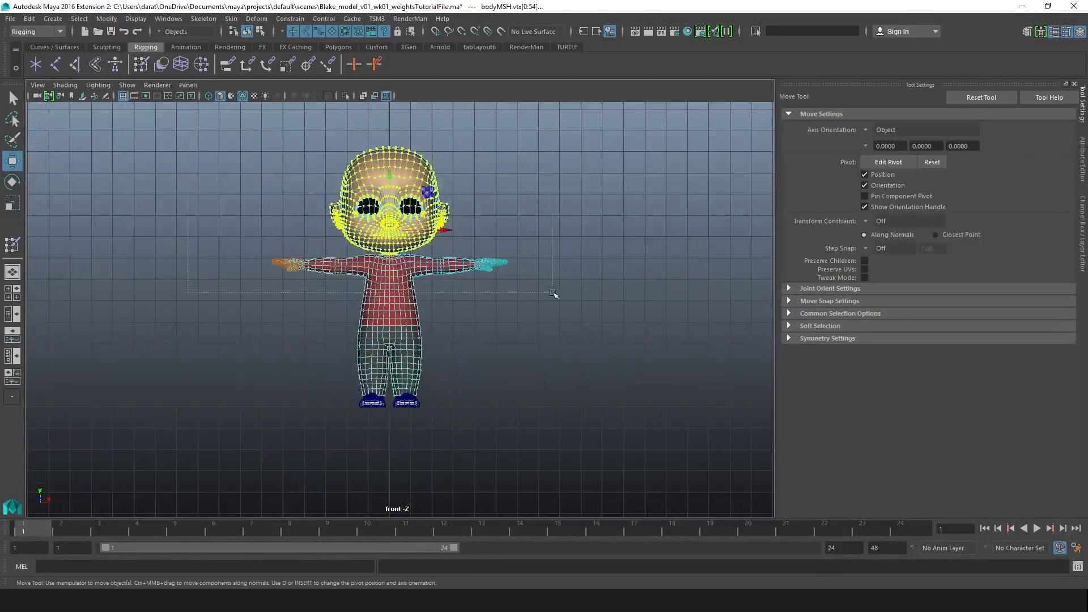
- Flood the selected upper-body vertices with spineB_JNT weight, using Replace at value 1
key("space")
left_click_drag(335, 304, 329, 274)
right_click_drag(287, 271, 413, 278, "alt")
key("y")
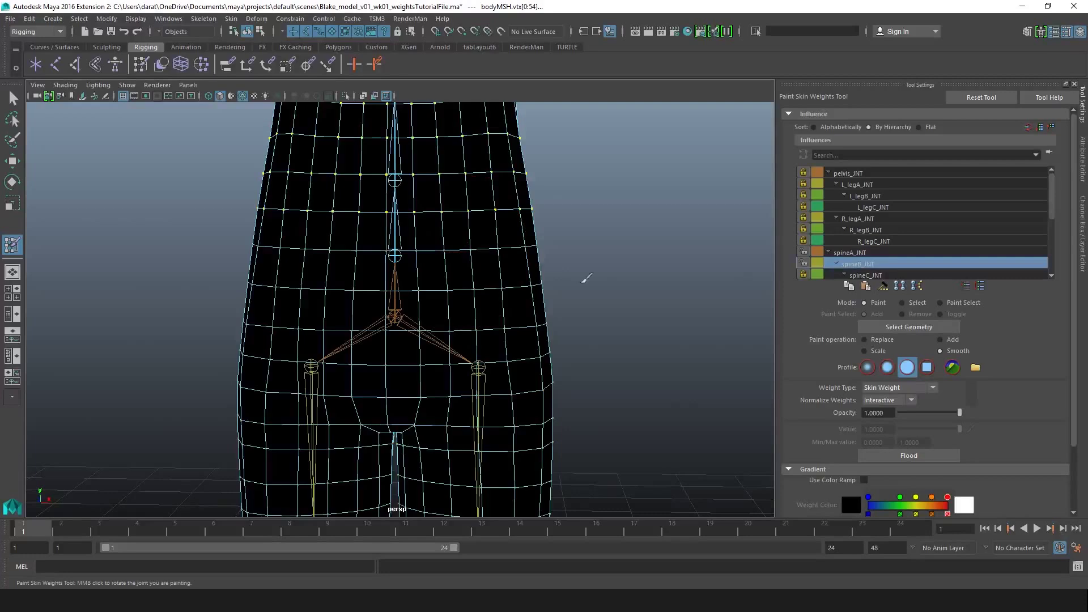
left_click_drag(518, 244, 527, 246, "alt")
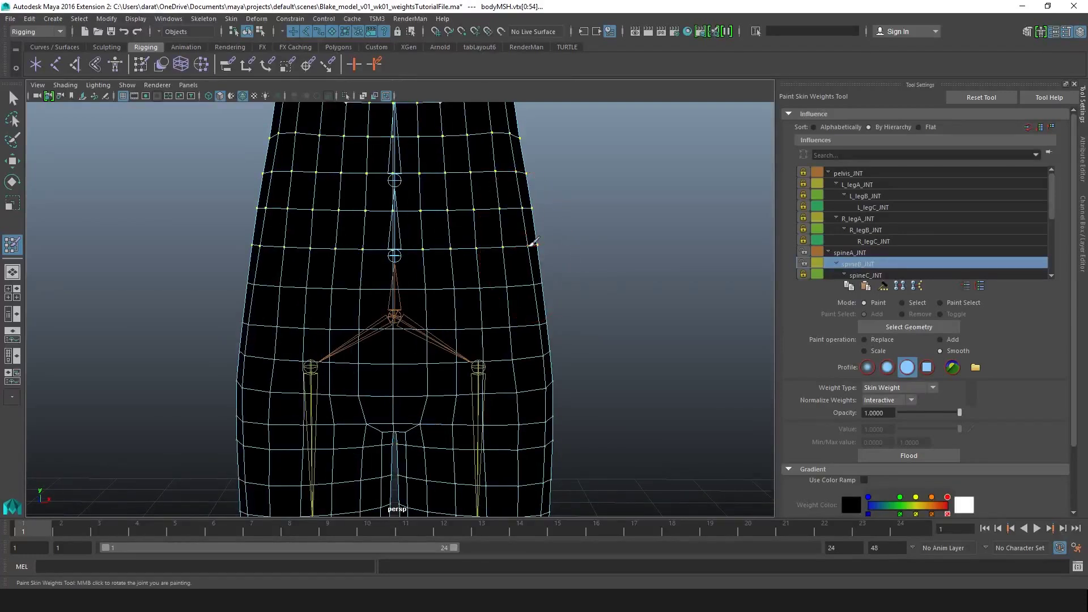
left_click(863, 340)
left_click(909, 455)
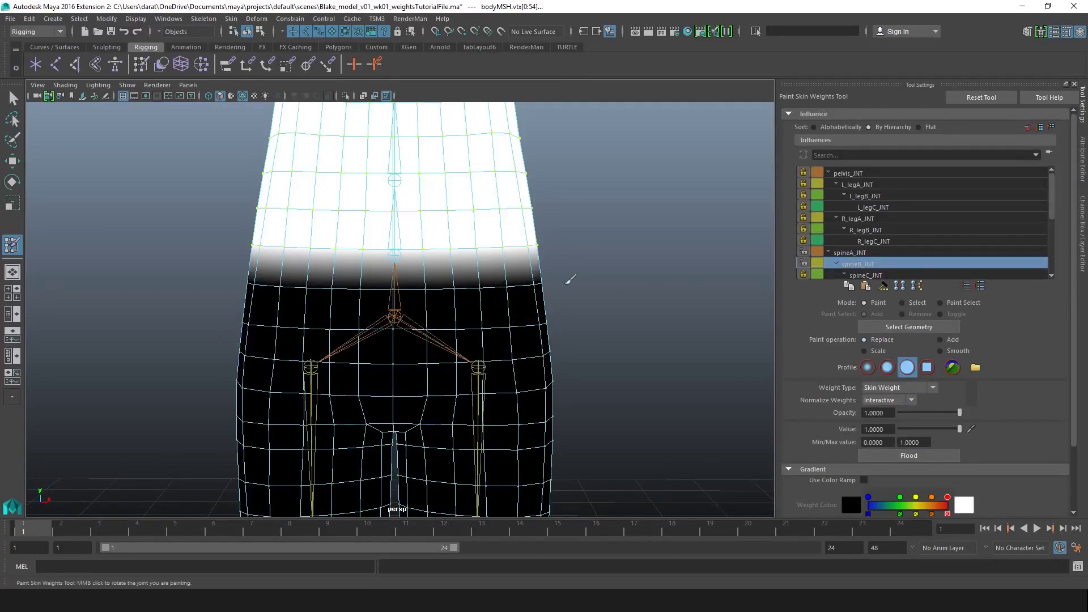
- Rotate spineB_JNT sideways to test how the torso bends with the flooded weights
scroll(569, 280, "down", 3)
left_click(11, 100)
mouse_move(471, 235)
left_mouse_down("alt")
mouse_move(482, 256)
mouse_move(418, 245)
mouse_move(441, 273)
left_mouse_up("alt")
scroll(461, 257, "down", 3)
key("e")
right_click_drag(441, 273, 498, 274, "alt")
key("w")
- Select the body mesh vertices around the waist bend and flood the spineB_JNT weights repeatedly with Smooth
left_click(490, 286)
key("y")
left_click(13, 98)
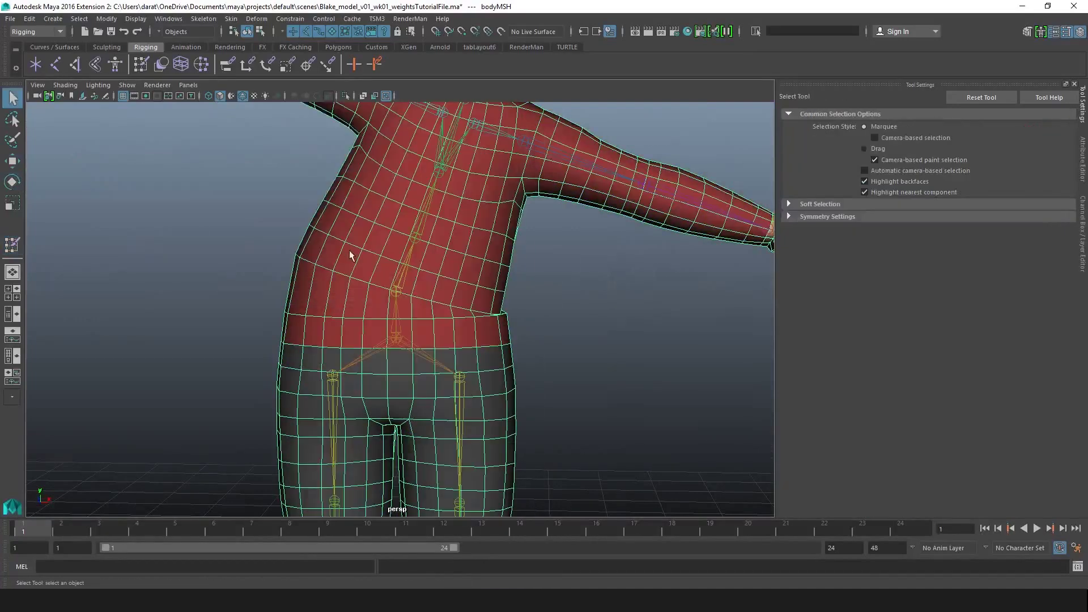
right_click_drag(346, 247, 344, 211)
key("y")
left_click(938, 456)
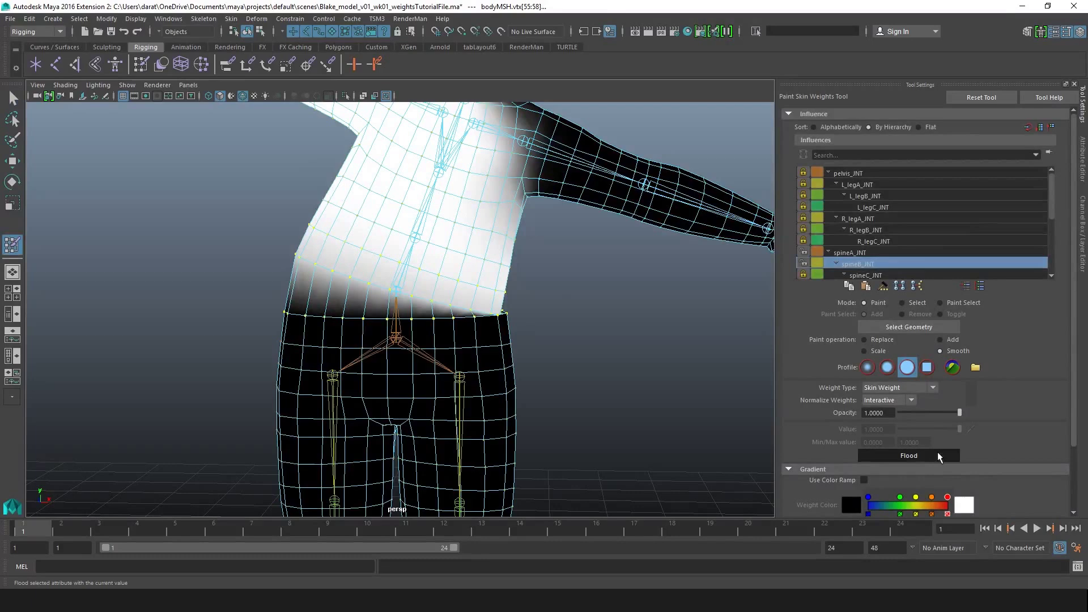
left_click(938, 455)
left_click(938, 455)
left_click(938, 456)
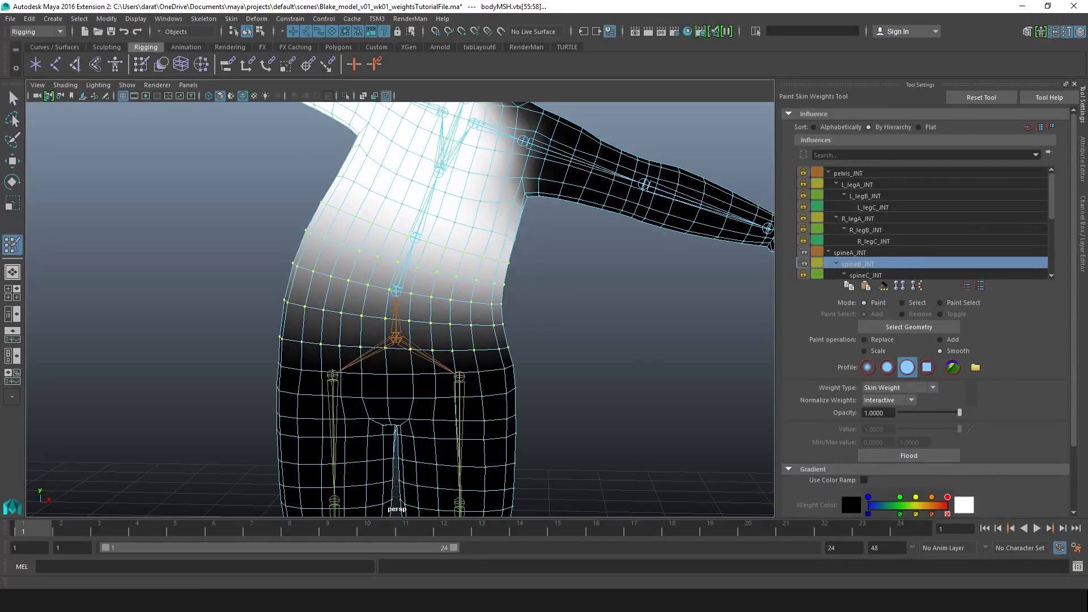
- Select spineB_JNT and reset its rotations to 0
left_click(12, 99)
left_click(398, 288)
left_click(1083, 233)
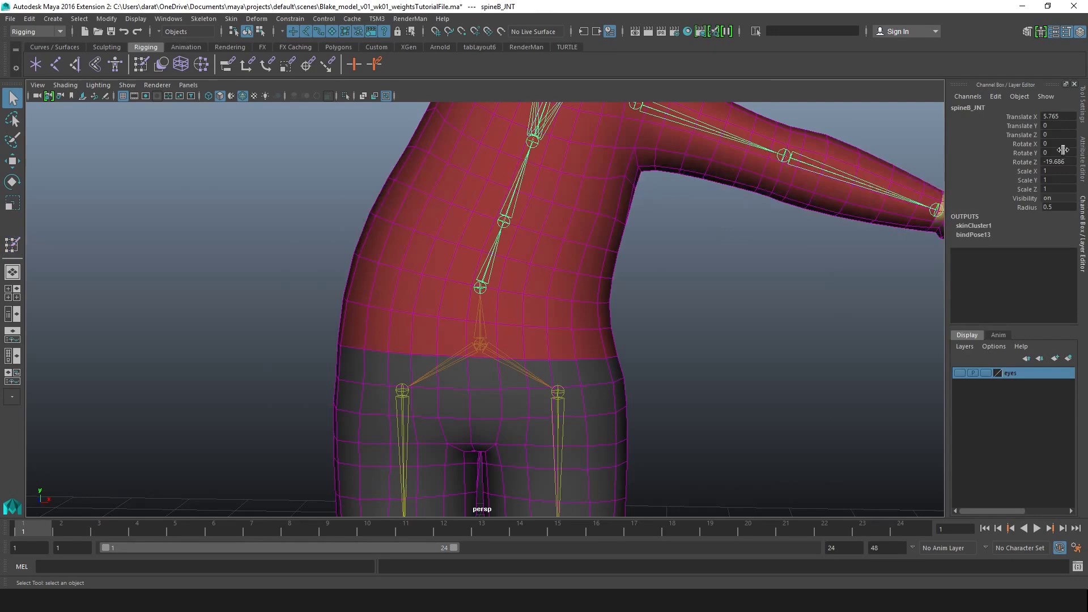
type("0")
key("Return")
- Rotate spineB_JNT again to test the smoothed waist, and undo the rotation
left_click_drag(670, 266, 544, 255, "alt")
scroll(510, 250, "down", 3)
key("e")
left_click_drag(466, 240, 561, 260)
key("ctrl+z")
left_click(584, 320)
left_click(483, 312)
key("ctrl+z")
key("ctrl+z")
- Select the face bands around the chest below the armpits and reduce the selection to their inner vertices
middle_click_drag(391, 203, 385, 289, "alt")
right_click_drag(386, 289, 482, 304, "alt")
left_click(487, 317)
left_click_drag(539, 304, 556, 296, "alt")
left_click(559, 294)
right_click_drag(561, 292, 561, 323)
left_click(553, 303)
key("w")
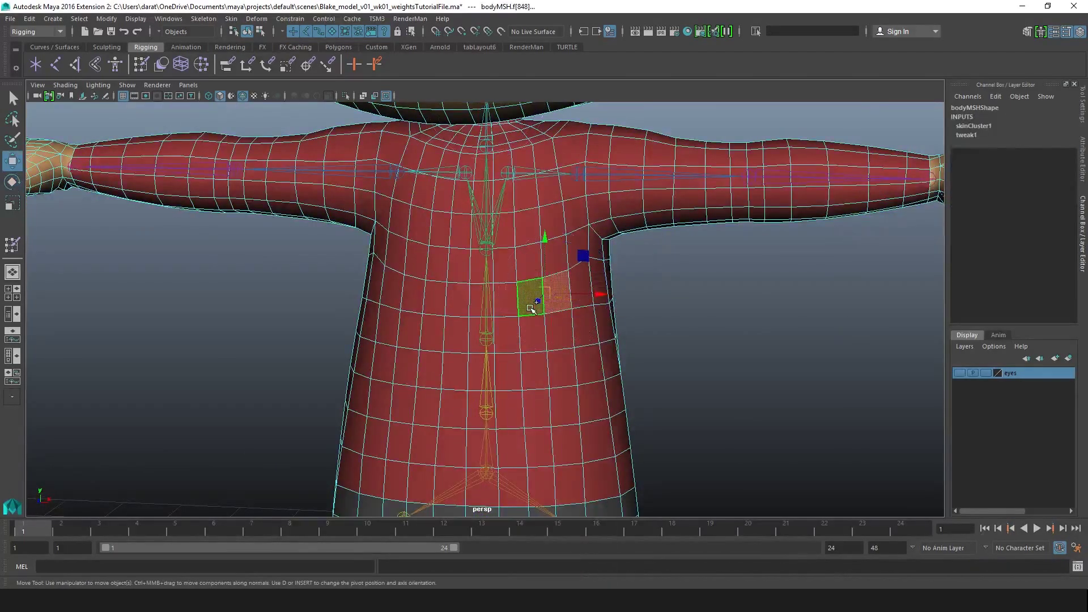
double_click(532, 309)
right_click_drag(530, 309, 392, 294, "alt")
left_click_drag(485, 309, 500, 301, "alt")
middle_click_drag(499, 301, 476, 282, "alt")
right_click_drag(408, 264, 504, 275, "alt")
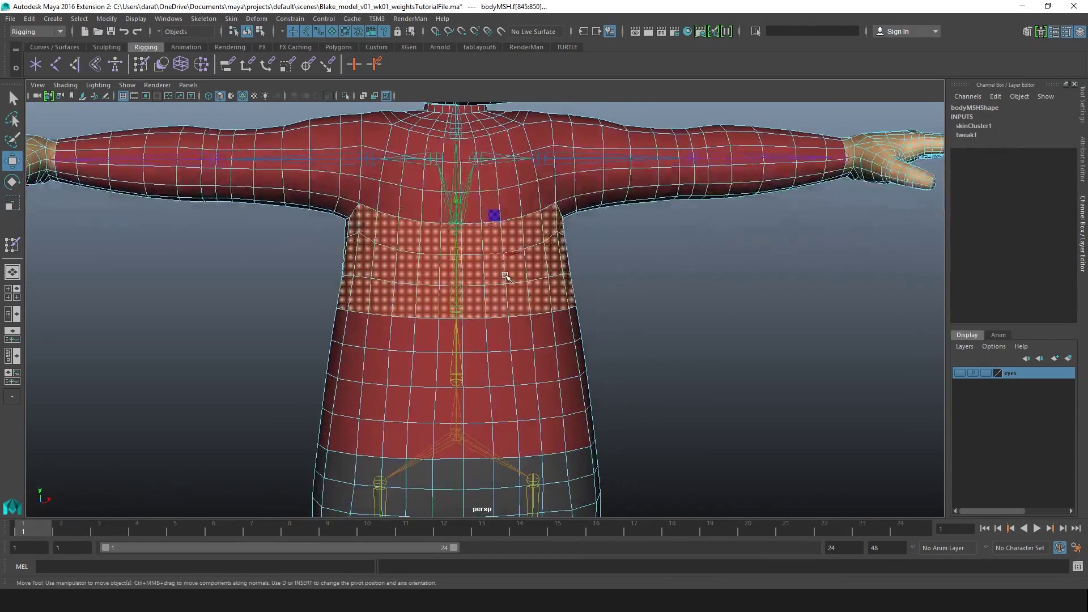
key("shift+comma")
key("y")
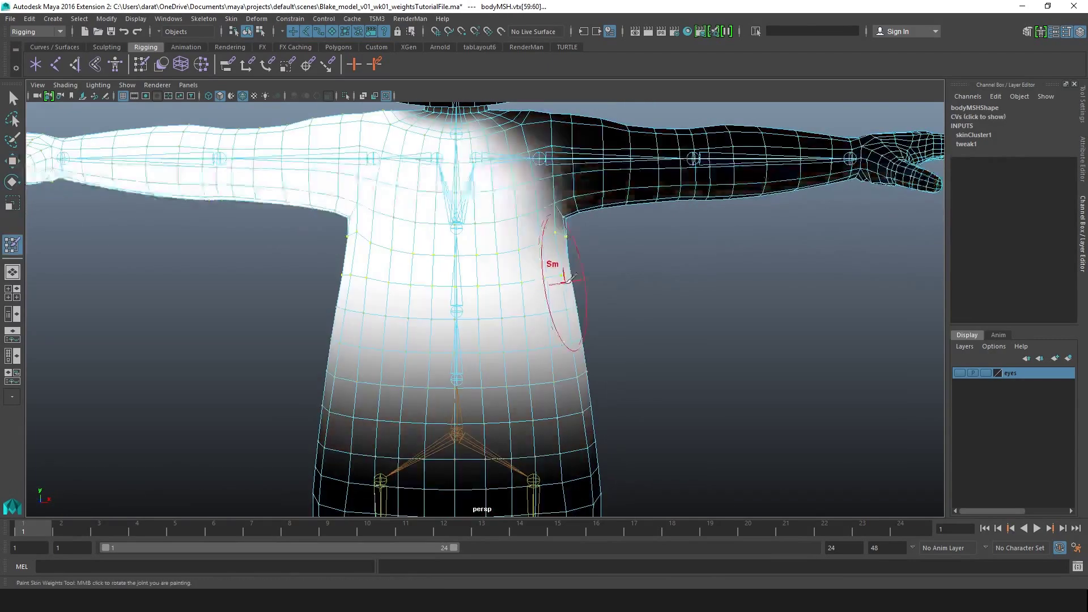
- Lock the spineA_JNT influence in Paint Skin Weights and unlock spineC_JNT
left_click(1083, 95)
left_click(869, 251)
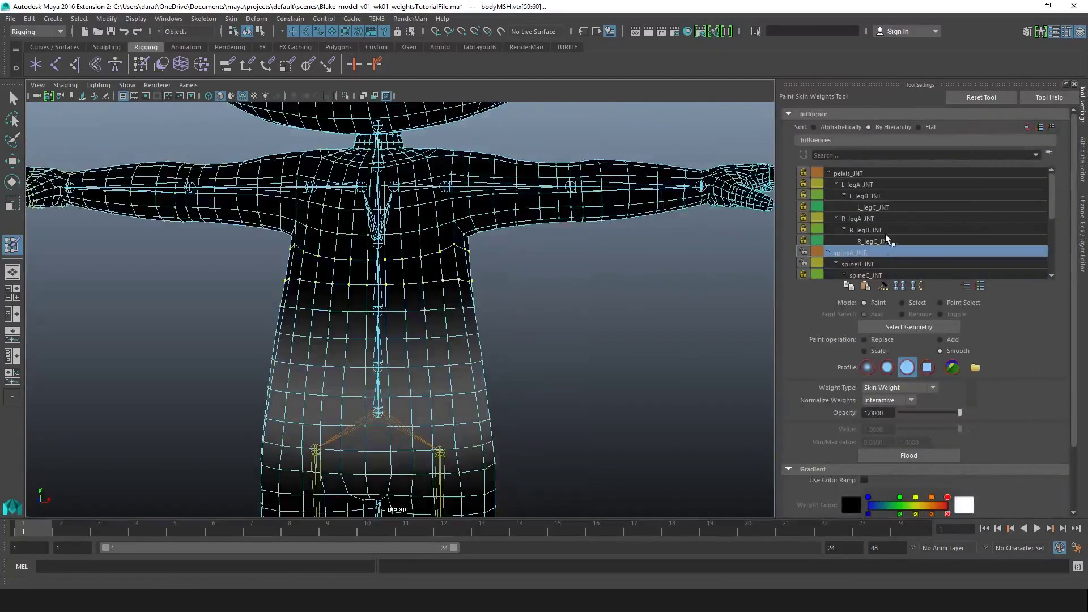
scroll(884, 241, "down", 1)
right_click(888, 239)
left_click(896, 245)
left_click(881, 255)
left_click(881, 261)
right_click(881, 261)
left_click(895, 277)
- Flood the selected chest vertices with spineC_JNT weight, using Replace at value 1
right_click_drag(466, 238, 476, 280, "alt")
left_click_drag(476, 281, 492, 280, "alt")
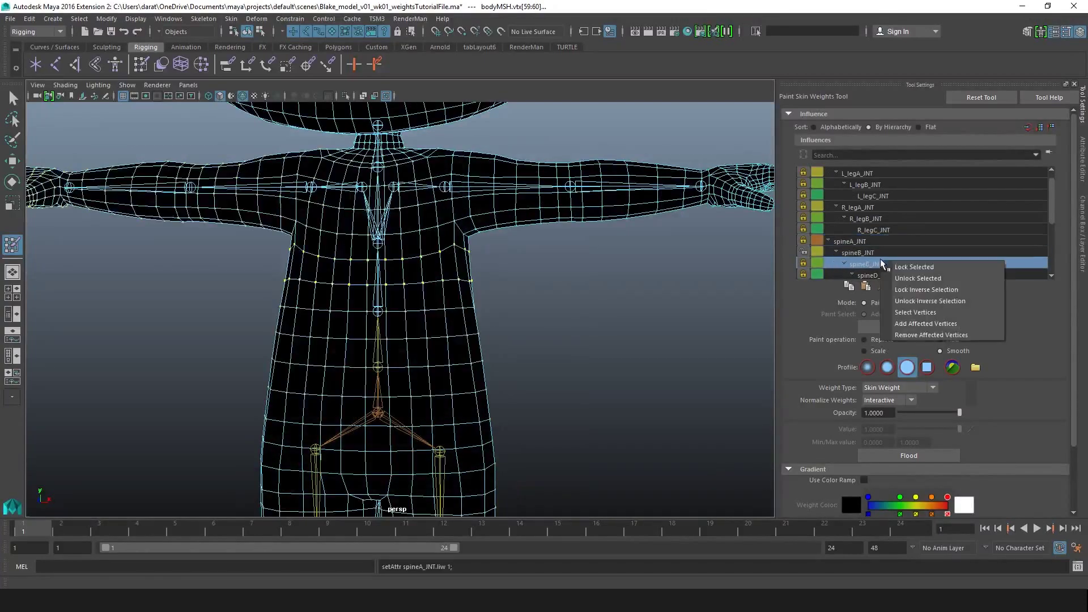
middle_click_drag(201, 170, 160, 189, "alt")
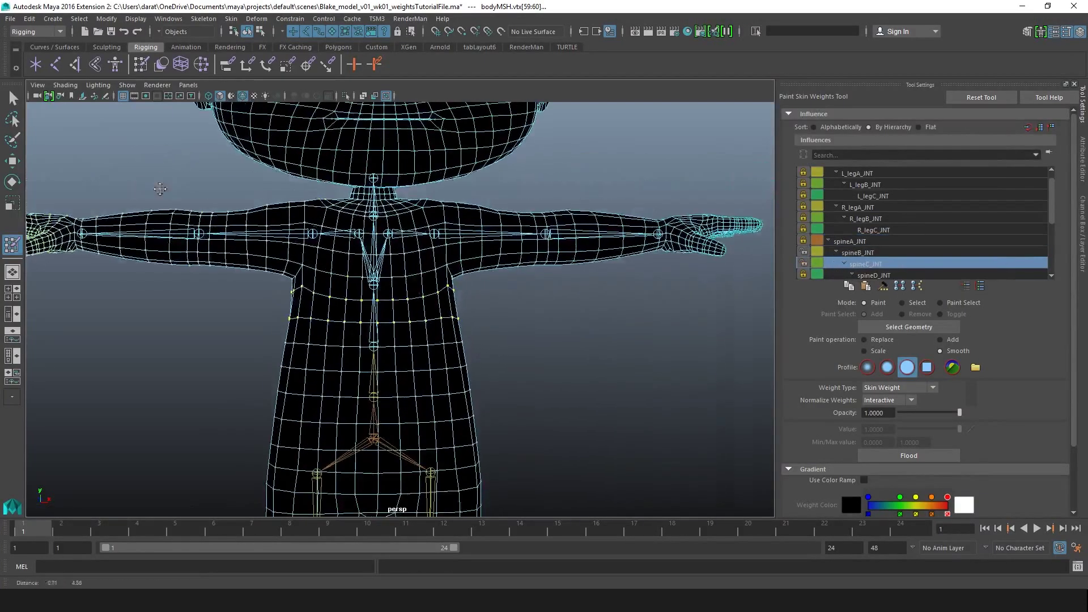
left_click(953, 458)
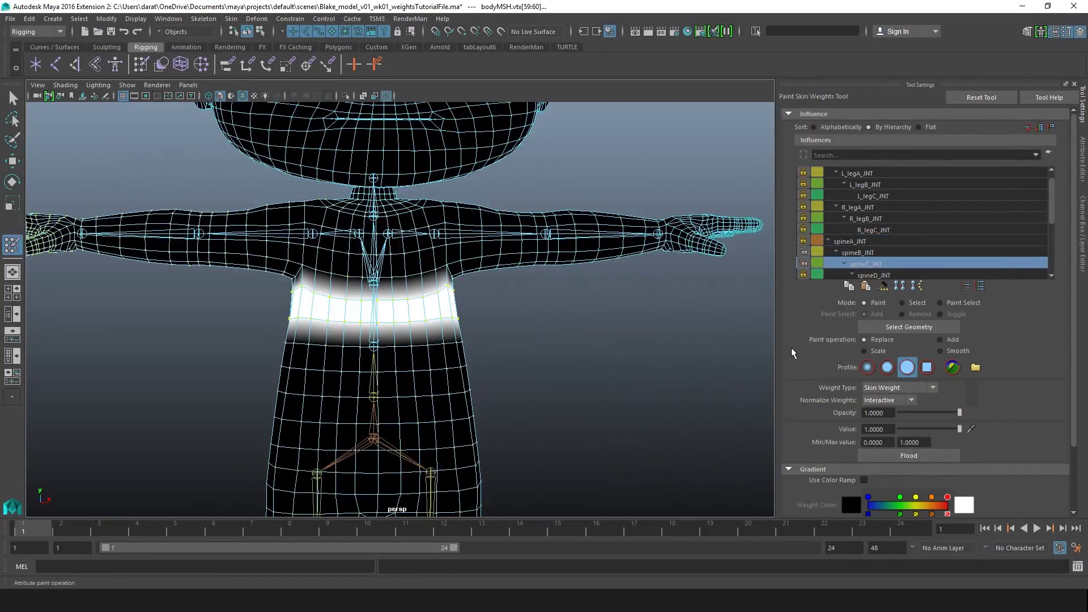
- Paint the spineB_JNT weight off the upper chest and shoulder of the body mesh, using Replace at value 0
left_click(875, 254)
left_click(876, 264)
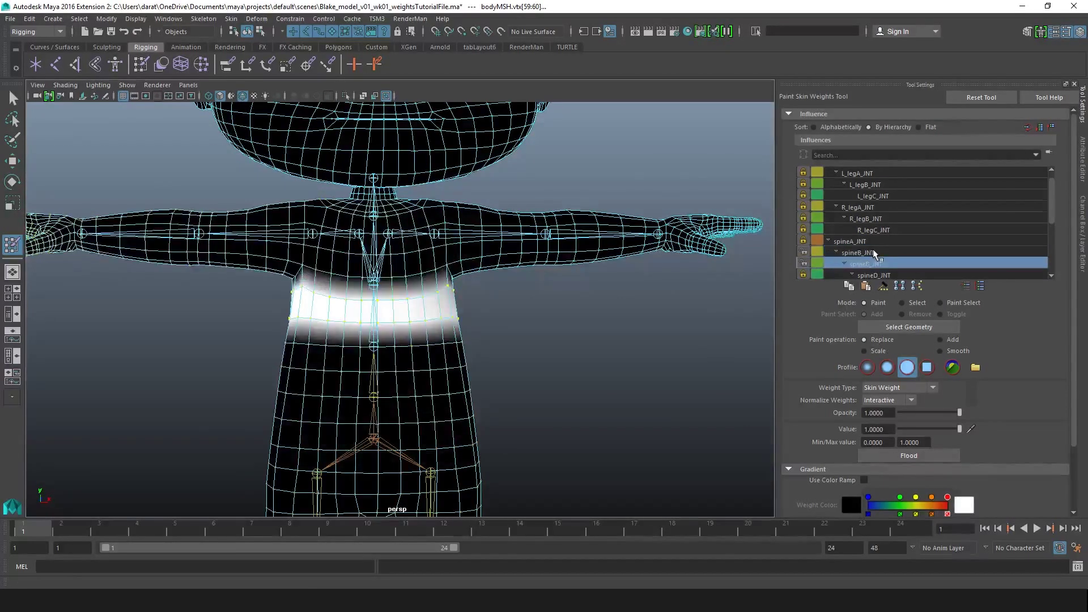
left_click(875, 254)
left_click(13, 101)
right_click_drag(423, 277, 475, 253)
key("y")
left_click_drag(526, 274, 520, 271, "alt")
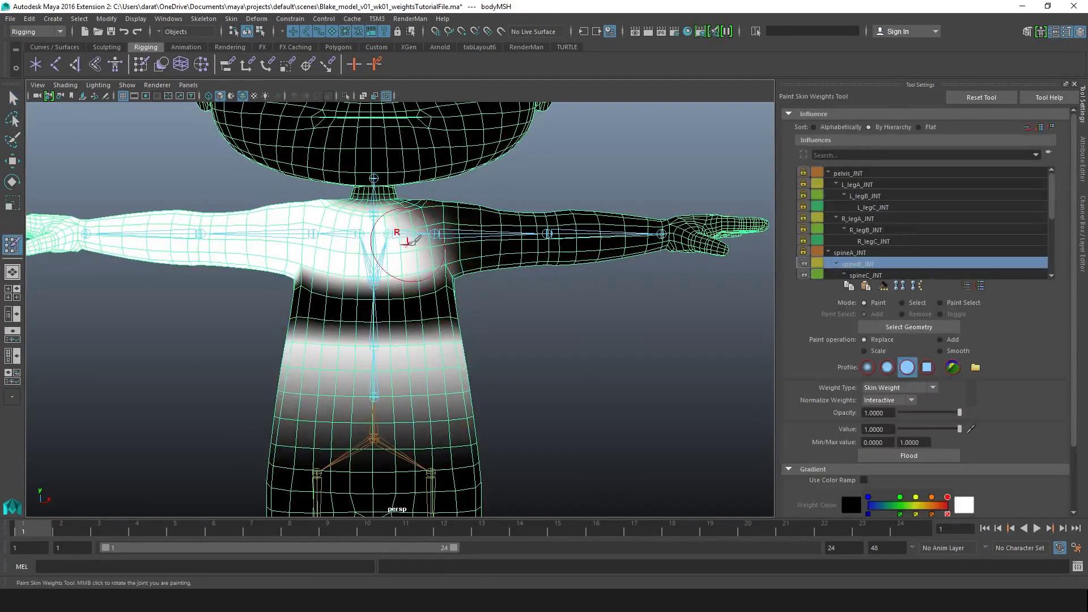
left_click_drag(405, 241, 429, 266)
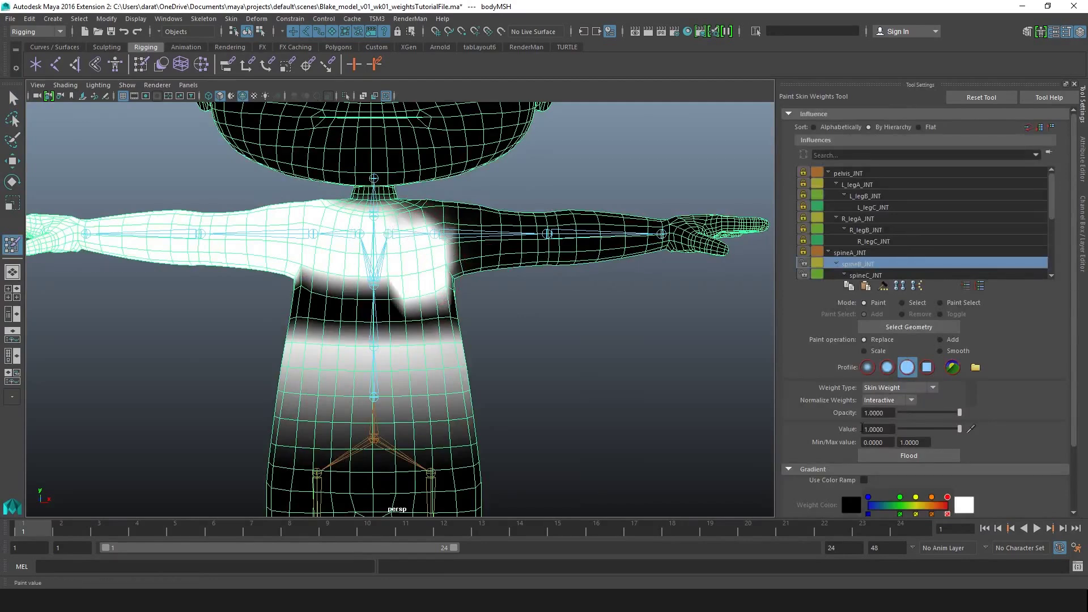
mouse_move(425, 279)
left_mouse_down()
mouse_move(392, 271)
mouse_move(374, 201)
mouse_move(266, 243)
mouse_move(351, 249)
mouse_move(486, 185)
mouse_move(295, 215)
left_mouse_up()
- Mirror the body mesh's skin weights to the other side and display the spineC_JNT influence
left_click(236, 20)
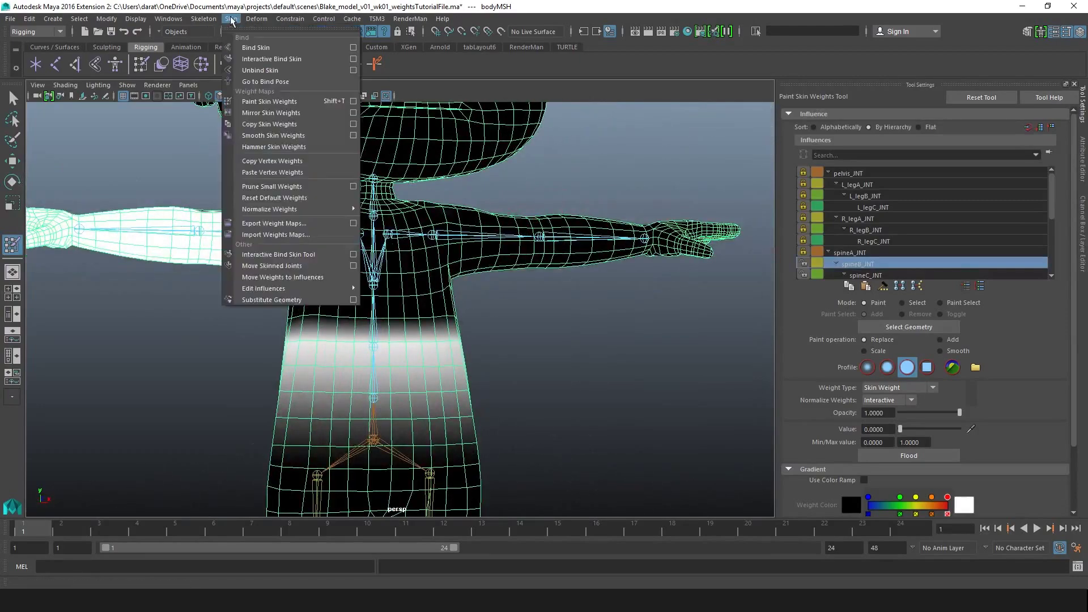
left_click(284, 113)
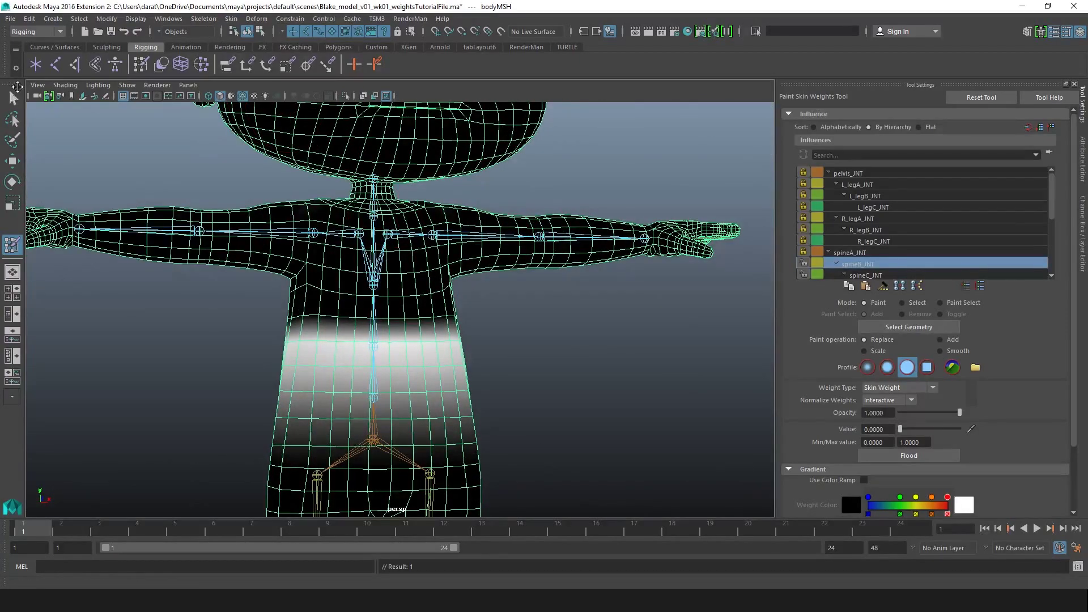
scroll(885, 266, "down", 1)
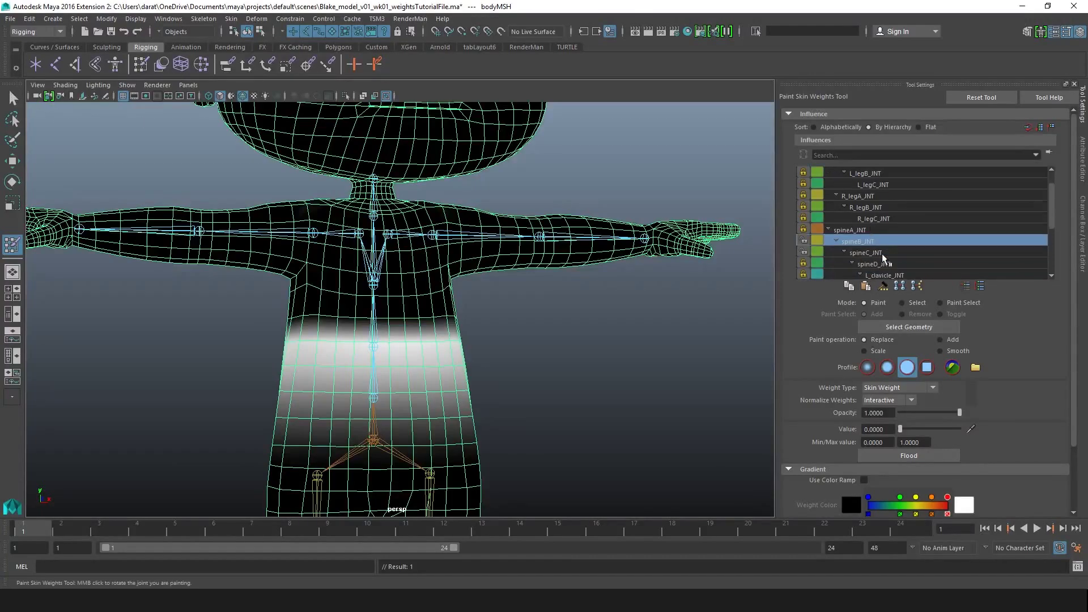
left_click(883, 253)
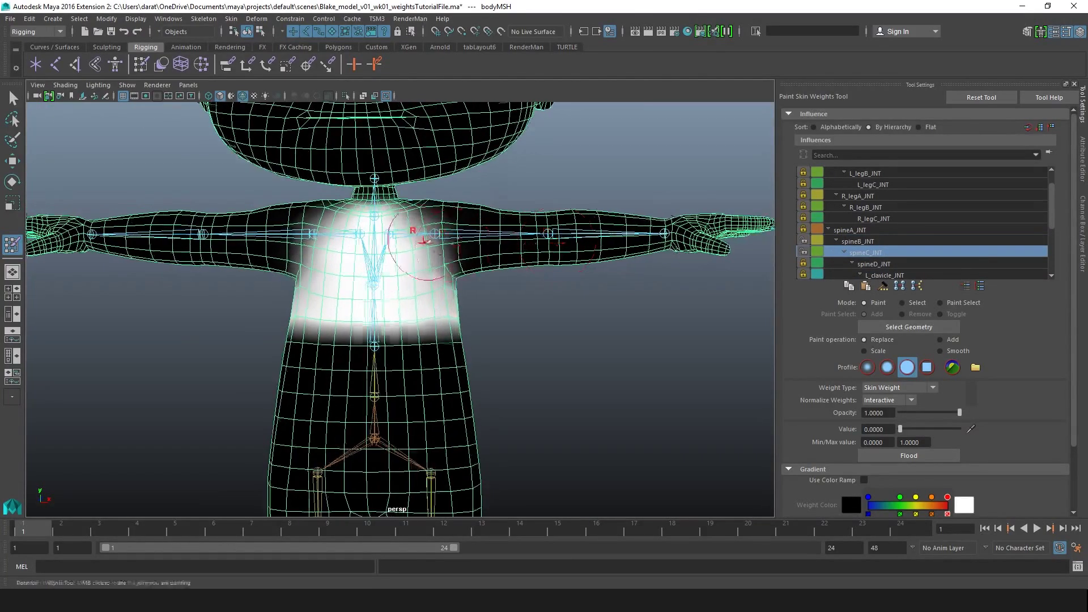
- Rotate spineC_JNT sideways to test how the upper torso bends
scroll(425, 230, "up", 2)
left_click(9, 101)
left_click_drag(338, 307, 387, 326)
scroll(399, 283, "down", 3)
mouse_move(400, 269)
left_mouse_down("alt")
mouse_move(409, 291)
mouse_move(420, 279)
mouse_move(442, 282)
left_mouse_up("alt")
key("e")
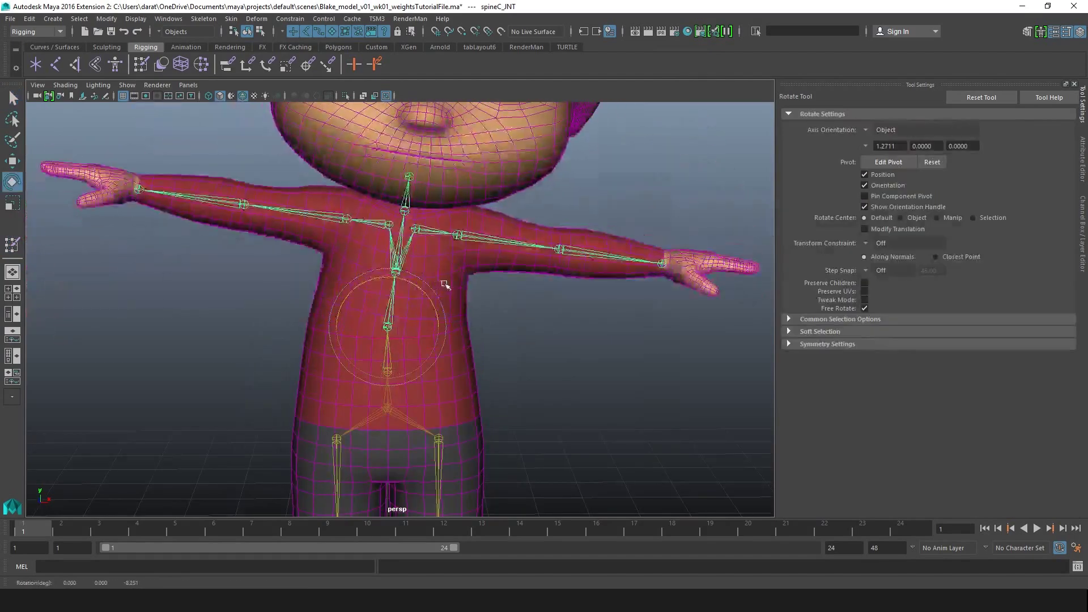
- Select the torso vertex rings around spineC_JNT and flood the spineC_JNT weights with Smooth
middle_click_drag(380, 286, 365, 260, "alt")
key("w")
left_click(479, 297)
right_click_drag(366, 260, 480, 266, "alt")
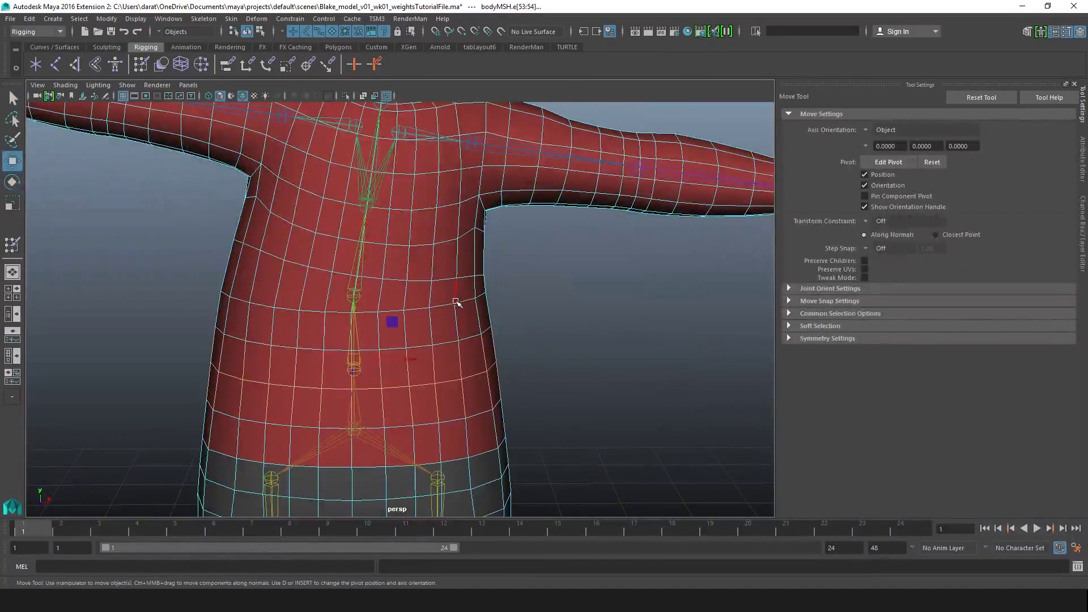
double_click(467, 300)
key("y")
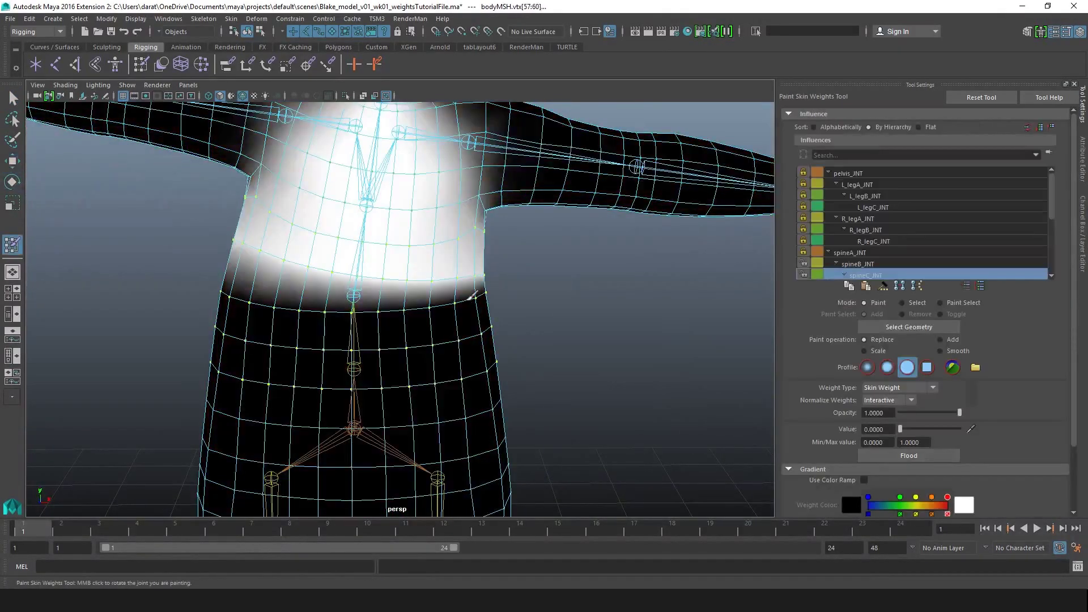
key("ctrl+1")
key("ctrl+1")
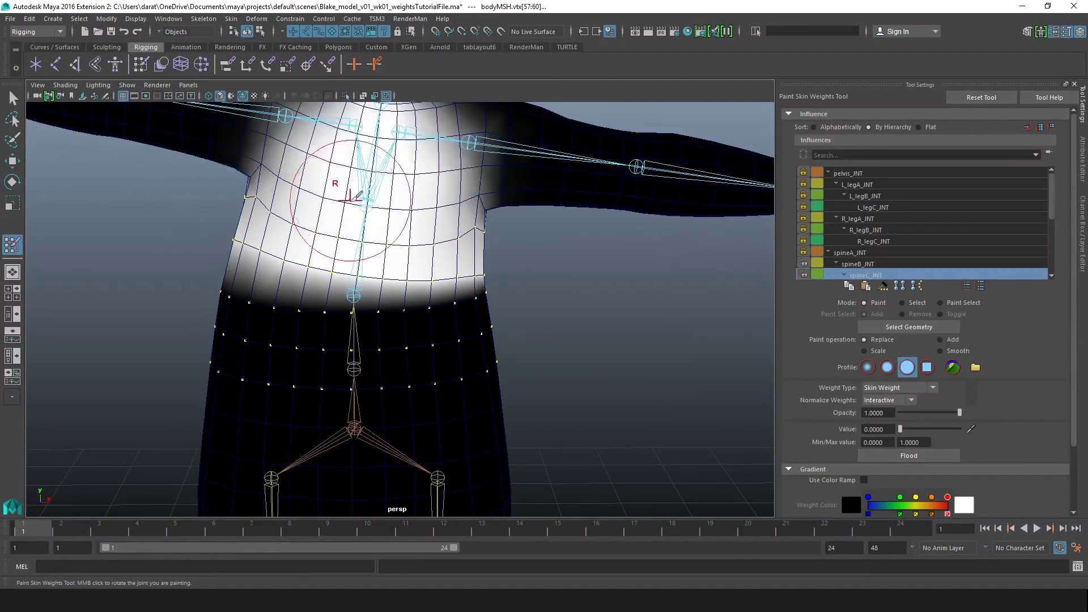
left_click(935, 455)
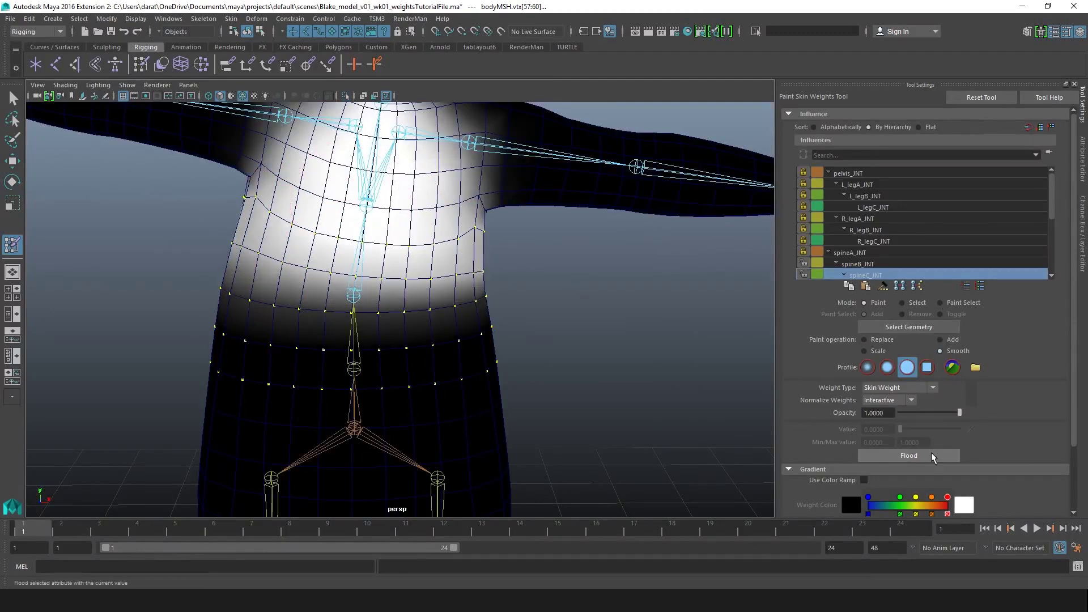
- Smooth the spineB_JNT weights on the same torso vertices by flooding them several times
left_click(859, 264)
left_click(909, 455)
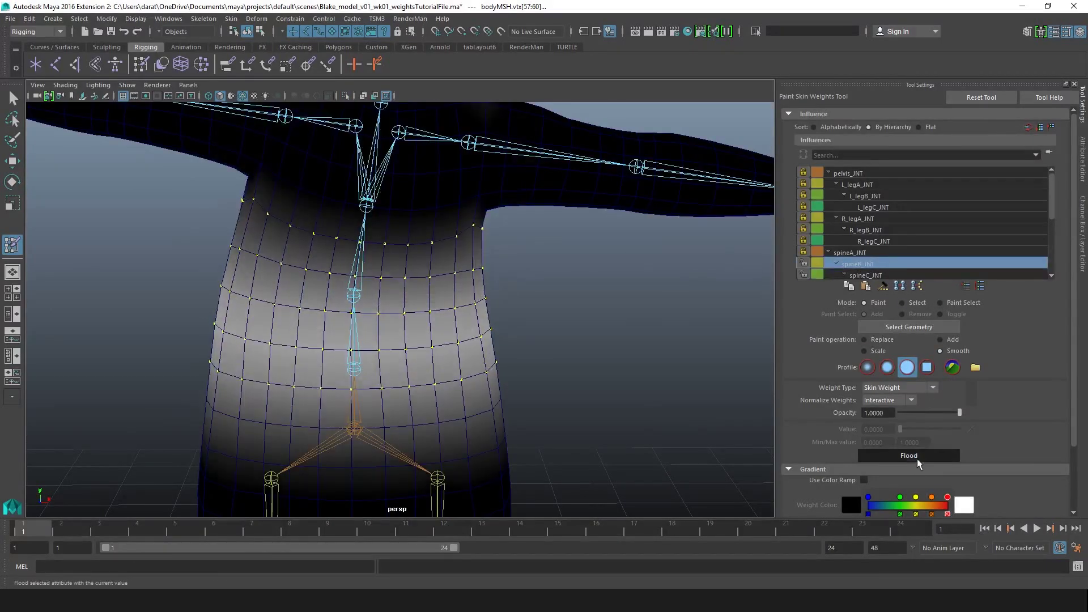
left_click(908, 455)
left_click(909, 455)
- Select spineC_JNT, reset its rotations to 0 and clear the selection
key("q")
left_click_drag(438, 284, 408, 264)
key("e")
scroll(439, 286, "down", 3)
key("w")
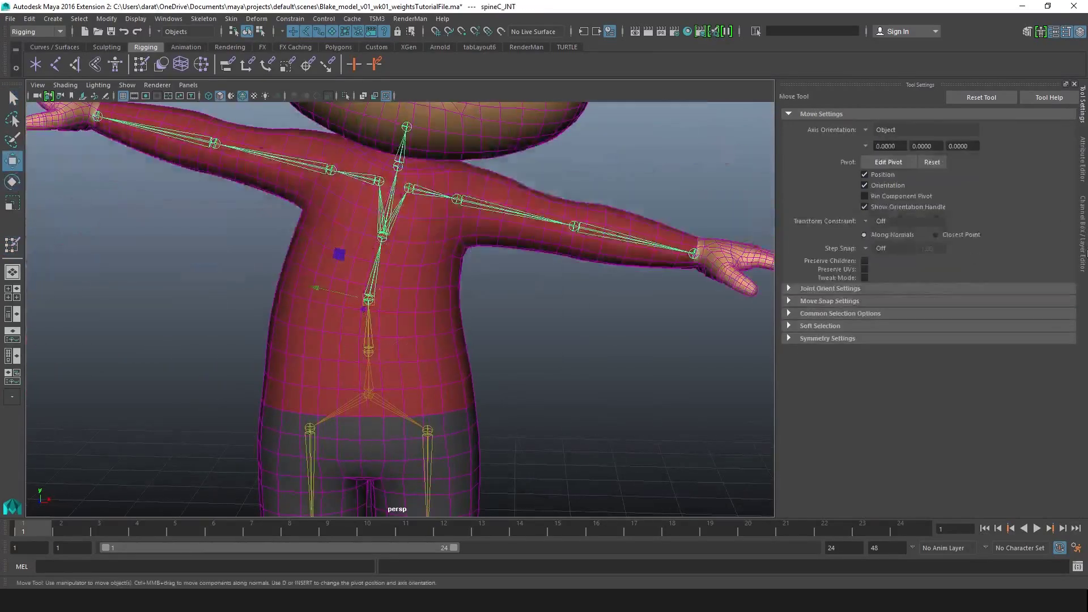
left_click(1083, 249)
type("0")
key("Return")
left_click(501, 291)
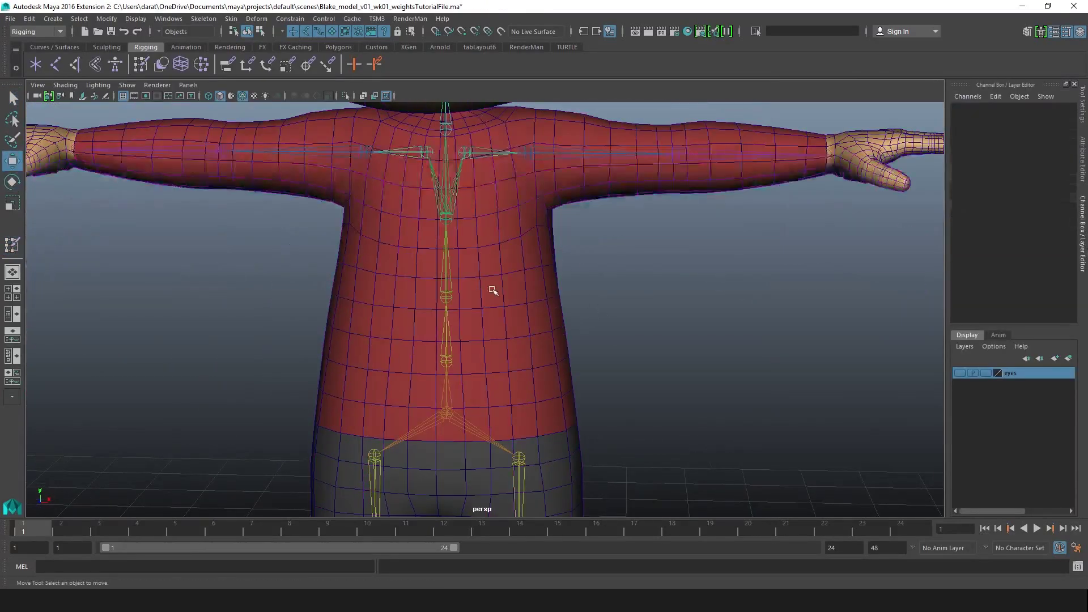
- Select spineA_JNT, spineB_JNT and spineC_JNT and rotate them together to test the spine's deformation
right_click_drag(495, 284, 428, 286, "alt")
left_click_drag(454, 366, 445, 372, "alt")
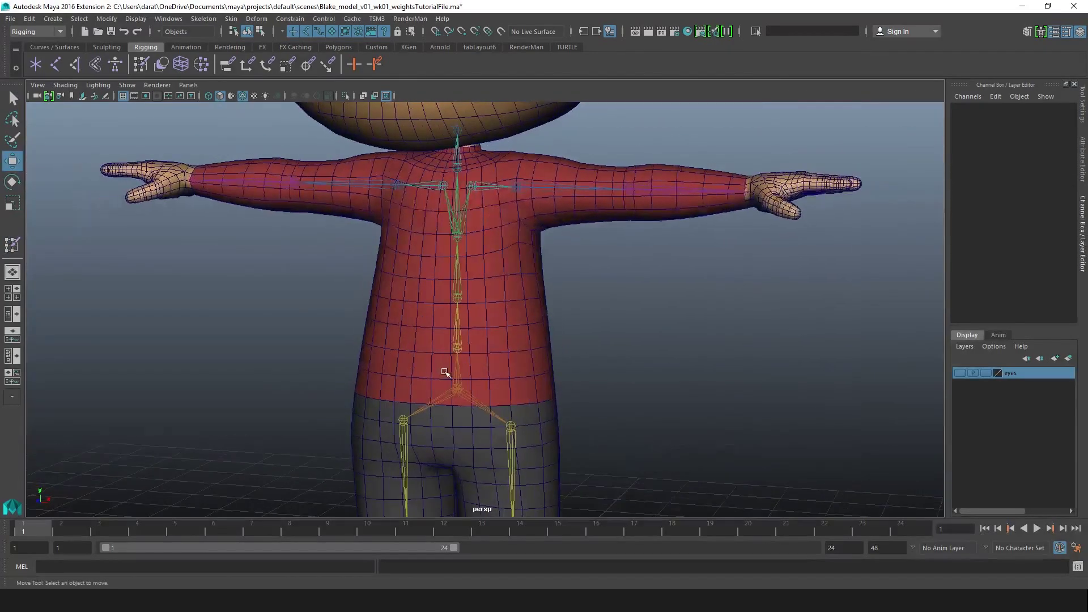
left_click(457, 372)
left_click_drag(377, 332, 405, 326, "alt")
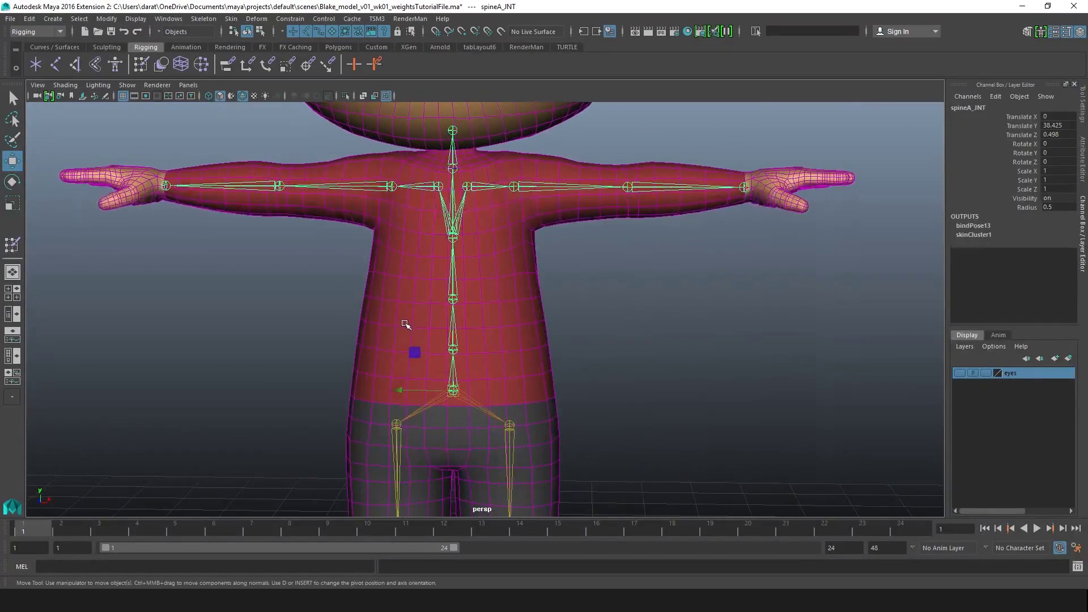
left_click_drag(498, 277, 448, 259, "alt")
key("e")
left_click_drag(572, 273, 520, 264, "alt")
mouse_move(587, 287)
left_mouse_down()
mouse_move(592, 295)
mouse_move(540, 265)
mouse_move(572, 295)
left_mouse_up()
left_click_drag(514, 271, 717, 306, "alt")
- Reset the rotations of the three selected spine joints to 0 and clear the selection
key("w")
type("0")
key("Return")
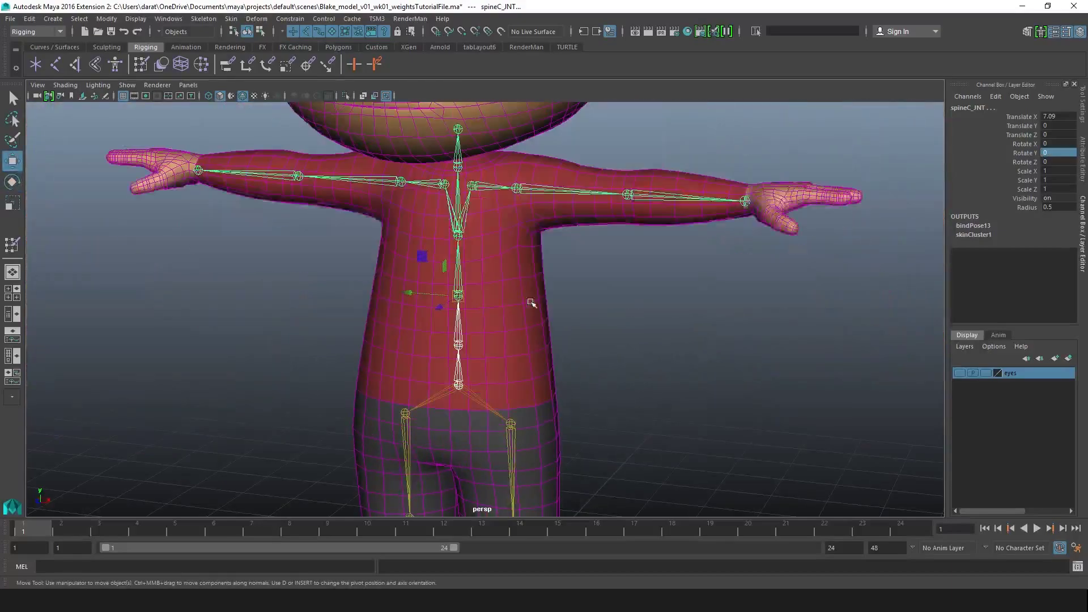
left_click(610, 325)
- Select spineD_JNT in the upper chest and examine the mesh around it
middle_click_drag(508, 250, 486, 281, "alt")
scroll(486, 282, "up", 4)
left_click(450, 325)
left_click(552, 324)
left_click(450, 325)
scroll(428, 303, "down", 4)
scroll(539, 321, "up", 3)
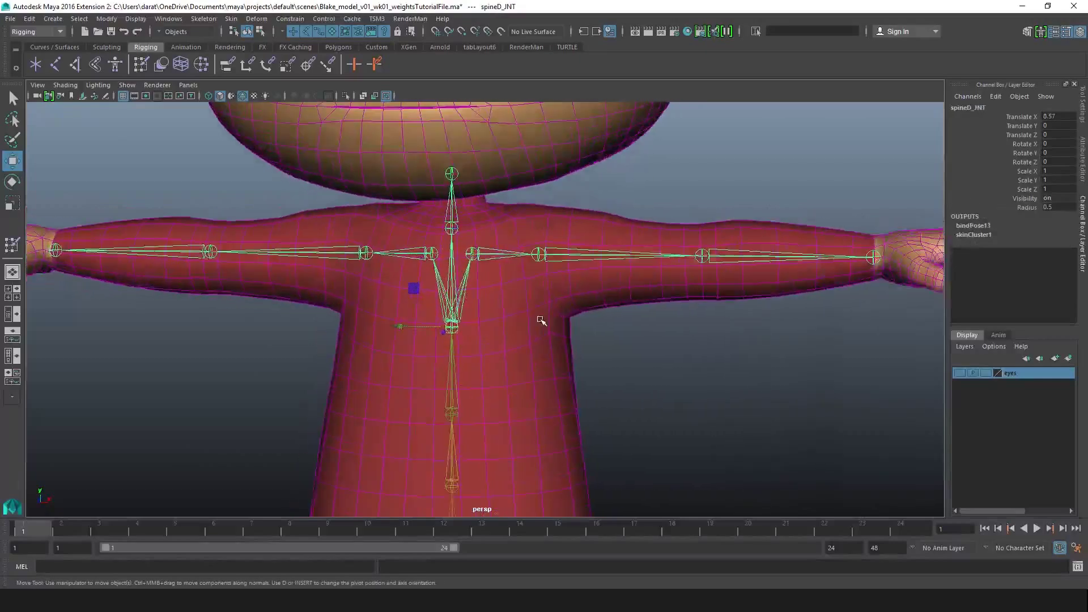
- Open the Paint Skin Weights settings for bodyMSH, lock spineB_JNT, unlock spineD_JNT and make spineC_JNT the active influence
left_click(539, 319)
key("y")
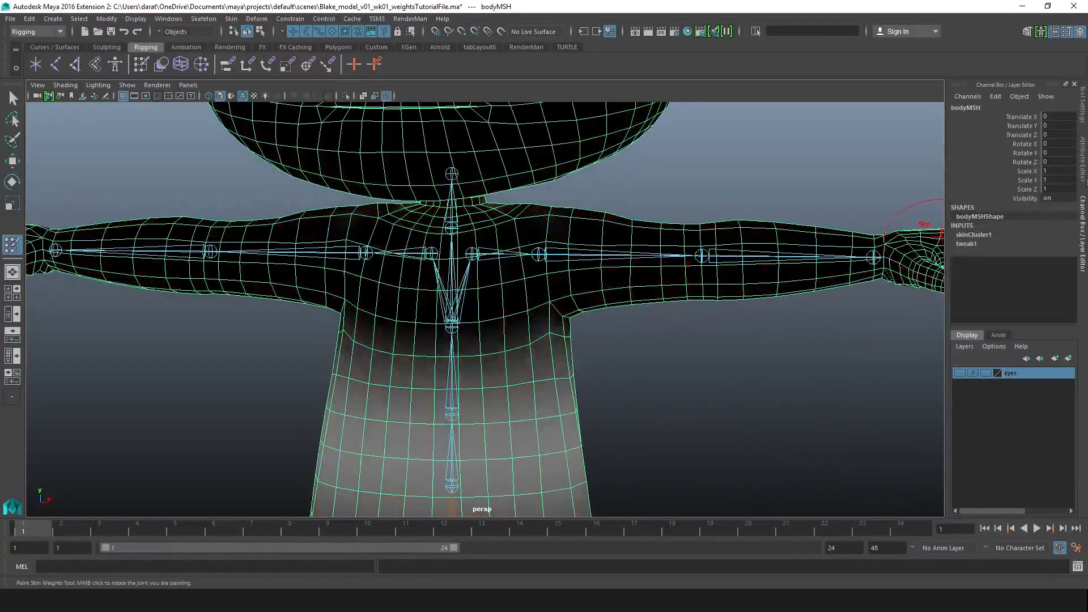
left_click(1082, 108)
scroll(871, 250, "down", 1)
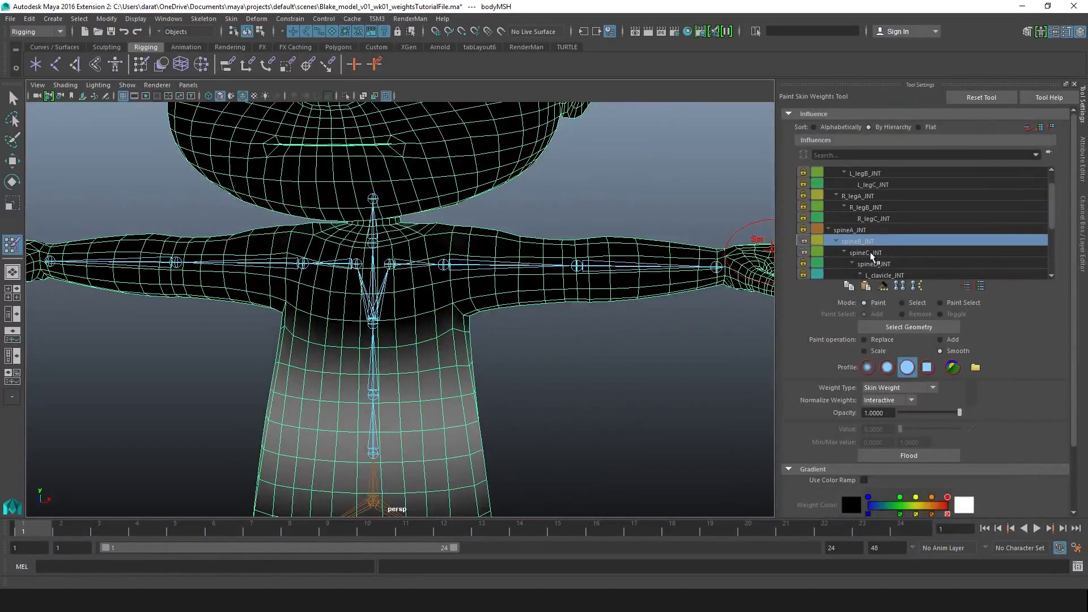
right_click(869, 249)
left_click(895, 245)
left_click(879, 254)
left_click(881, 264)
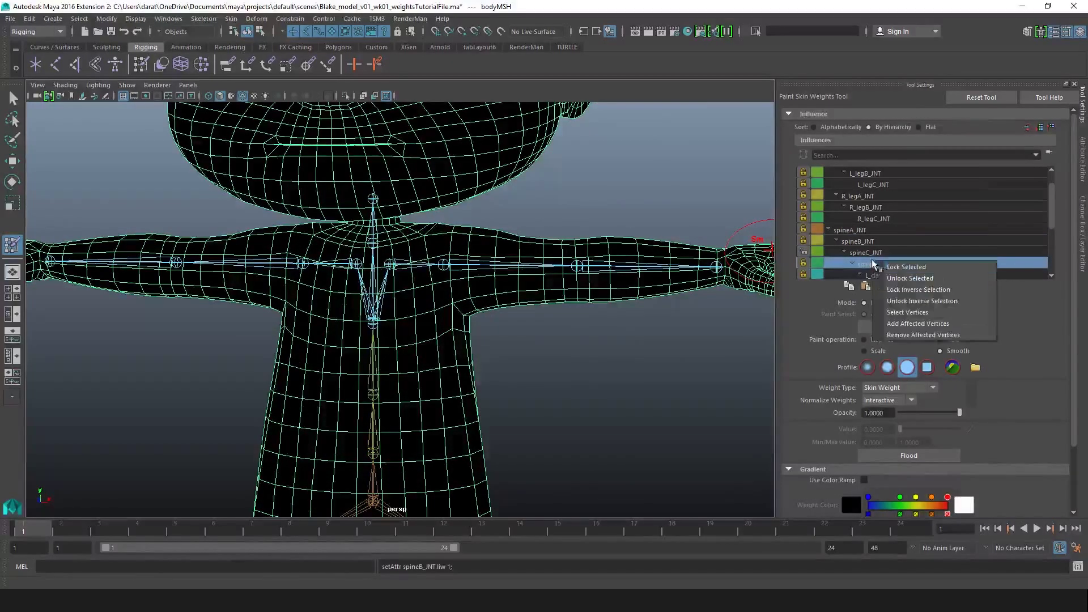
left_click(876, 253)
- Paint out spineC_JNT's weights across the upper chest and shoulders using Replace with value 0
left_click(882, 339)
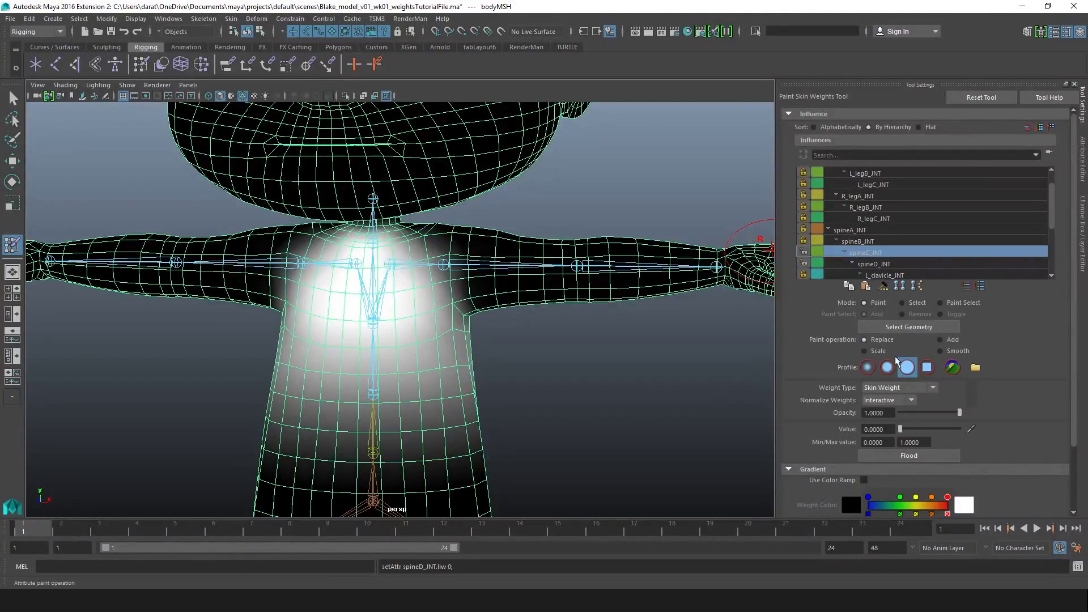
scroll(316, 279, "up", 3)
scroll(380, 239, "down", 1)
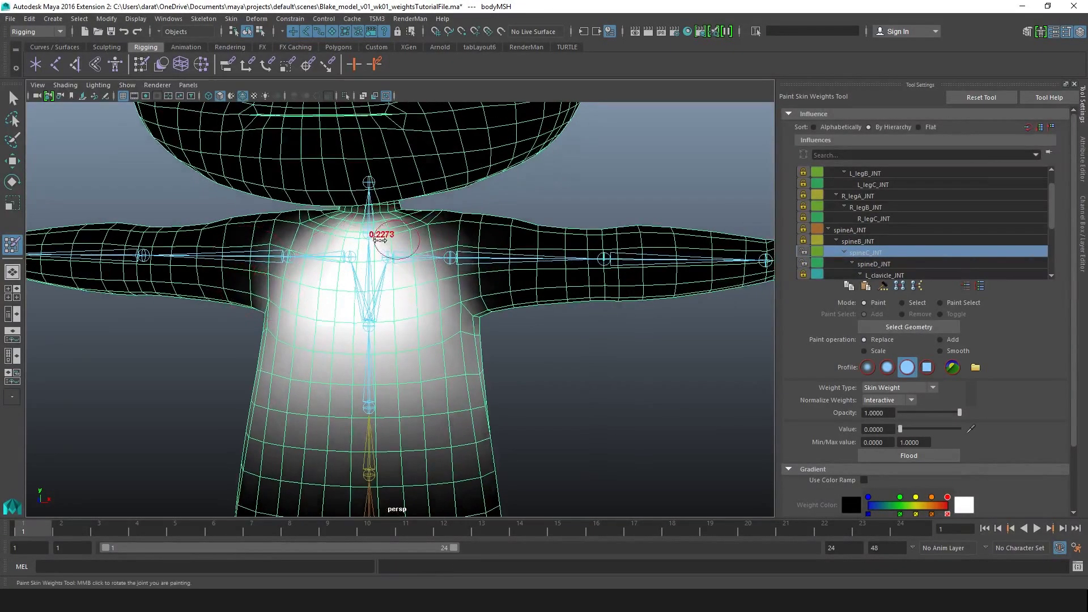
left_click_drag(380, 240, 374, 241)
mouse_move(374, 258)
left_mouse_down("alt")
mouse_move(437, 228)
mouse_move(439, 272)
mouse_move(415, 281)
mouse_move(290, 279)
mouse_move(425, 266)
mouse_move(463, 276)
mouse_move(465, 249)
mouse_move(448, 221)
mouse_move(623, 266)
left_mouse_up("alt")
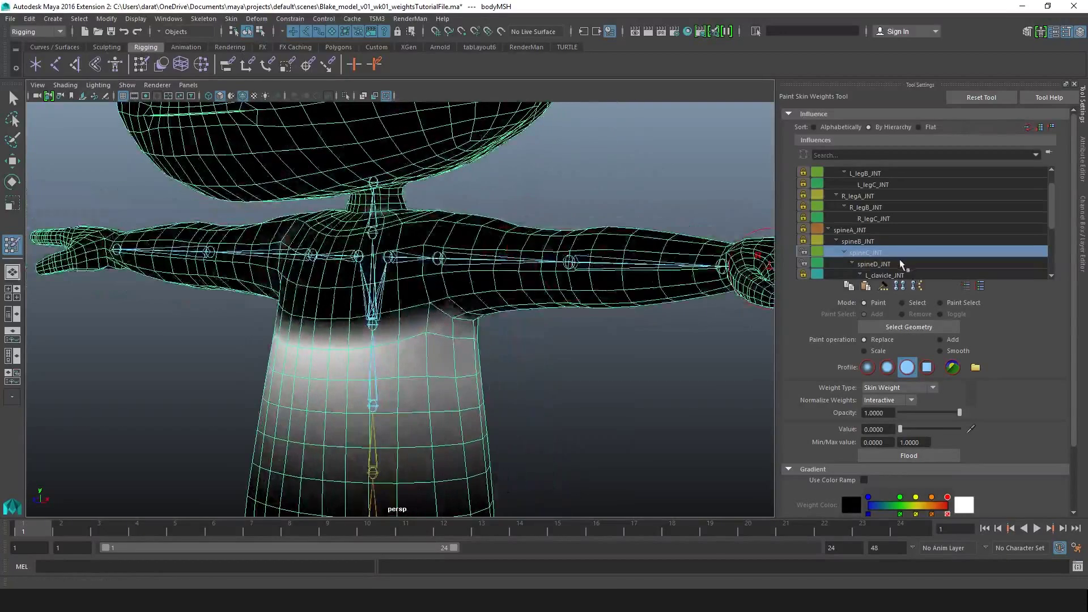
- Flood spineD_JNT's weights with the Smooth operation, and make spineC_JNT the active influence
left_click(901, 264)
left_click(954, 352)
left_click(919, 454)
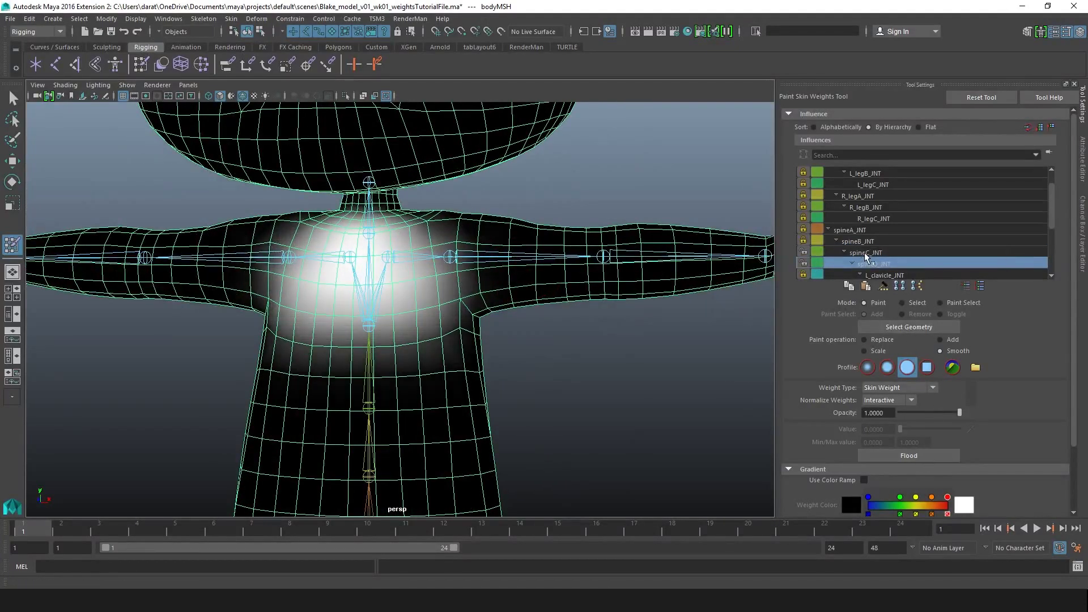
left_click(865, 252)
- Select spineD_JNT, move and rotate it to test the chest's deformation, undo the changes and clear the selection
key("q")
scroll(461, 313, "down", 4)
key("w")
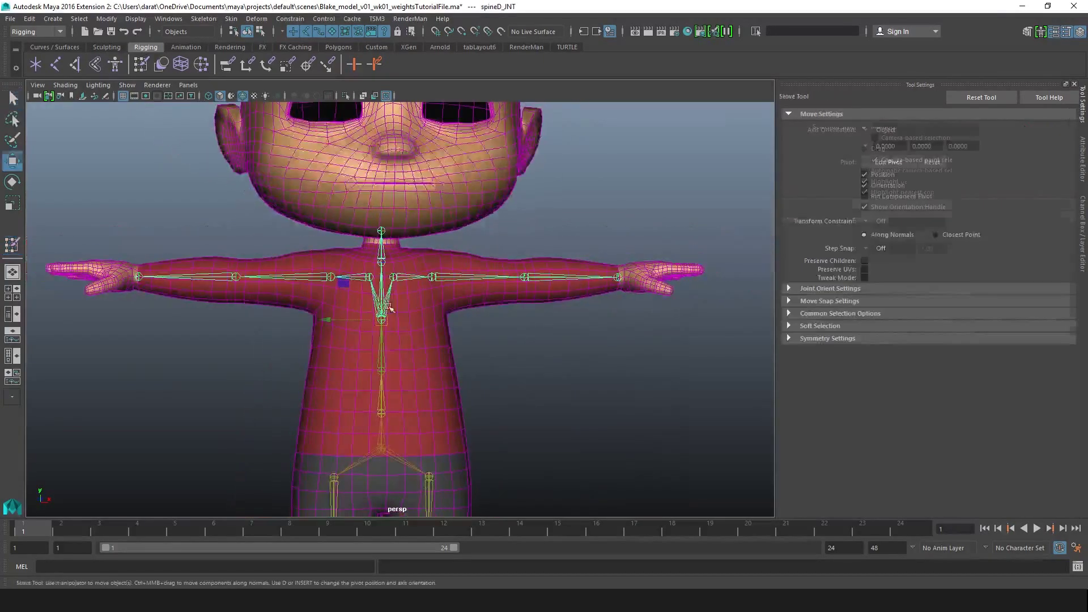
left_click_drag(385, 313, 418, 302)
key("ctrl+z")
key("e")
key("ctrl+z")
key("w")
left_click(503, 350)
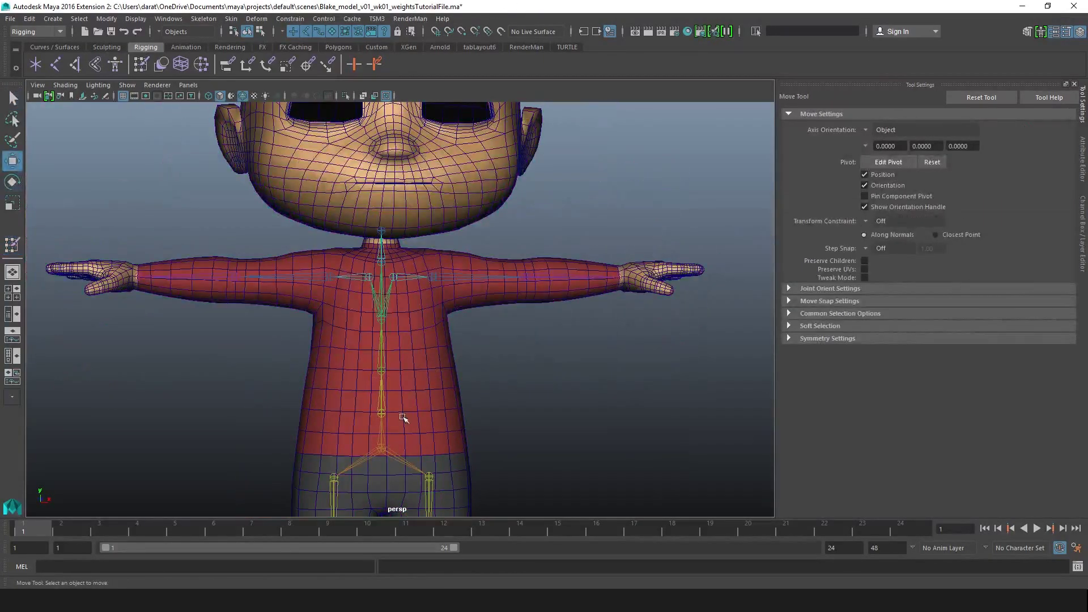
- Select the spine joints together, rotate them to test the torso's bend, undo the rotation and clear the selection
left_click(413, 441)
mouse_move(344, 303)
left_mouse_down("shift")
mouse_move(403, 331)
mouse_move(391, 340)
mouse_move(356, 306)
left_mouse_up("shift")
key("e")
key("ctrl+z")
left_click(558, 364)
- Select head_JNT and rotate it to test how the head and neck deform
scroll(355, 268, "up", 4)
middle_click_drag(354, 268, 476, 326, "alt")
left_click_drag(476, 326, 391, 297, "alt")
left_click(359, 283)
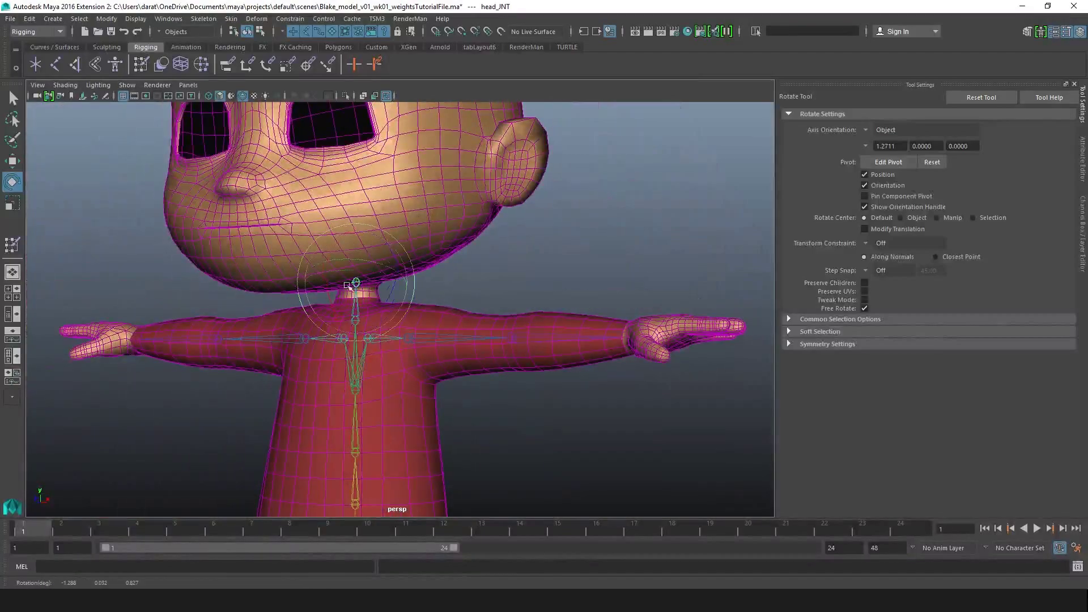
key("w")
- Select the rings of faces on the underside of the head around the top of the neck on bodyMSH
left_click_drag(323, 274, 421, 250, "alt")
left_click(426, 247)
scroll(434, 238, "up", 3)
right_click_drag(422, 223, 422, 255)
scroll(421, 308, "down", 2)
scroll(462, 324, "up", 6)
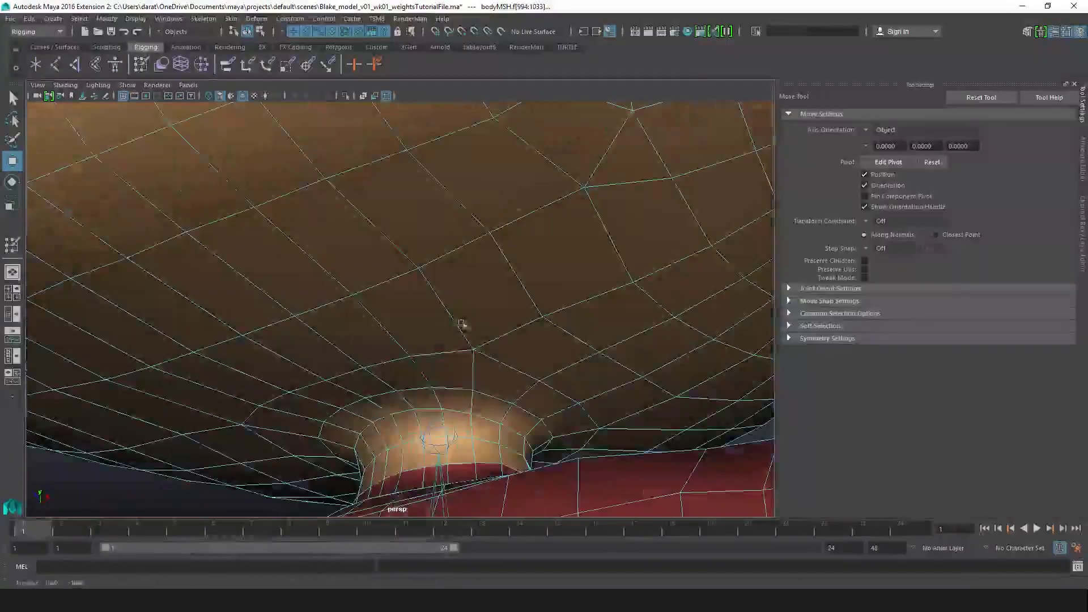
left_click(456, 377)
double_click(400, 375)
- Switch to wireframe display and convert the face selection under the head to vertices
scroll(400, 375, "down", 6)
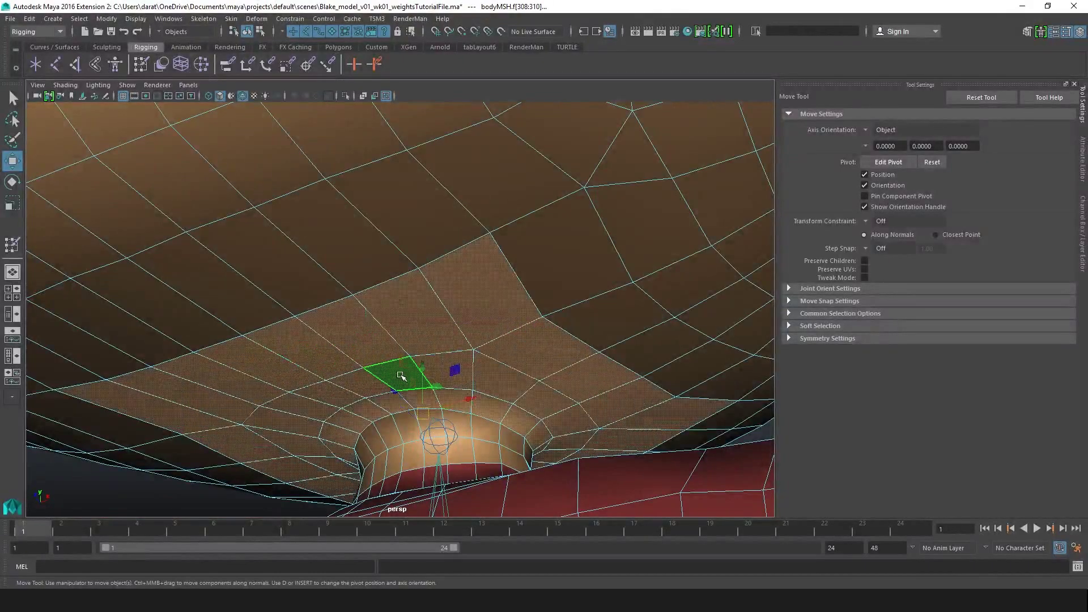
scroll(538, 294, "down", 4)
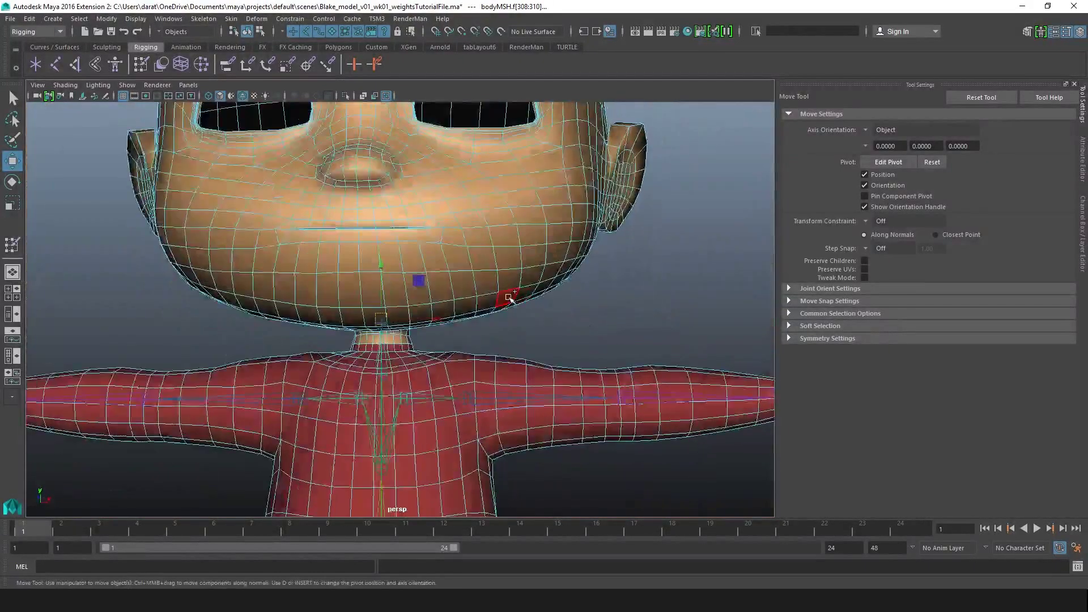
key("4")
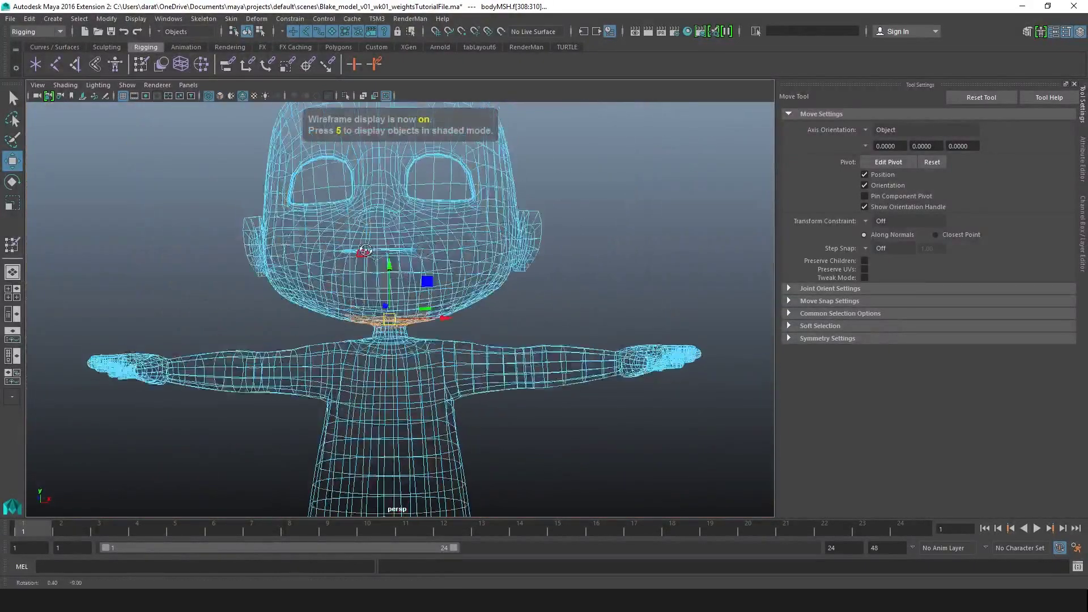
right_click_drag(372, 308, 317, 306, "ctrl")
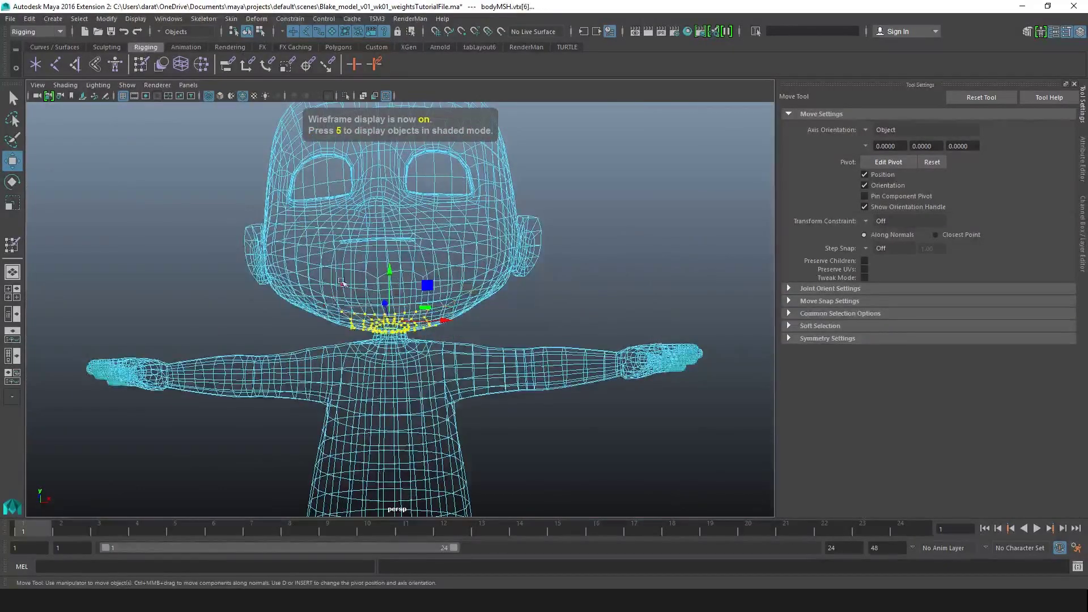
- Add the remaining vertices of the head down to the jaw to the vertex selection
left_click_drag(317, 306, 194, 208, "alt")
left_click_drag(268, 202, 167, 170, "alt")
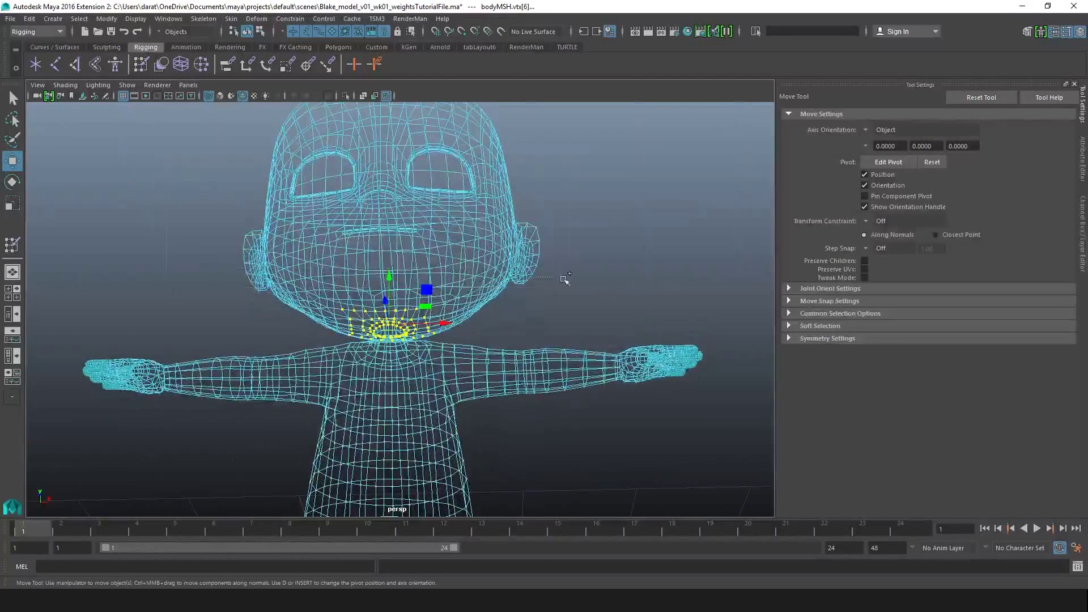
middle_click_drag(503, 244, 502, 300, "alt")
right_click_drag(502, 300, 295, 193, "alt")
left_click_drag(277, 169, 283, 179, "alt")
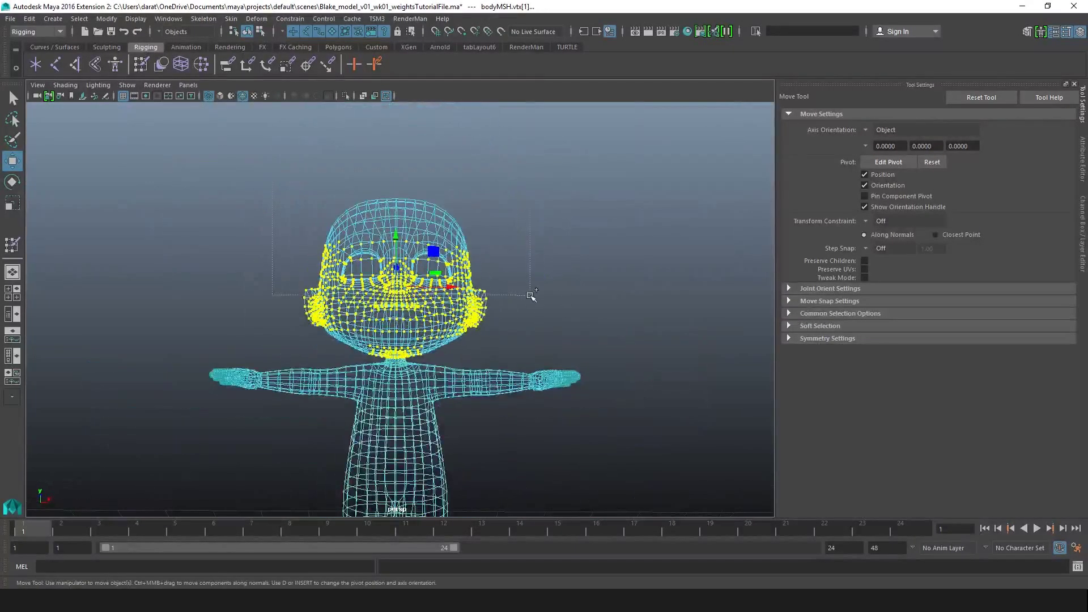
left_click_drag(530, 296, 531, 296, "ctrl+shift")
middle_click_drag(497, 343, 498, 306, "alt")
right_click_drag(498, 306, 563, 316, "alt")
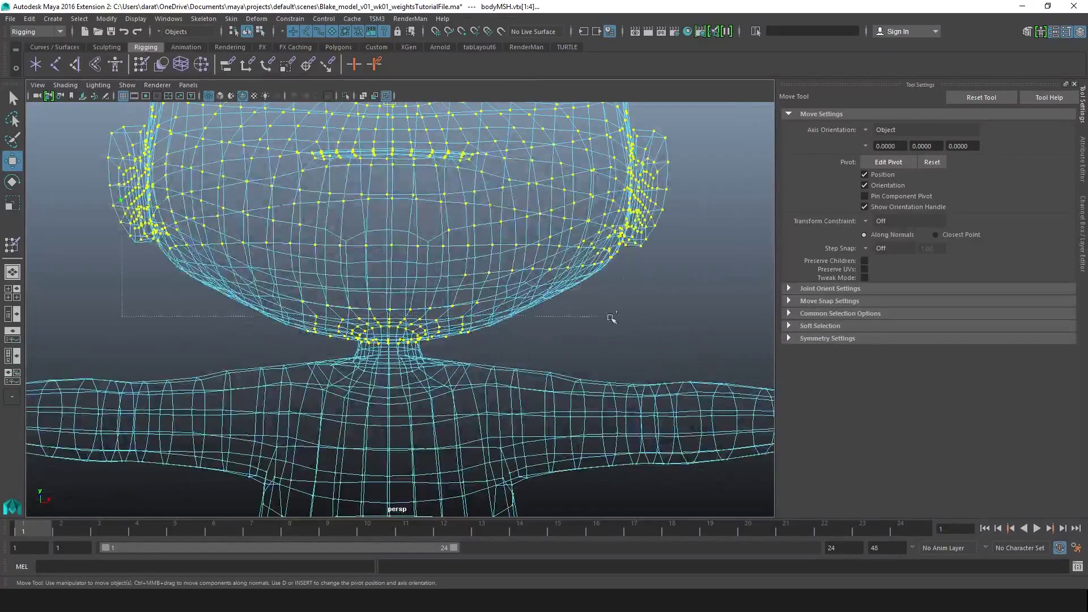
left_click_drag(647, 327, 647, 327, "ctrl+shift")
- Return to shaded display and activate the Paint Skin Weights tool on the selected head vertices
mouse_move(647, 328)
left_mouse_down("alt")
mouse_move(390, 293)
mouse_move(486, 205)
left_mouse_up("alt")
key("5")
key("7")
left_click_drag(635, 295, 339, 254, "alt")
key("y")
key("5")
scroll(375, 243, "down", 2)
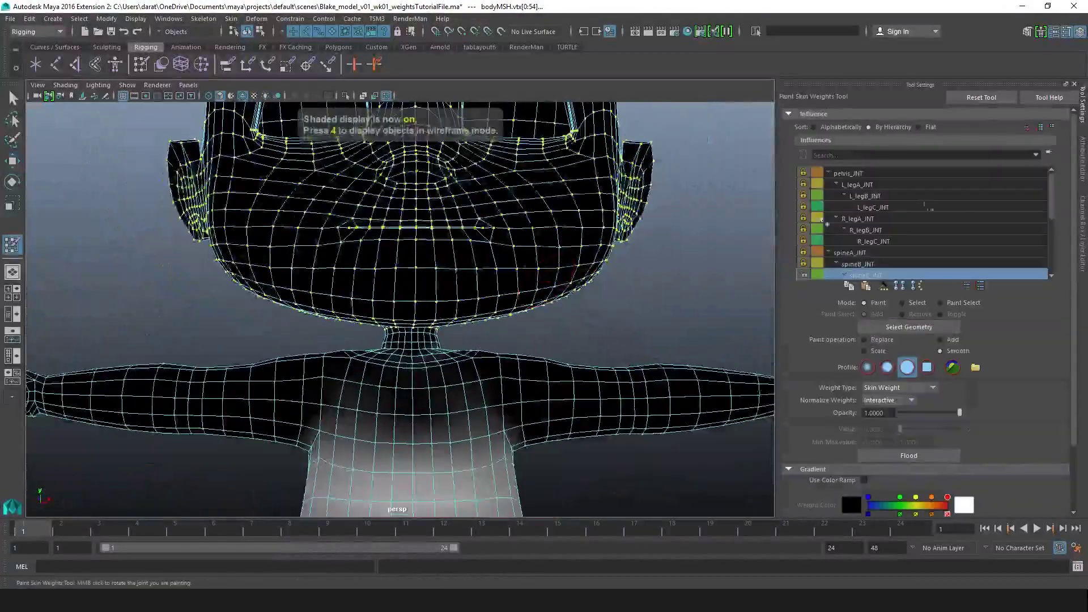
- Lock the spineC_JNT influence and unlock neck_JNT and head_JNT
scroll(907, 200, "down", 1)
right_click(882, 253)
left_click(901, 253)
scroll(899, 244, "down", 3)
left_click(899, 274)
right_click(896, 275)
left_click(907, 280)
right_click(912, 270)
left_click(931, 282)
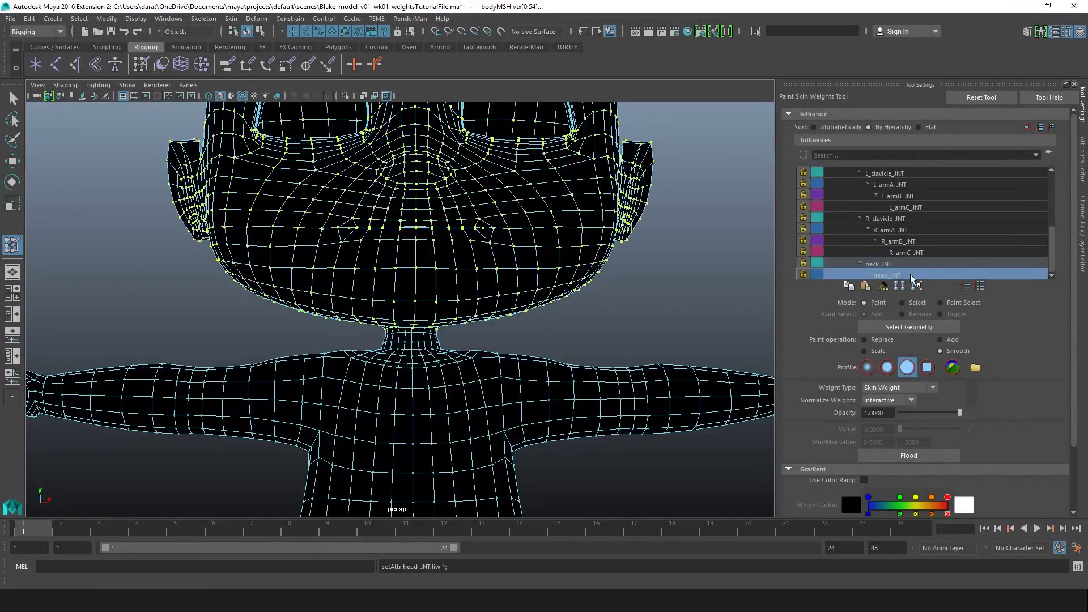
right_click(910, 274)
left_click(957, 292)
- Flood neck_JNT's weights on the selected head vertices with Replace at value 0, then make head_JNT the active influence
left_click(897, 262)
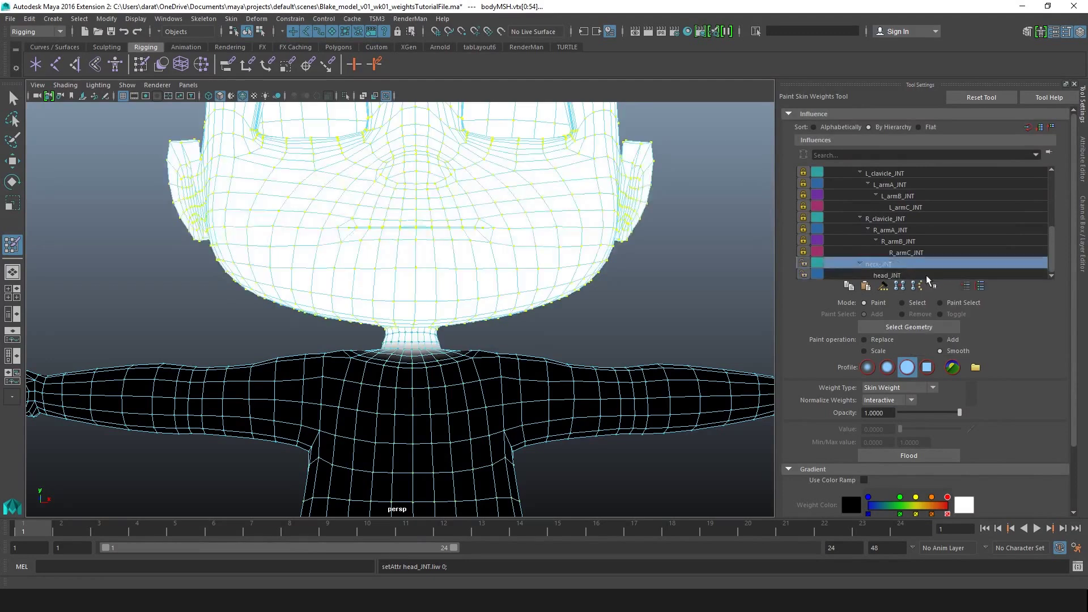
left_click_drag(597, 300, 505, 286, "alt")
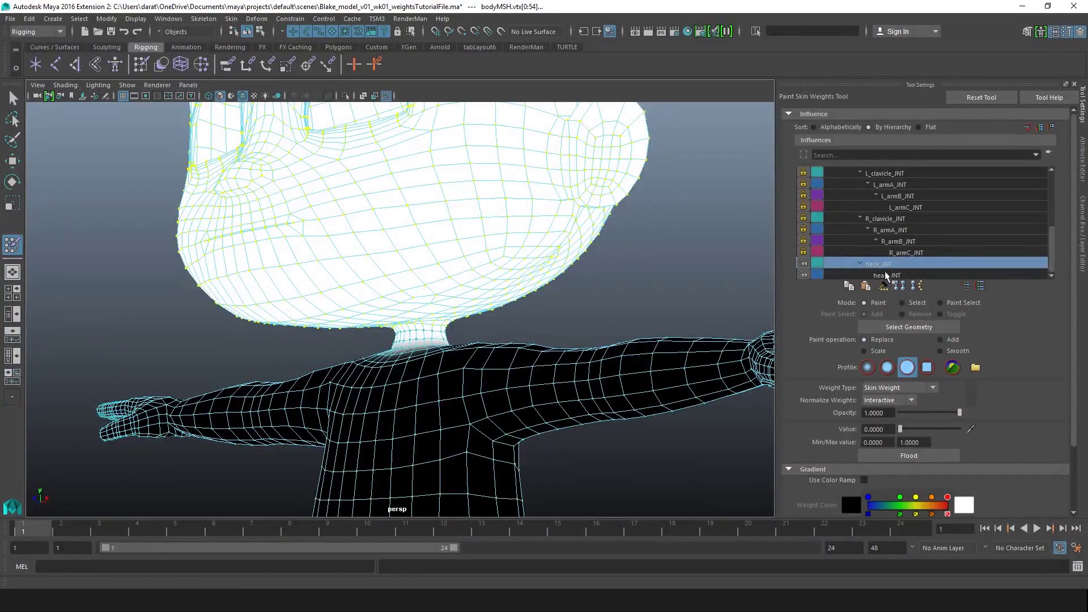
left_click(928, 454)
left_click(895, 276)
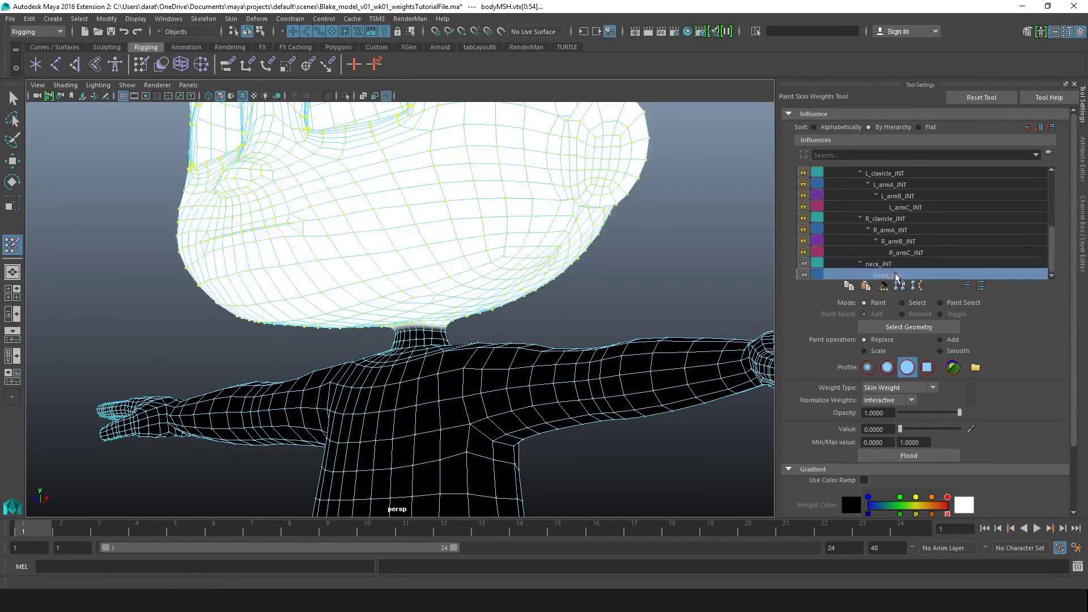
- Select head_JNT and tilt the head to expose the deformation where it meets the neck
left_click(13, 99)
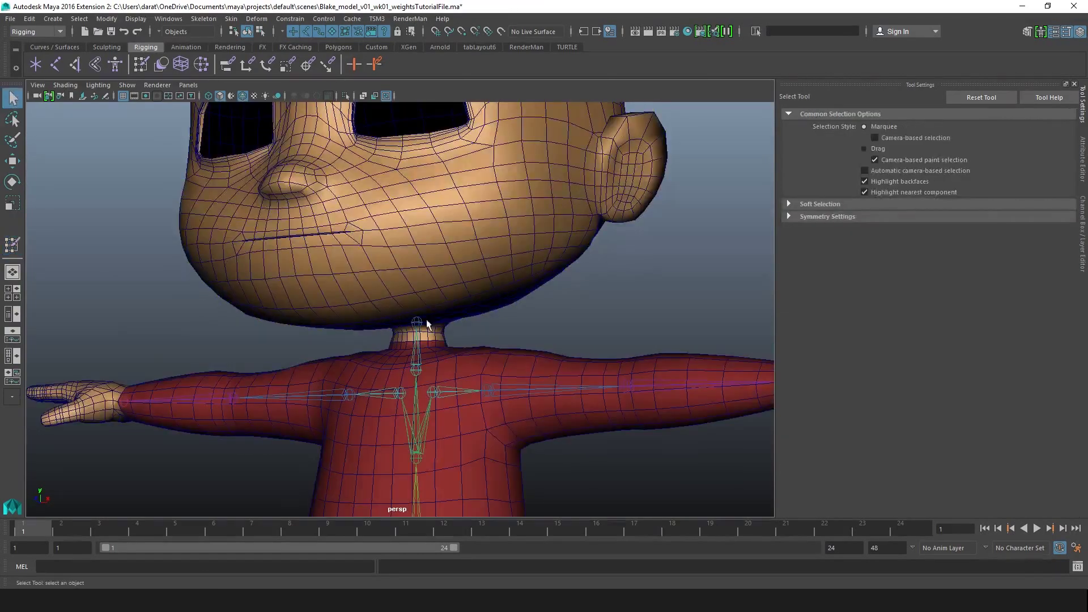
left_click(419, 321)
key("e")
left_click_drag(428, 342, 430, 305)
- Select the vertex rings at the top of the neck and flood head_JNT's weights there repeatedly with Smooth
scroll(512, 316, "up", 10)
key("w")
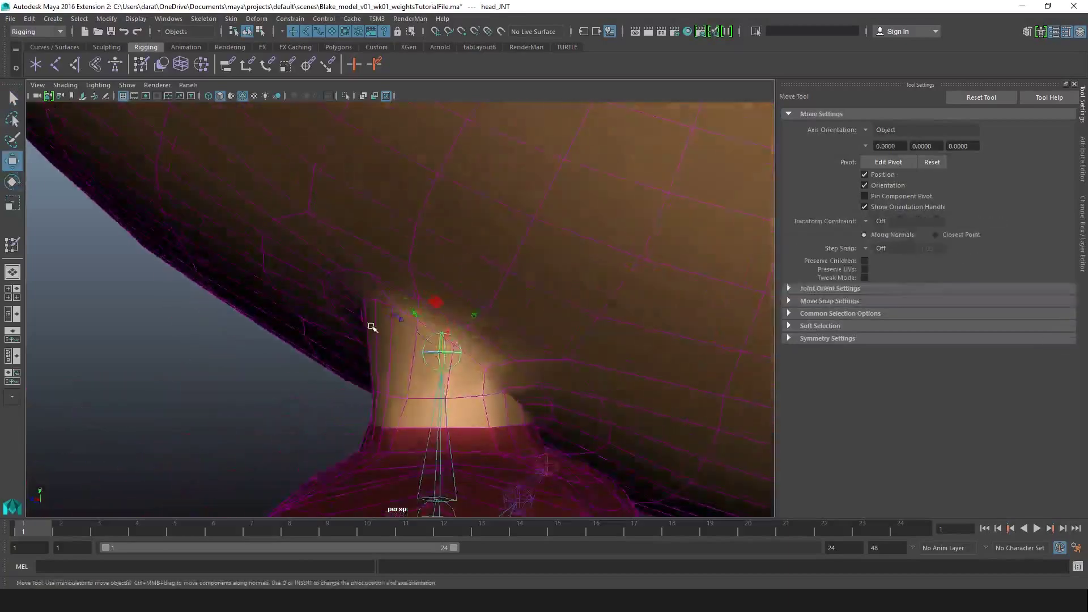
left_click(371, 325)
right_click_drag(371, 300, 371, 267)
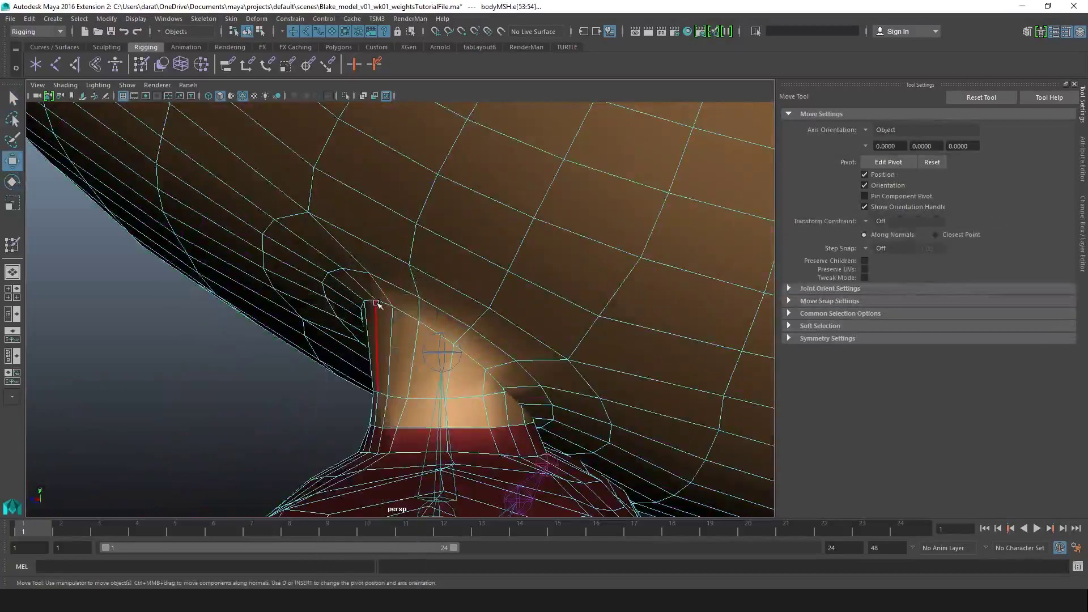
key("y")
left_click(929, 451)
left_click(929, 451)
left_click(929, 451)
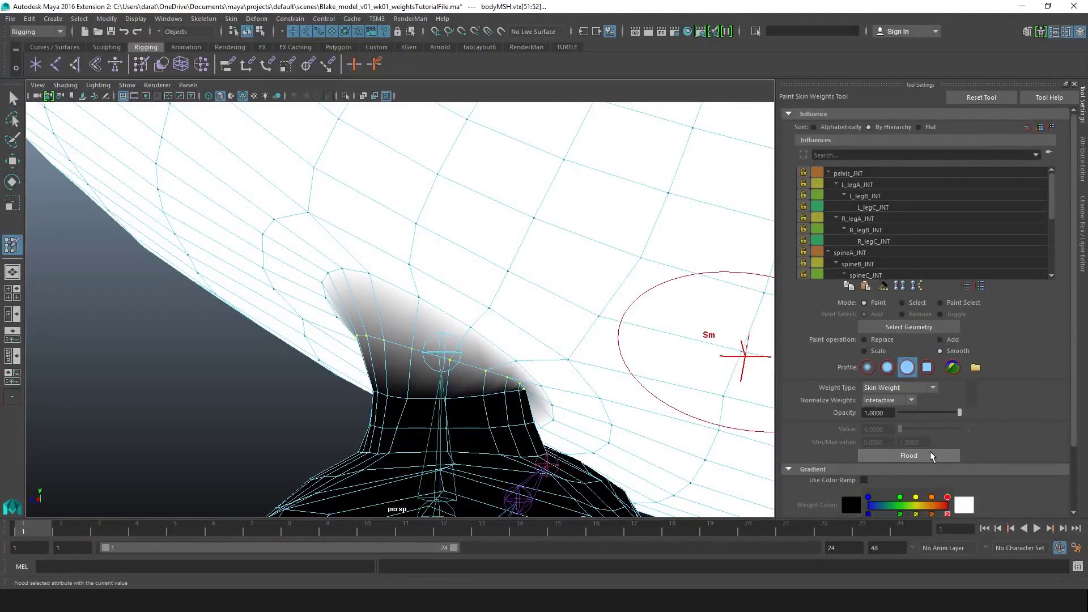
left_click(929, 450)
left_click(929, 450)
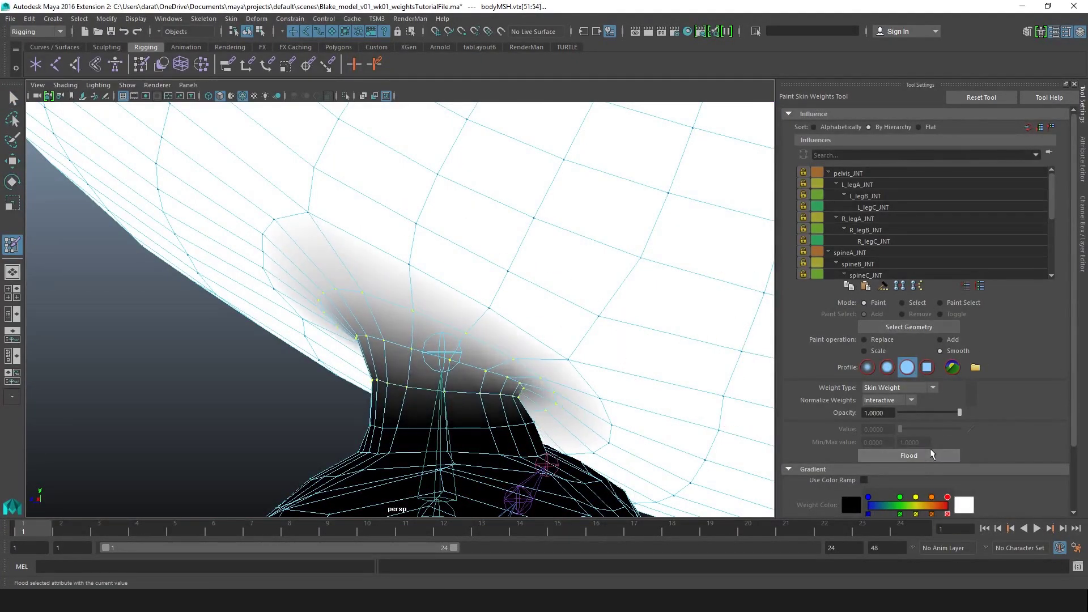
- Select head_JNT and reset its X, Y and Z rotations to 0
key("q")
left_click(446, 351)
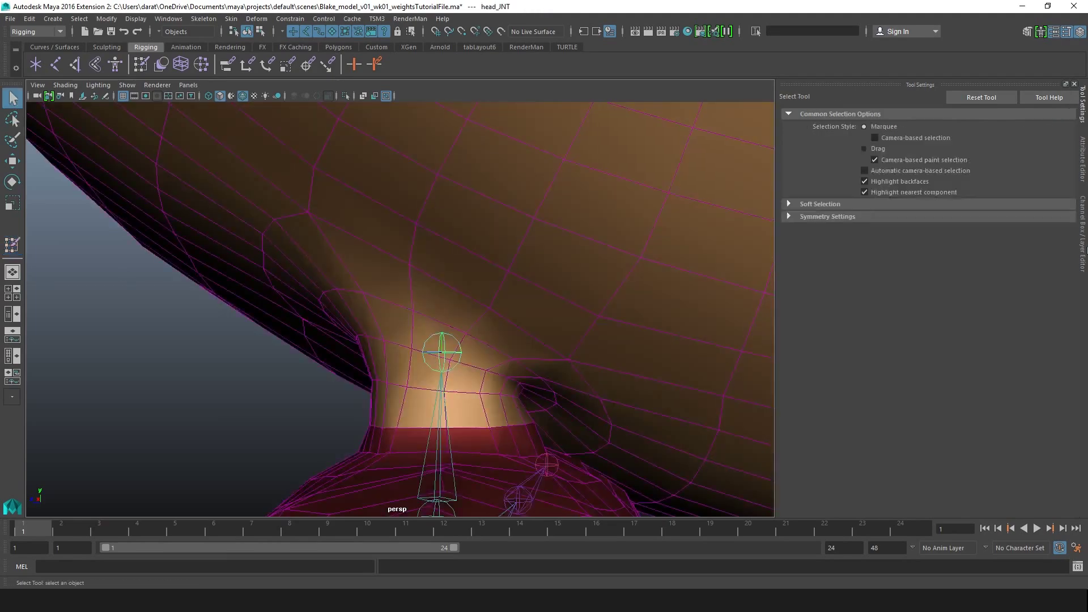
left_click(1083, 226)
type("0")
key("Return")
- Move and rotate head_JNT to test the smoothed neck, undo the changes and return its rotations to 0
scroll(535, 292, "down", 10)
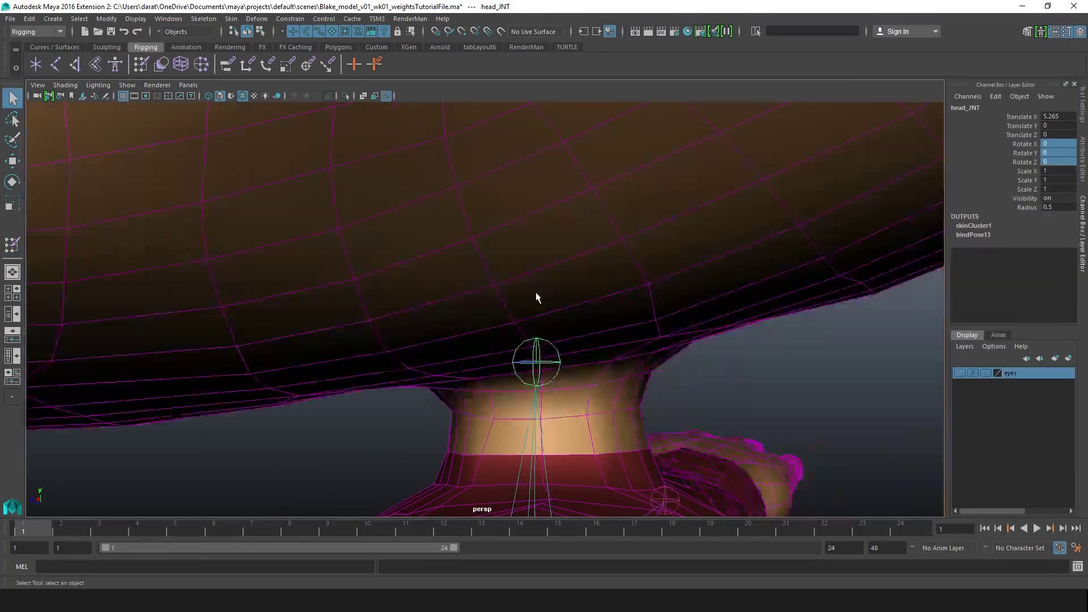
key("w")
left_click_drag(497, 280, 510, 301, "alt")
left_click_drag(497, 260, 494, 156)
scroll(476, 245, "down", 6)
left_click_drag(476, 246, 452, 248, "alt")
key("ctrl+z")
key("e")
left_click_drag(452, 329, 478, 294)
key("ctrl+z")
left_click_drag(371, 299, 477, 297, "alt")
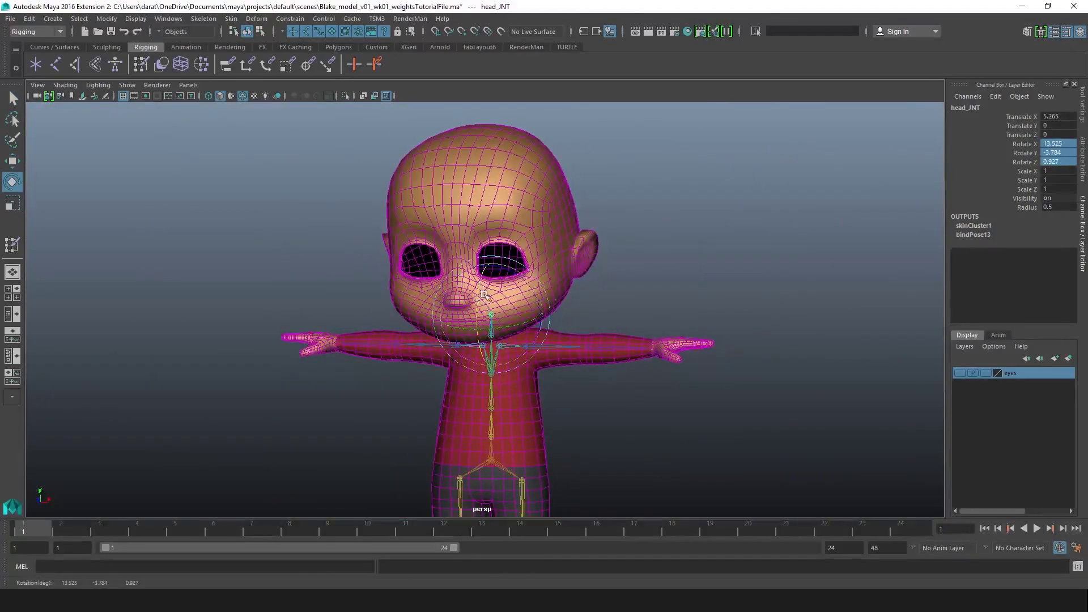
type("0")
key("Return")
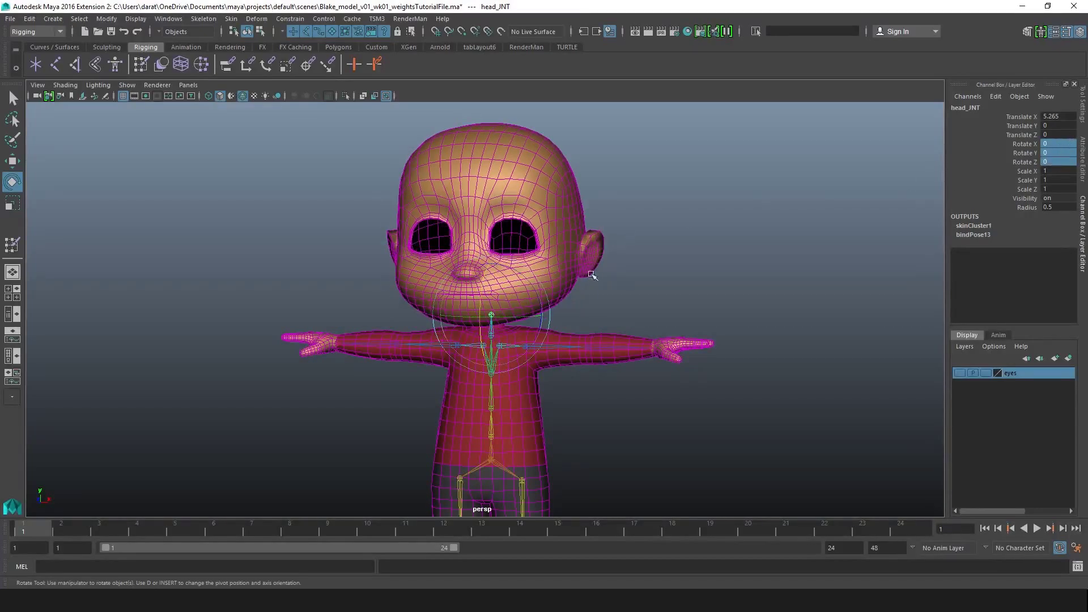
- Select the vertices of the character's left arm on the body mesh, from the shoulder out to the fingertips
middle_click_drag(570, 423, 505, 356, "alt")
right_click_drag(505, 356, 583, 315, "alt")
key("w")
left_click(515, 264)
left_click(583, 295)
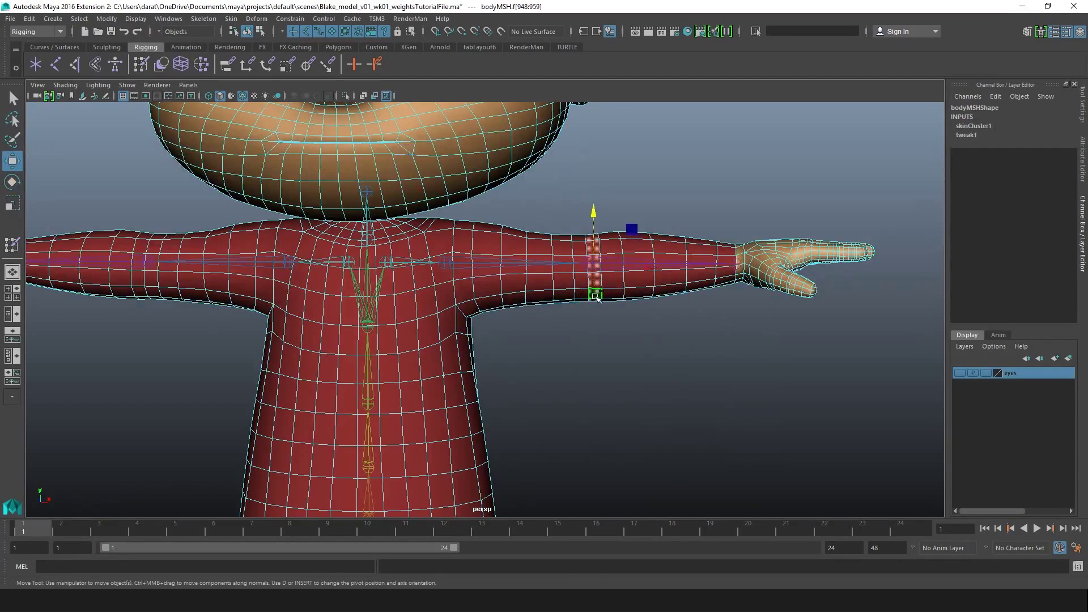
key("shift+period")
left_click_drag(661, 277, 544, 268, "alt")
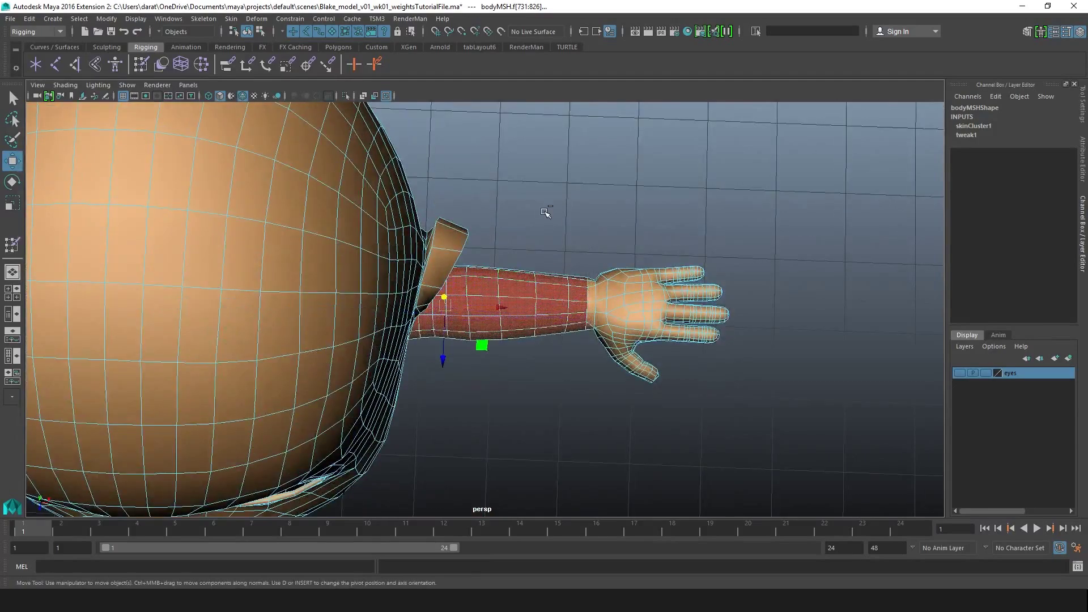
left_click_drag(712, 389, 575, 263, "alt")
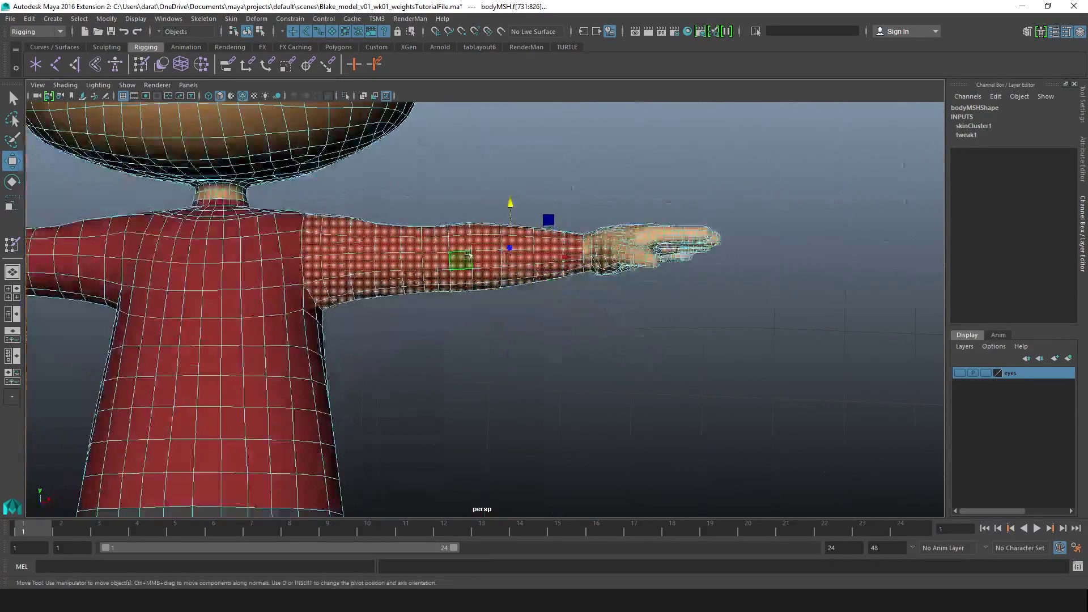
left_click_drag(457, 256, 462, 336, "alt")
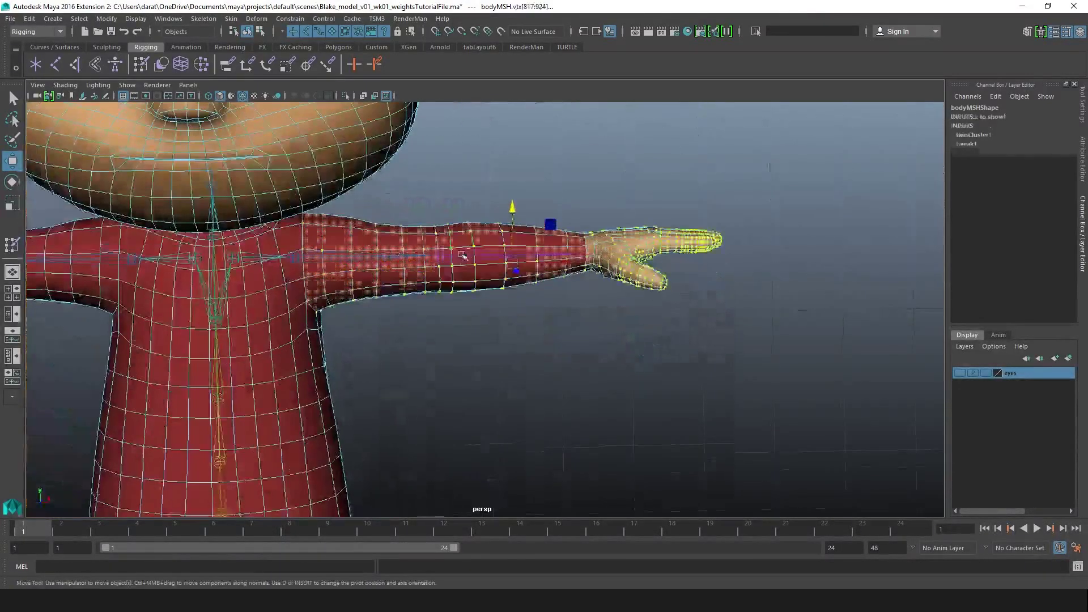
- With the Paint Skin Weights Tool, lock the weights of neck_JNT and head_JNT
key("y")
key("5")
left_click_drag(461, 284, 461, 267, "alt")
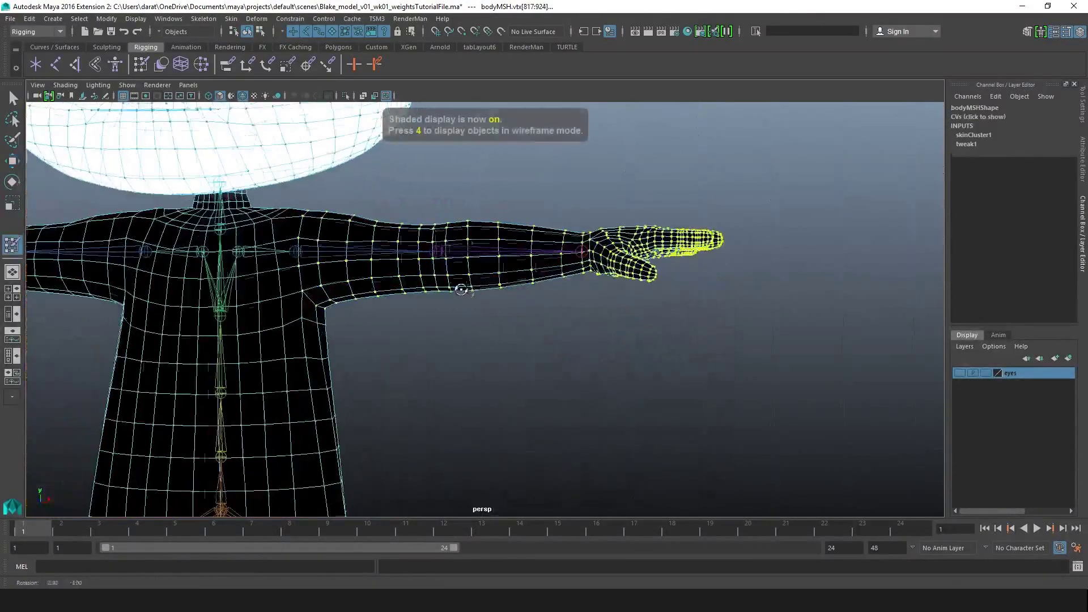
left_click(1082, 160)
left_click(1082, 115)
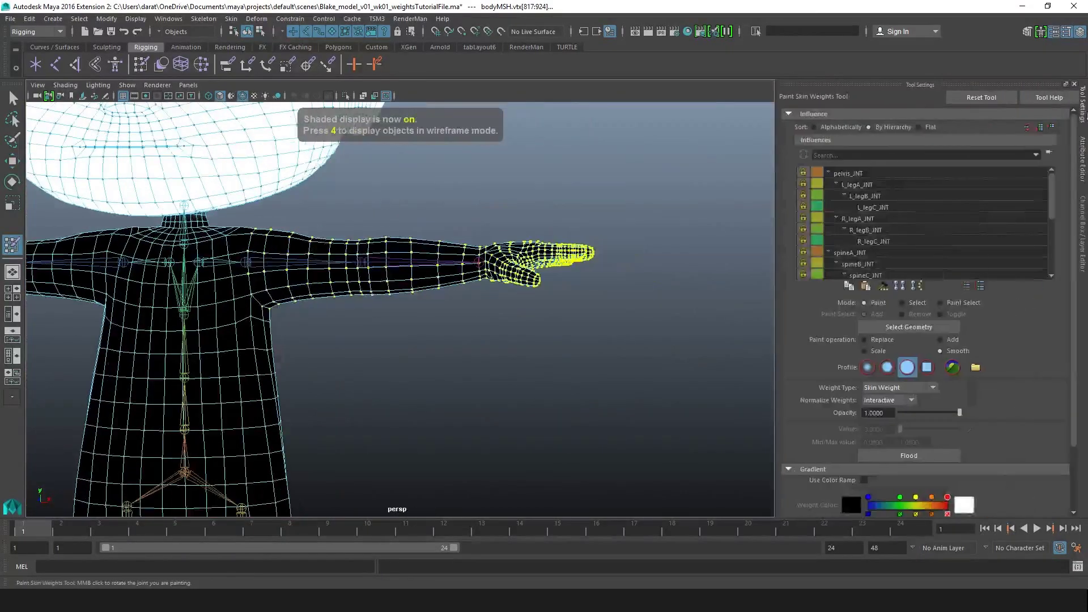
left_click(888, 173)
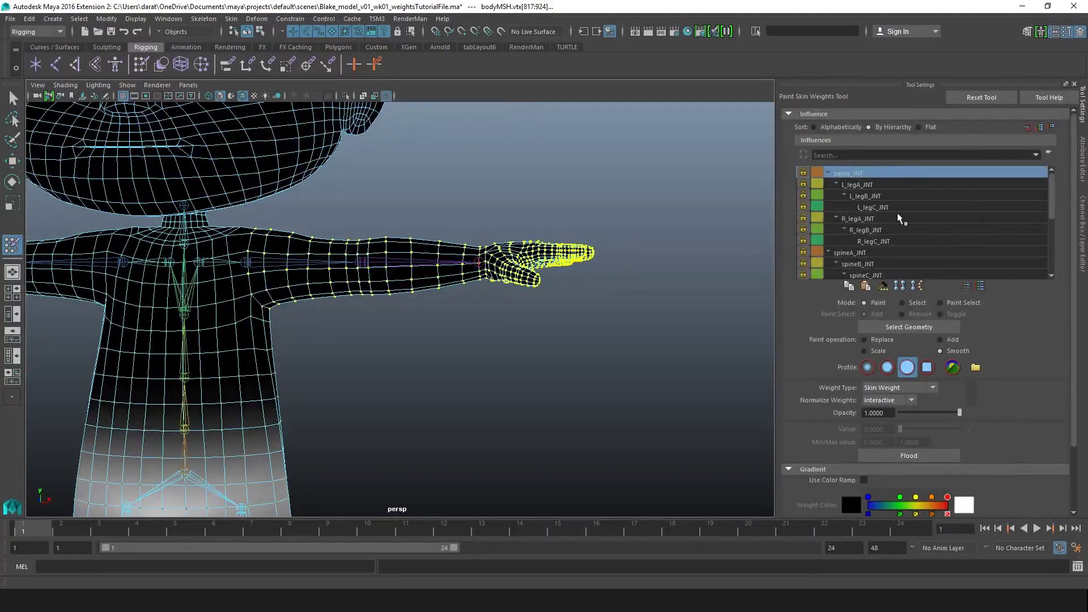
scroll(892, 221, "down", 3)
left_click(901, 262)
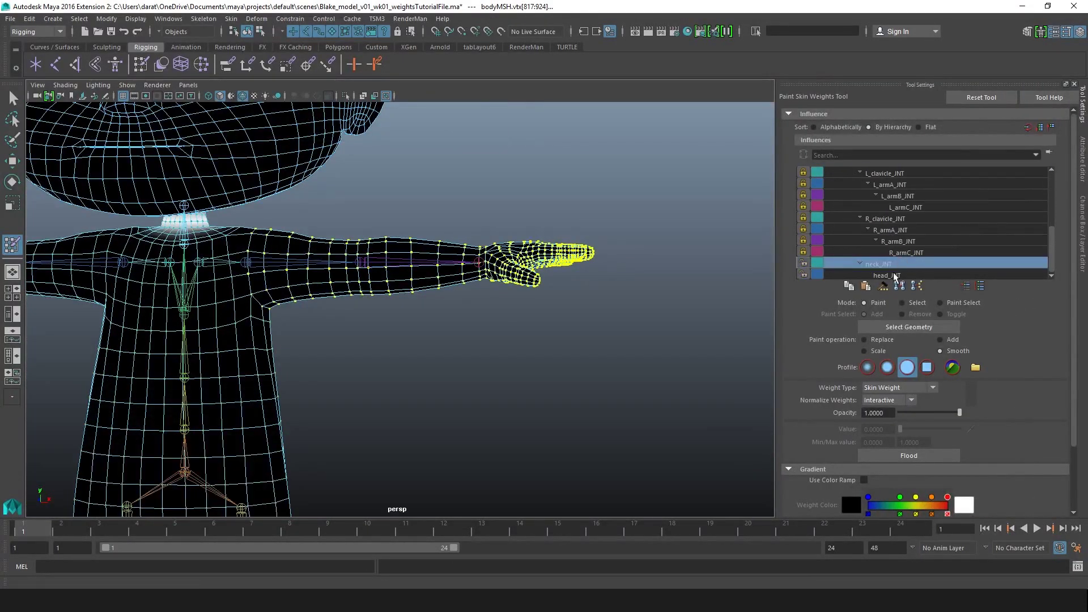
left_click(901, 275)
right_click(911, 273)
left_click(939, 280)
- Unlock the weights of L_clavicle_JNT and L_armA_JNT, leaving L_armA_JNT as the active influence
left_click_drag(461, 301, 470, 404, "alt")
left_click_drag(375, 340, 384, 273, "alt")
middle_click_drag(449, 305, 618, 283, "alt")
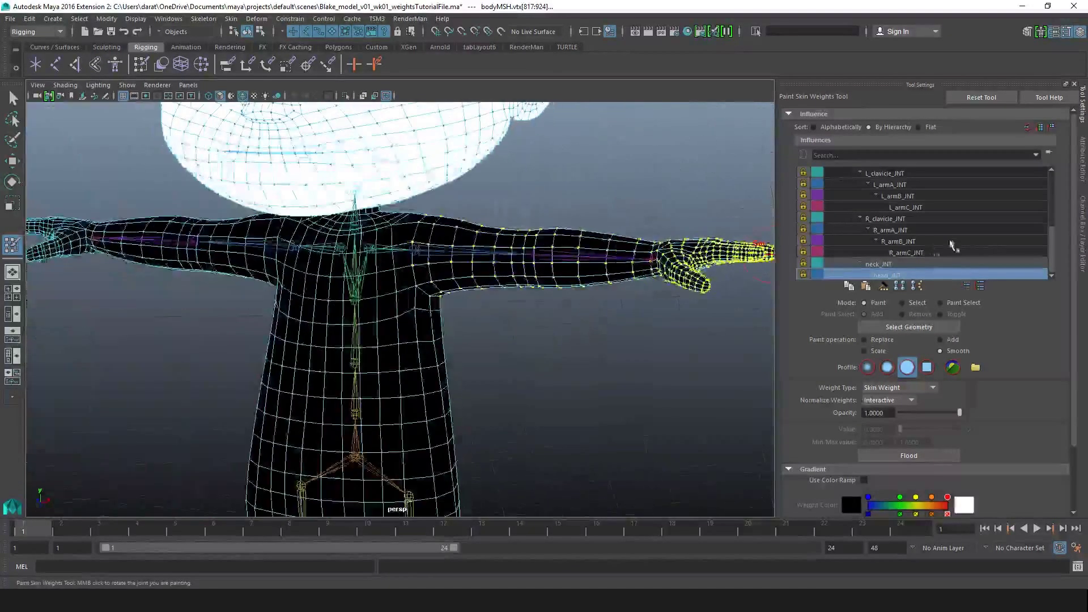
scroll(937, 235, "up", 2)
left_click(895, 251)
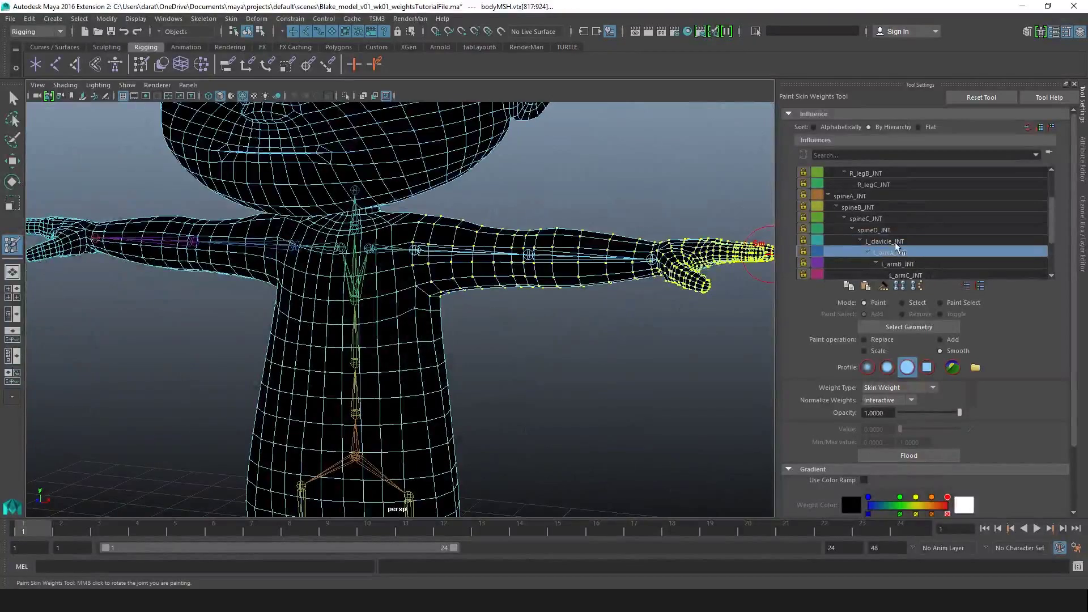
left_click(896, 239)
right_click(896, 239)
left_click(941, 256)
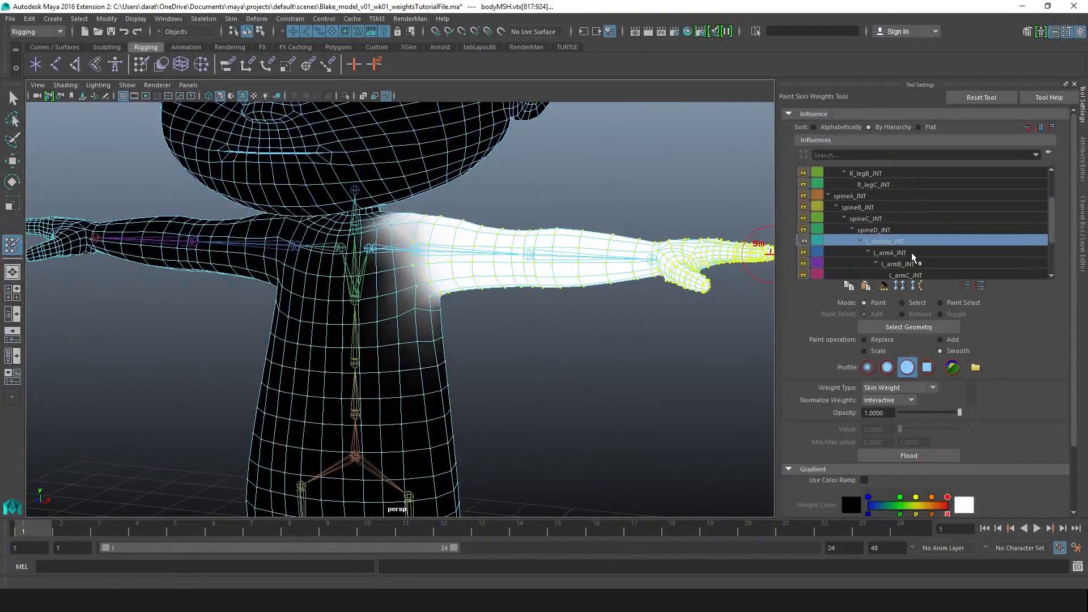
left_click(900, 251)
right_click(900, 250)
left_click(935, 266)
- Flood the selected arm vertices with L_armA_JNT's weight using Replace, and rotate L_armA_JNT down to test the shoulder
left_click_drag(544, 227, 589, 219, "alt")
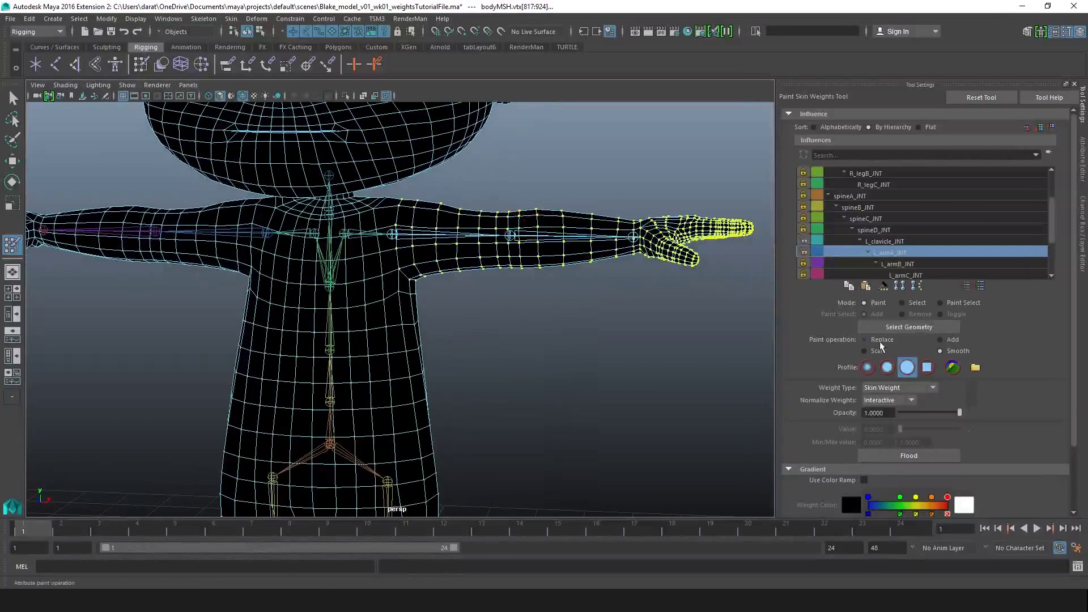
left_click(943, 457)
key("q")
mouse_move(442, 219)
left_mouse_down("alt")
mouse_move(454, 205)
mouse_move(456, 215)
left_mouse_up("alt")
left_click_drag(447, 218, 456, 253)
key("e")
mouse_move(426, 192)
left_mouse_down()
mouse_move(441, 224)
mouse_move(435, 241)
mouse_move(445, 218)
mouse_move(431, 250)
mouse_move(444, 223)
left_mouse_up()
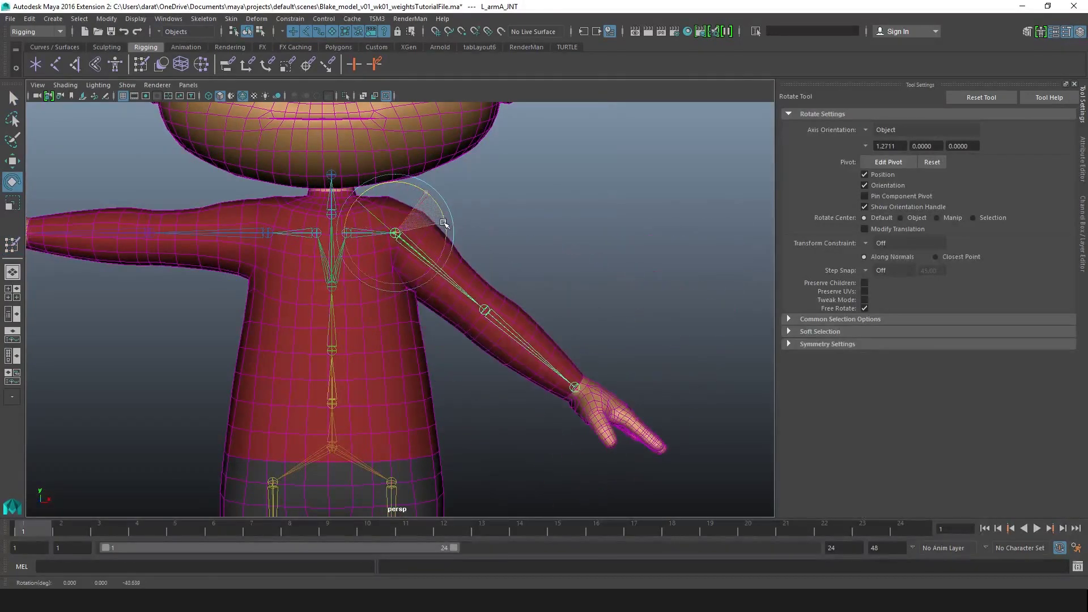
- Select the body mesh and flood L_armA_JNT's weights with Smooth to soften the shoulder
key("w")
left_click(510, 242)
left_click(455, 250)
key("y")
left_click(948, 351)
left_click(934, 456)
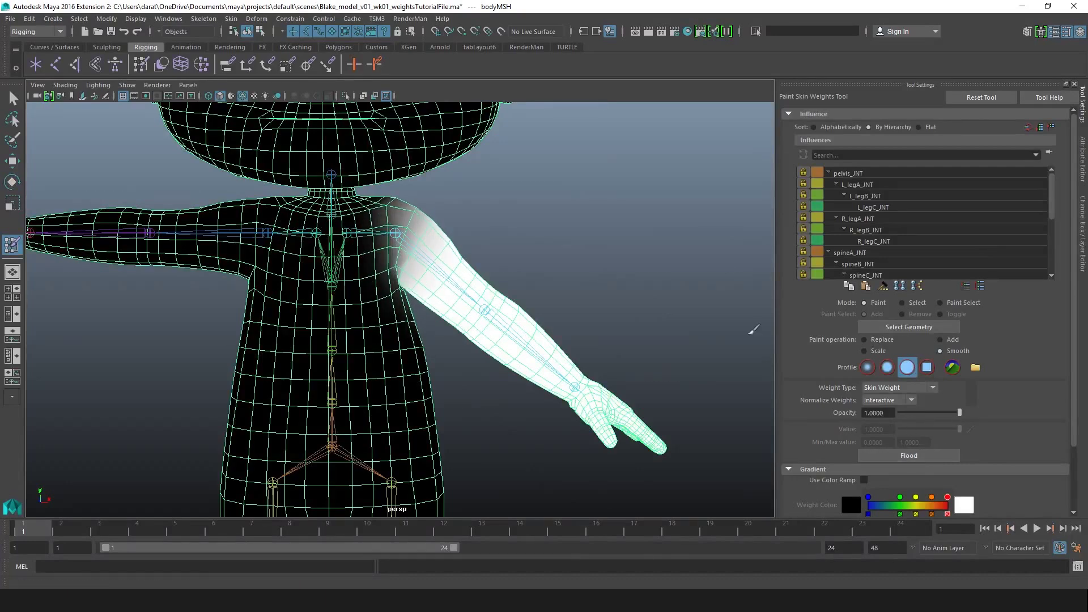
- Lower L_armA_JNT further to check the smoothed shoulder, and reset its Rotate Z to 0
left_click(13, 98)
left_click(465, 220)
left_click(425, 266)
key("e")
mouse_move(446, 233)
left_mouse_down()
mouse_move(428, 183)
mouse_move(418, 239)
mouse_move(434, 237)
left_mouse_up()
left_click(1082, 214)
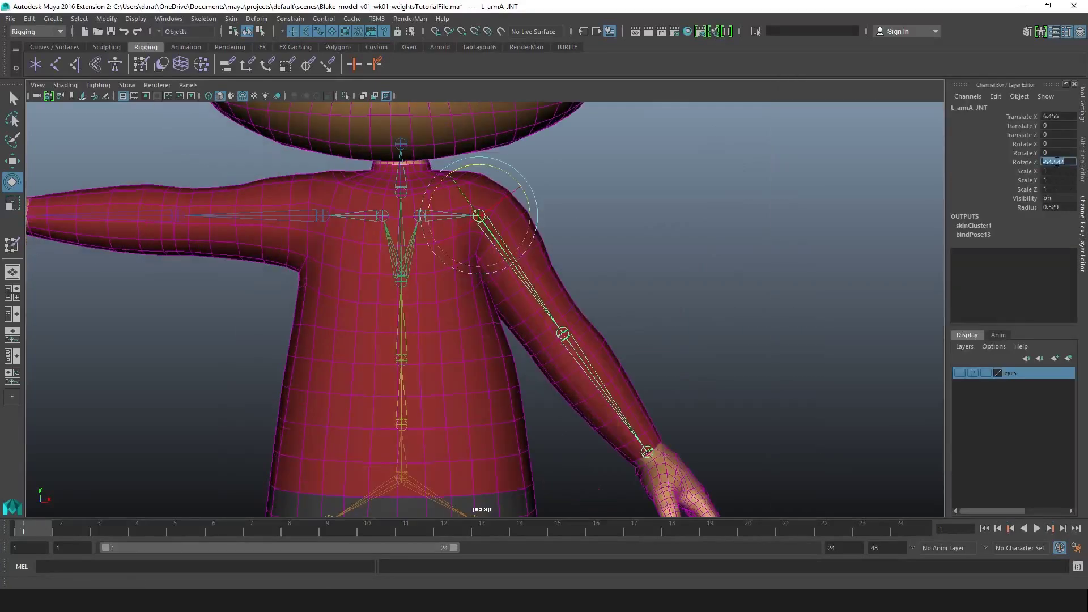
type("0")
key("Return")
- Shrink the arm vertex selection on the body mesh until it covers only the forearm and hand from the elbow outward
middle_click_drag(686, 194, 535, 174, "alt")
left_click(535, 213)
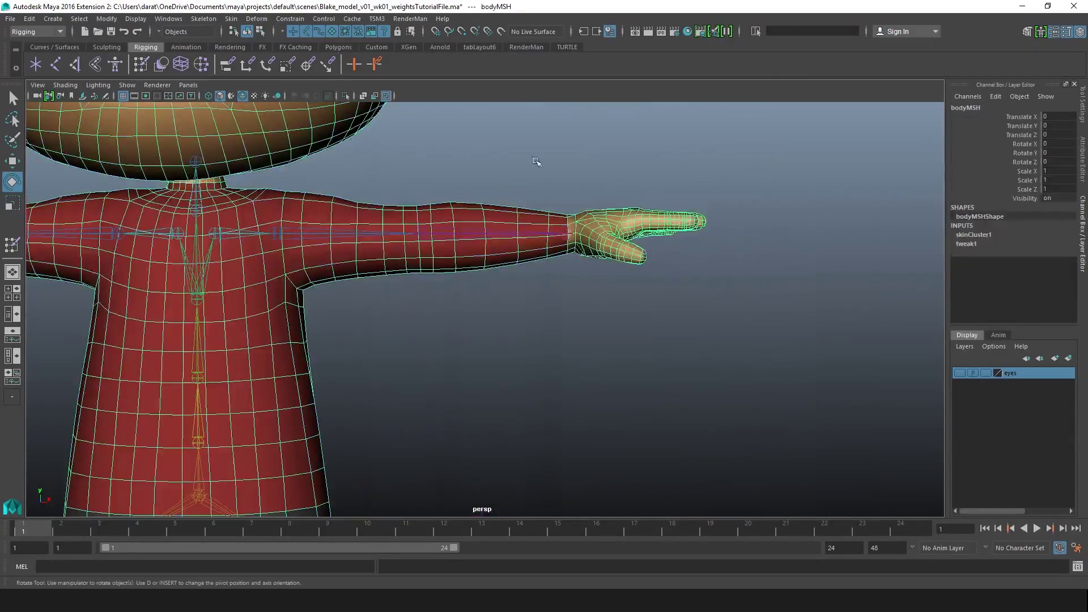
right_click_drag(535, 161, 479, 173)
key("shift+comma")
key("shift+comma")
key("shift+comma")
key("shift+comma")
key("shift+comma")
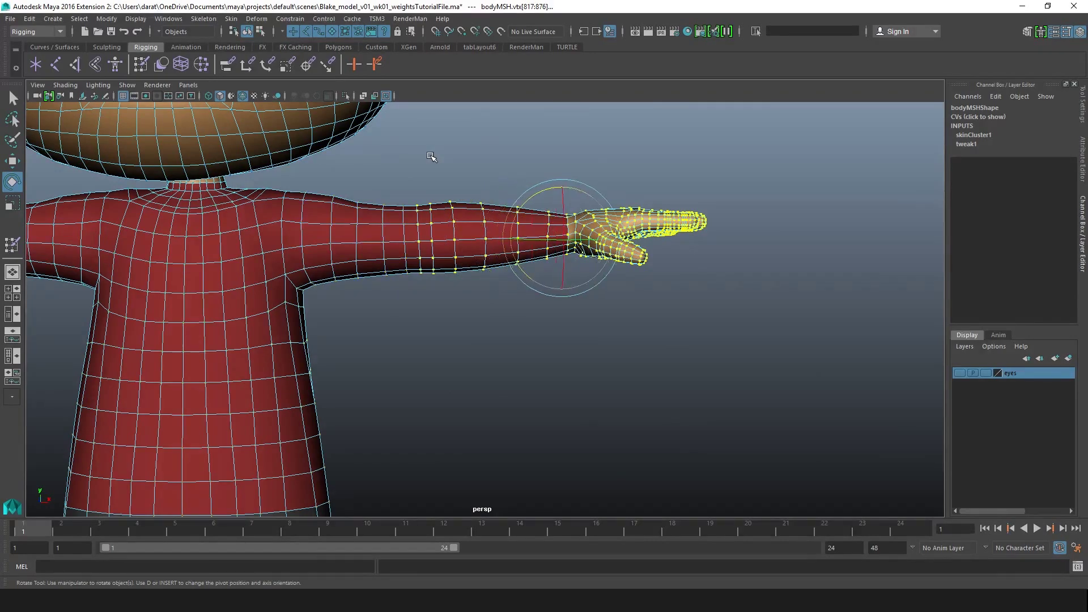
- In the Paint Skin Weights Tool, lock L_clavicle_JNT's weights and unlock L_armB_JNT as the active influence
key("y")
left_click(1082, 170)
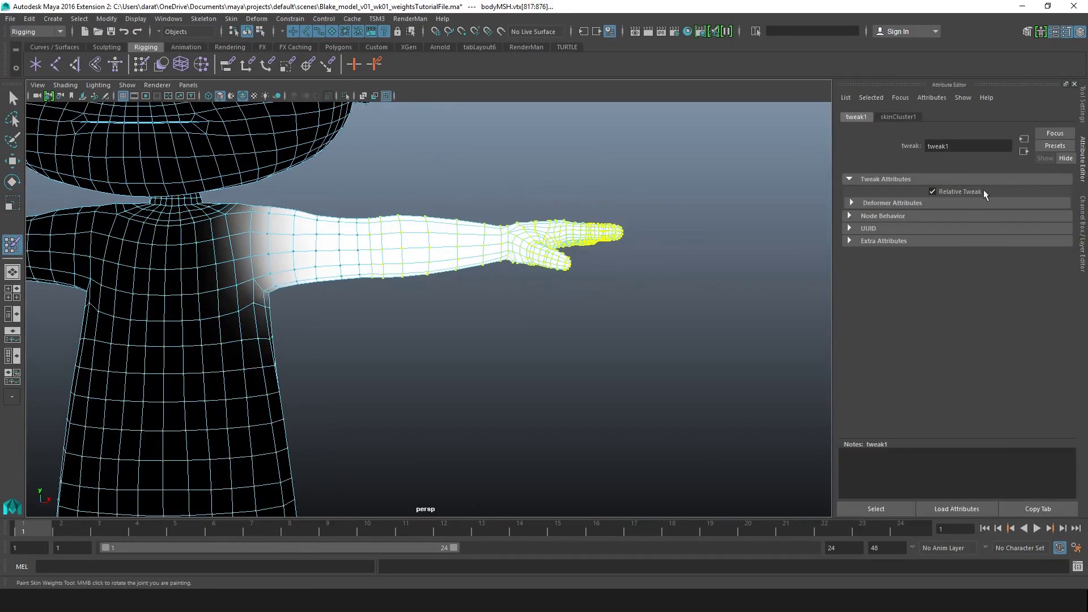
left_click(1082, 108)
scroll(857, 234, "down", 2)
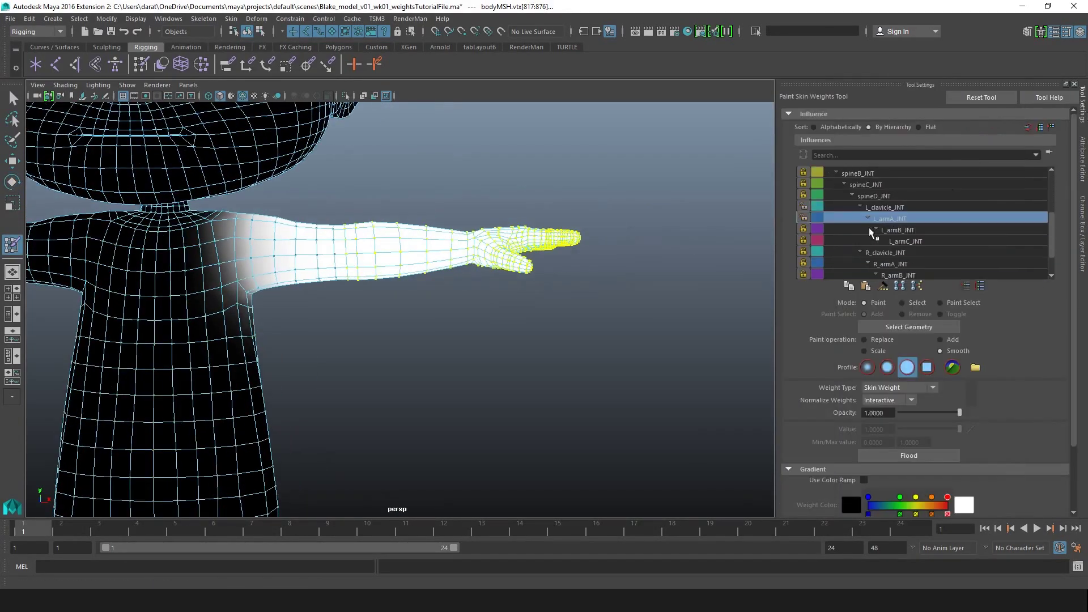
right_click(905, 207)
left_click(906, 210)
left_click(902, 229)
right_click(903, 228)
left_click(921, 243)
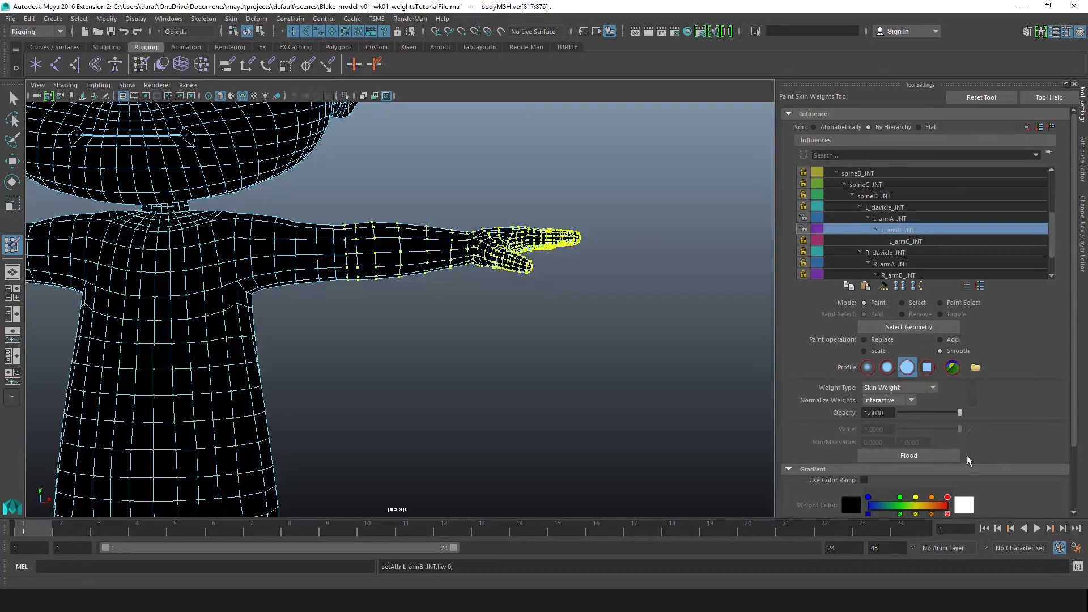
- Flood the forearm and hand with L_armB_JNT's weight using Replace at value 1, and bend L_armB_JNT about -97 degrees in Y
left_click(887, 338)
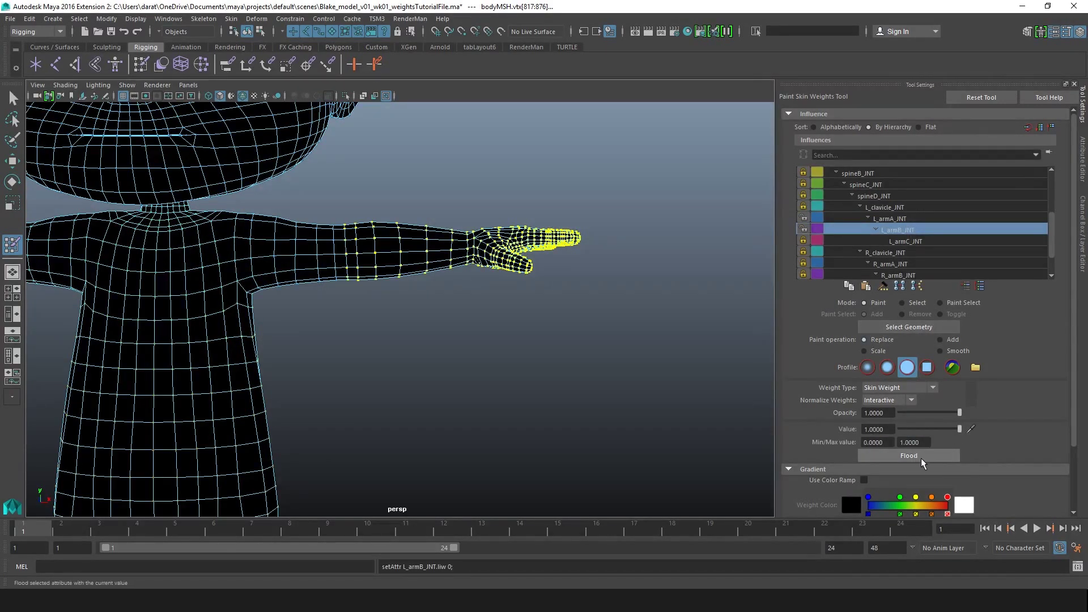
left_click(920, 458)
left_click(10, 96)
left_click(389, 201)
left_click(389, 201)
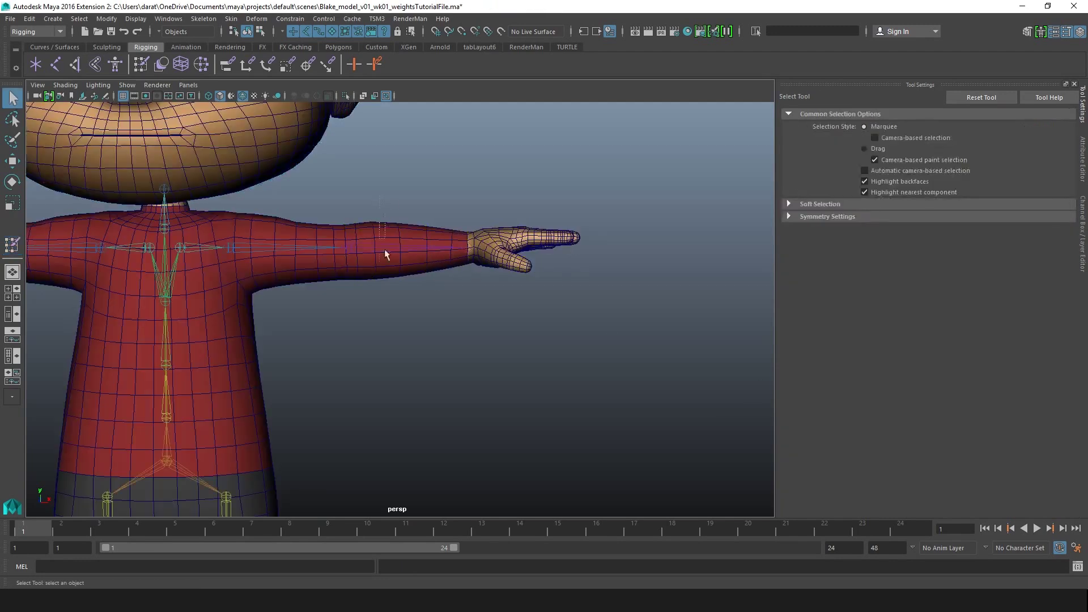
left_click(384, 247)
key("e")
left_click_drag(391, 249, 311, 301, "alt")
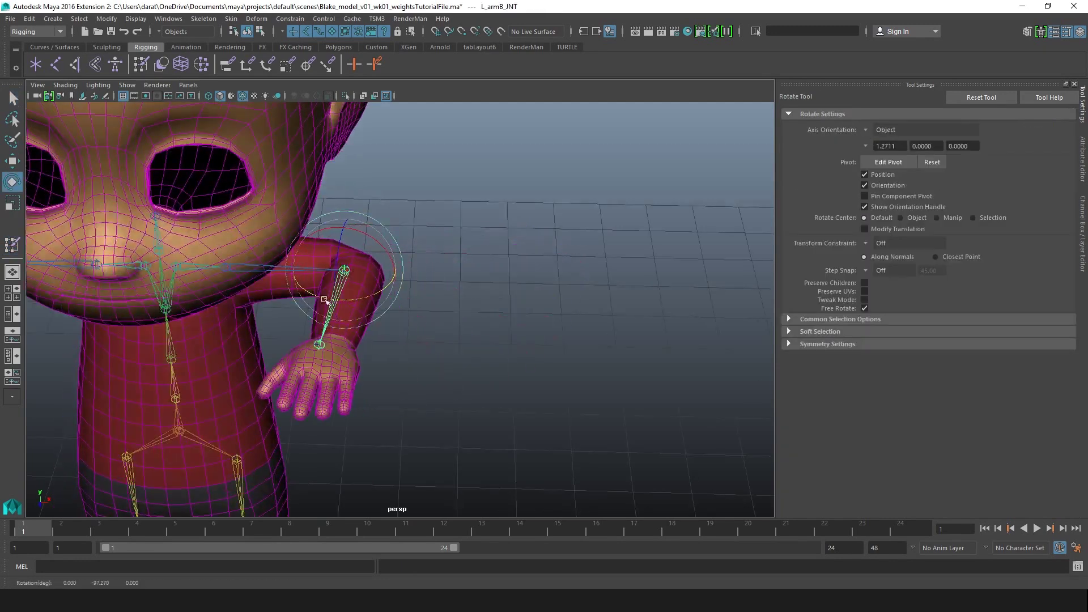
- Select the body mesh and flood L_armB_JNT's weights three times with Smooth to soften the bent elbow
key("w")
left_click_drag(405, 277, 318, 304, "alt")
right_click_drag(317, 305, 344, 290, "alt")
left_click(344, 290)
key("y")
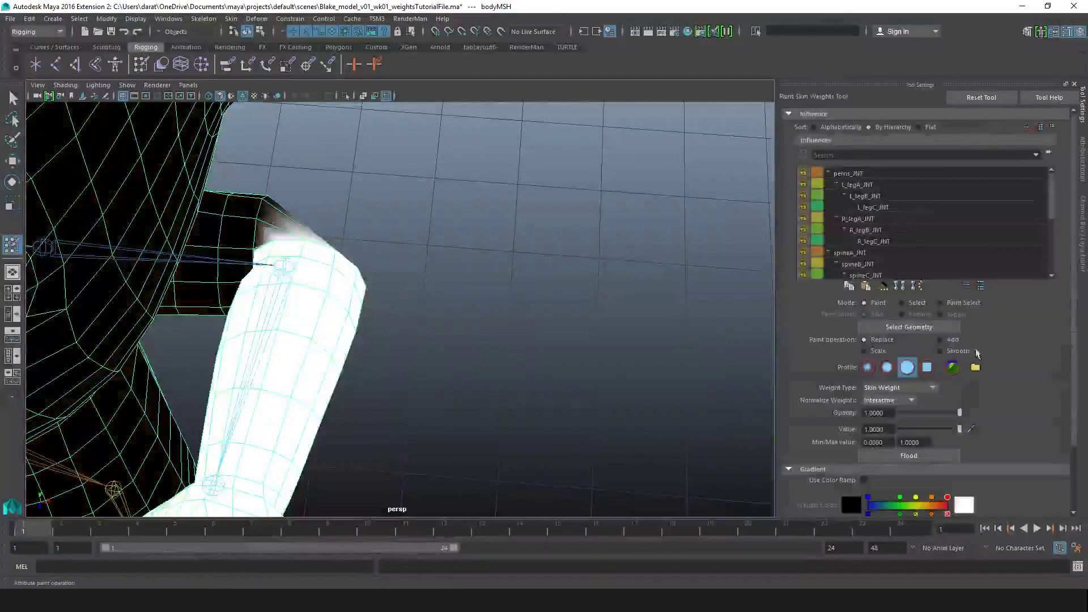
left_click(923, 455)
left_click(924, 455)
left_click(924, 455)
left_click_drag(397, 353, 460, 289, "alt")
right_click_drag(460, 289, 417, 300, "alt")
- Select L_armB_JNT and reset its Rotate Y to 0
left_click(15, 103)
left_click_drag(368, 229, 453, 221, "alt")
left_click(386, 269)
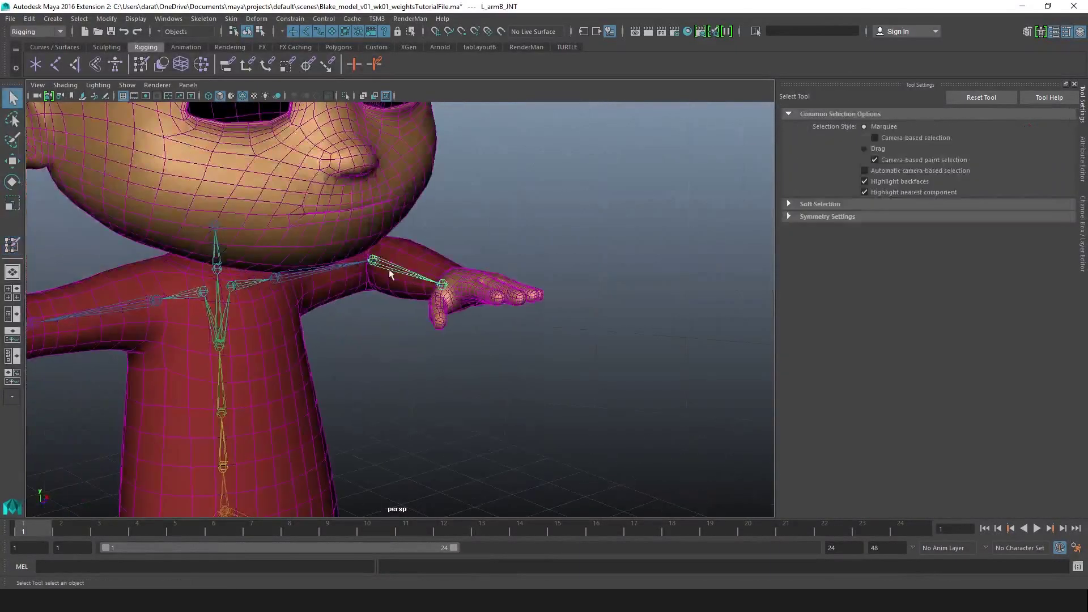
left_click(1081, 209)
left_click(1081, 207)
left_click(1081, 202)
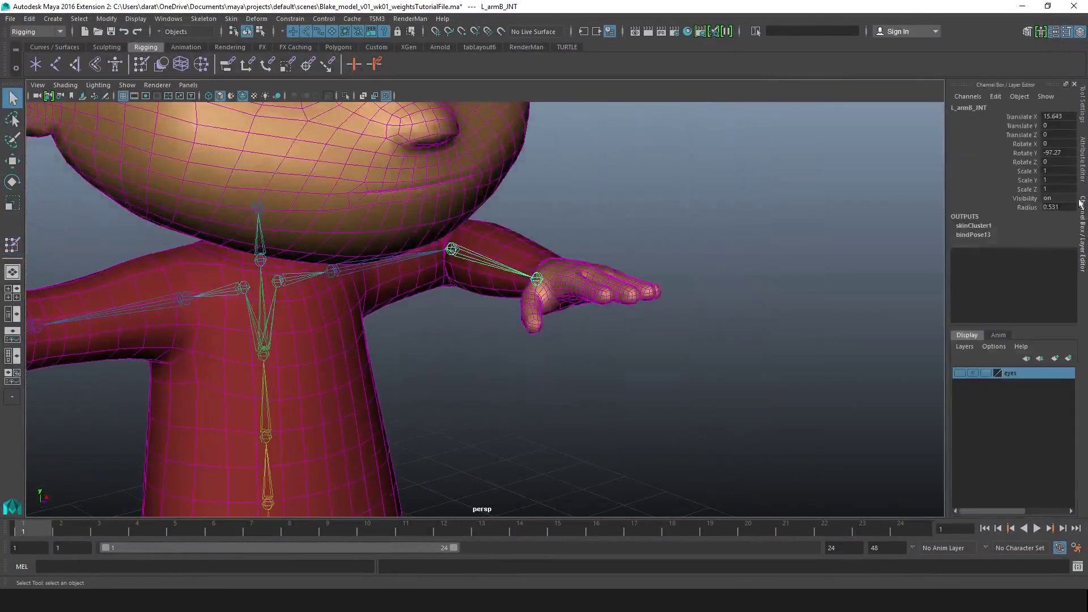
type("0")
key("Return")
mouse_move(408, 226)
left_mouse_down("alt")
mouse_move(475, 221)
mouse_move(424, 229)
left_mouse_up("alt")
middle_click_drag(424, 229, 529, 245, "alt")
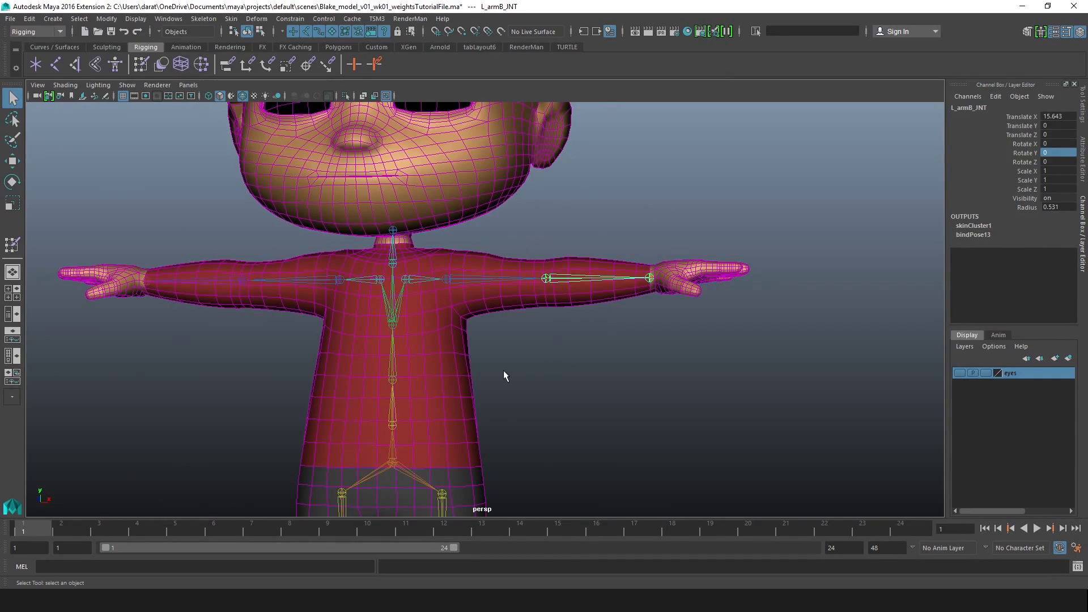
- Select the body mesh and mirror its skin weights to the other side of the character
left_click_drag(626, 271, 639, 273, "alt")
left_click(462, 299)
scroll(439, 258, "down", 2)
left_click_drag(556, 261, 569, 281, "alt")
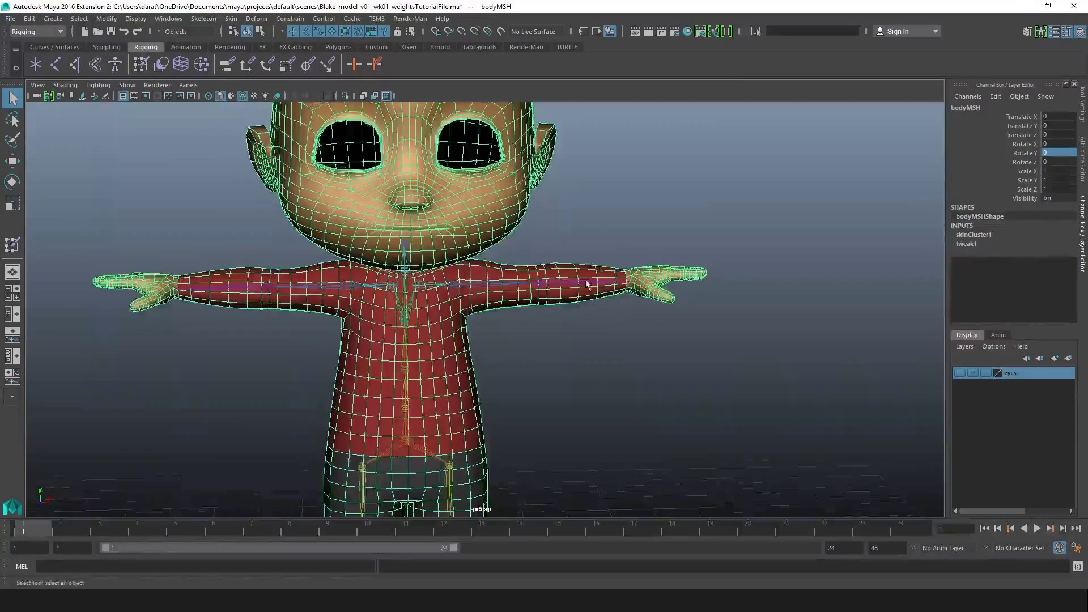
middle_click_drag(495, 463, 498, 498, "alt")
left_click_drag(537, 432, 517, 381, "alt")
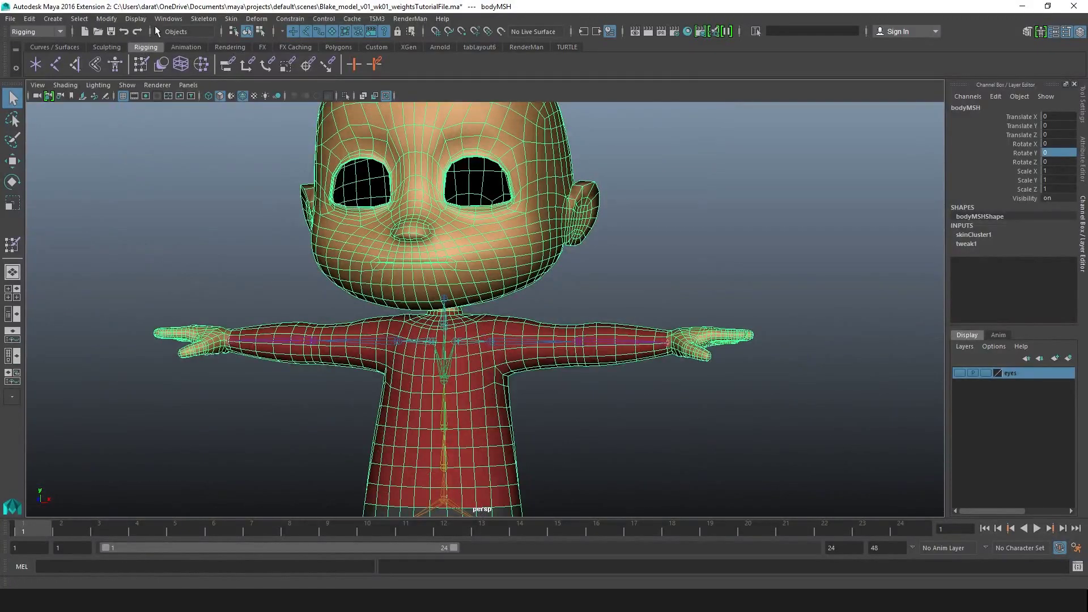
left_click(230, 18)
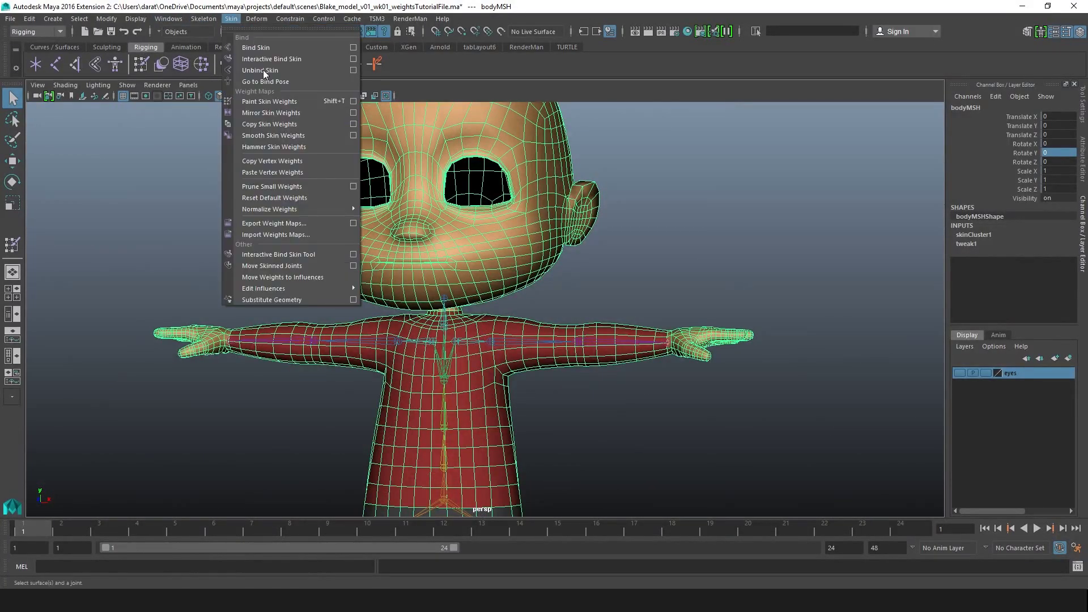
left_click(259, 112)
left_click_drag(271, 371, 306, 383, "alt")
left_click(322, 388)
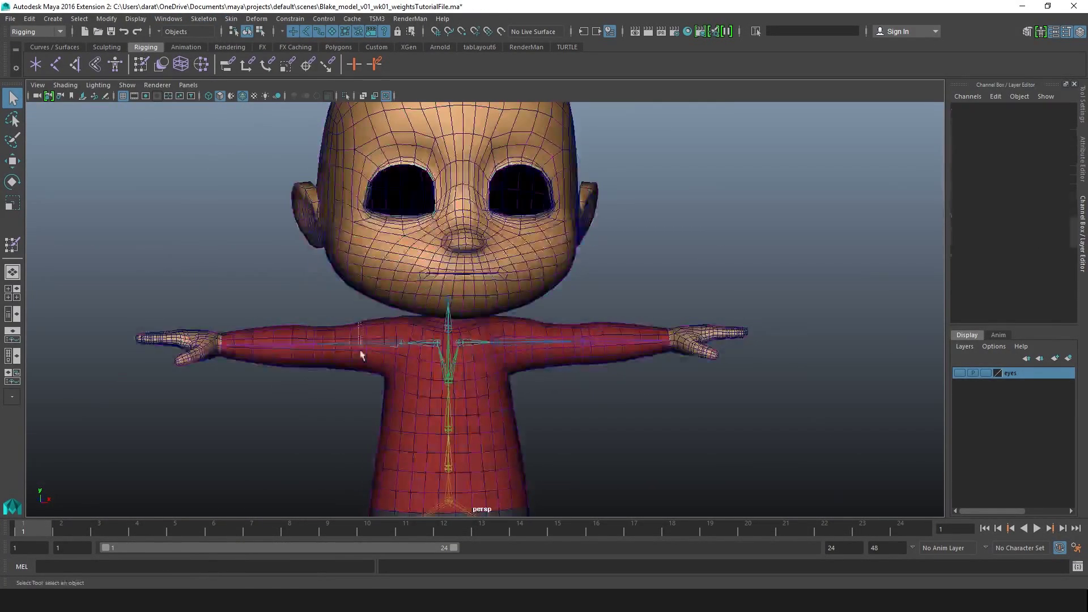
- Rotate R_armA_JNT and L_armA_JNT downward to test the mirrored weights on both arms
left_click(362, 345)
scroll(404, 307, "down", 2)
middle_click_drag(408, 304, 381, 237, "alt")
key("e")
left_click_drag(427, 226, 384, 214)
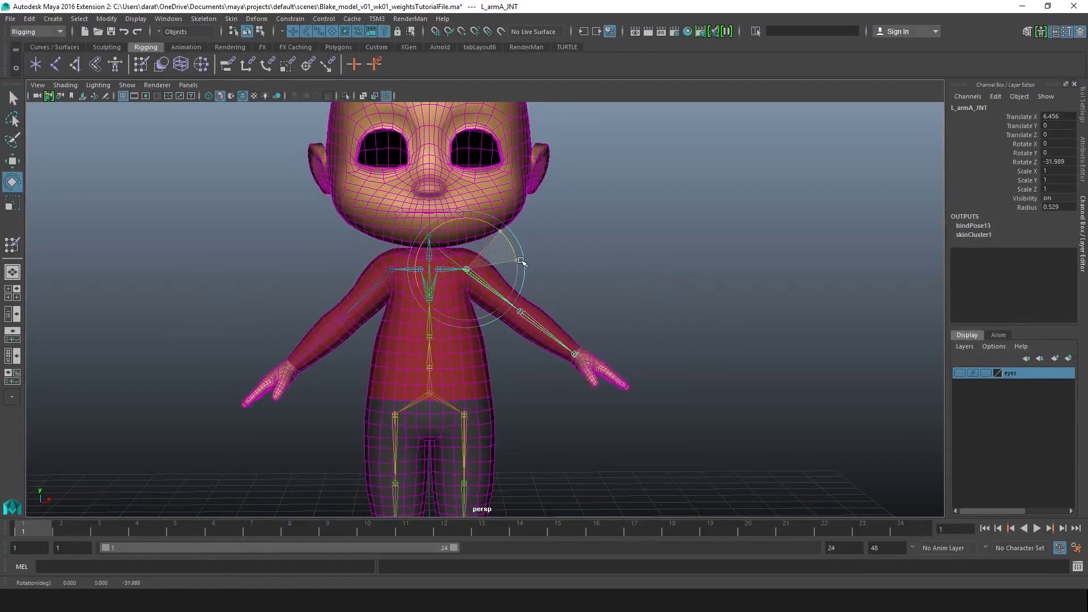
left_click(530, 343)
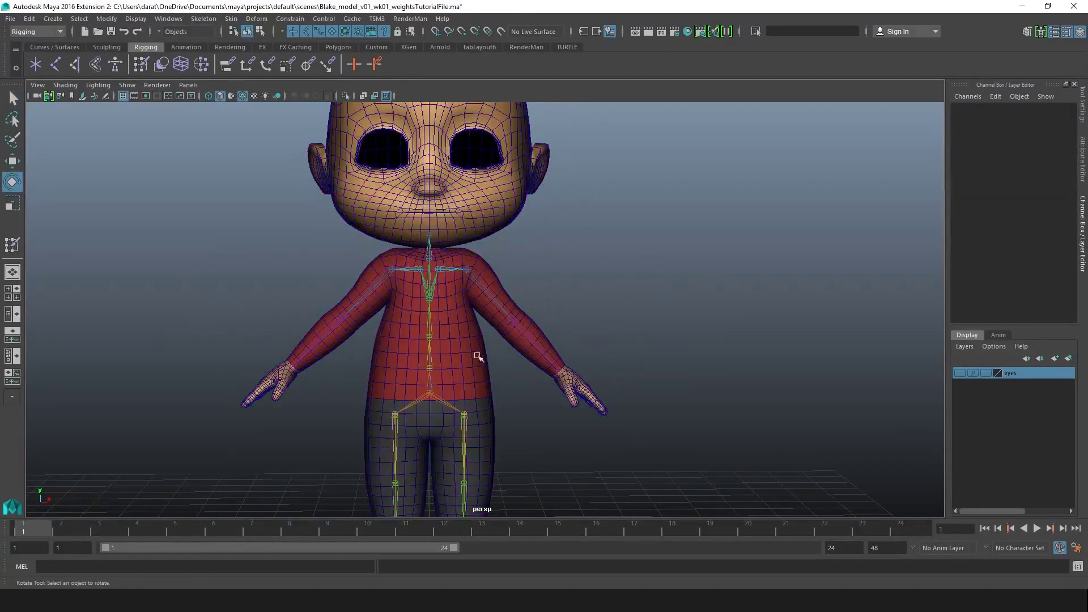
- Rotate a spine joint and head_JNT to test how the torso and neck deform in the pose
left_click(430, 331)
left_click_drag(438, 314, 452, 329)
left_click(560, 273)
left_click(448, 241)
left_click_drag(470, 249, 431, 234)
left_click_drag(565, 272, 446, 263, "alt")
left_click(561, 270)
- Tilt the pelvis and raise the character's right arm to test the body's deformation
left_click(457, 376)
left_click_drag(429, 342, 456, 337)
left_click(520, 319)
left_click(518, 342)
key("ctrl+z")
left_click_drag(493, 372, 413, 288)
left_click_drag(448, 238, 469, 272)
left_click(464, 328)
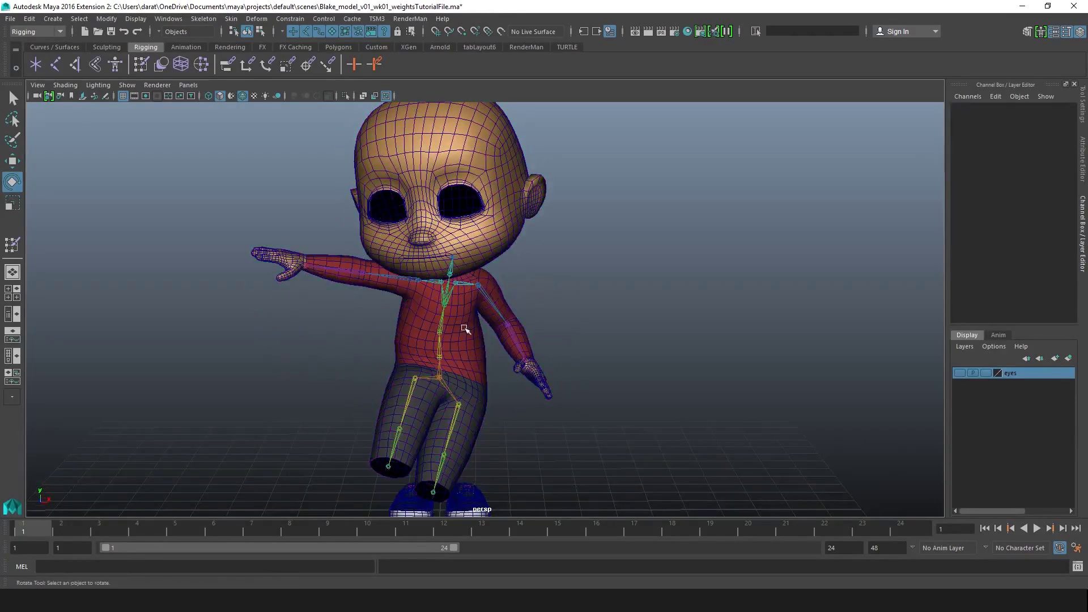
- Rotate the joints of both legs into a running pose to test the leg weights
left_click(415, 386)
left_click_drag(357, 389, 432, 391, "alt")
left_click_drag(507, 377, 514, 437)
left_click(499, 466)
key("w")
left_click_drag(481, 469, 508, 475)
key("e")
left_click_drag(463, 407, 443, 453)
left_click(598, 429)
left_click(481, 434)
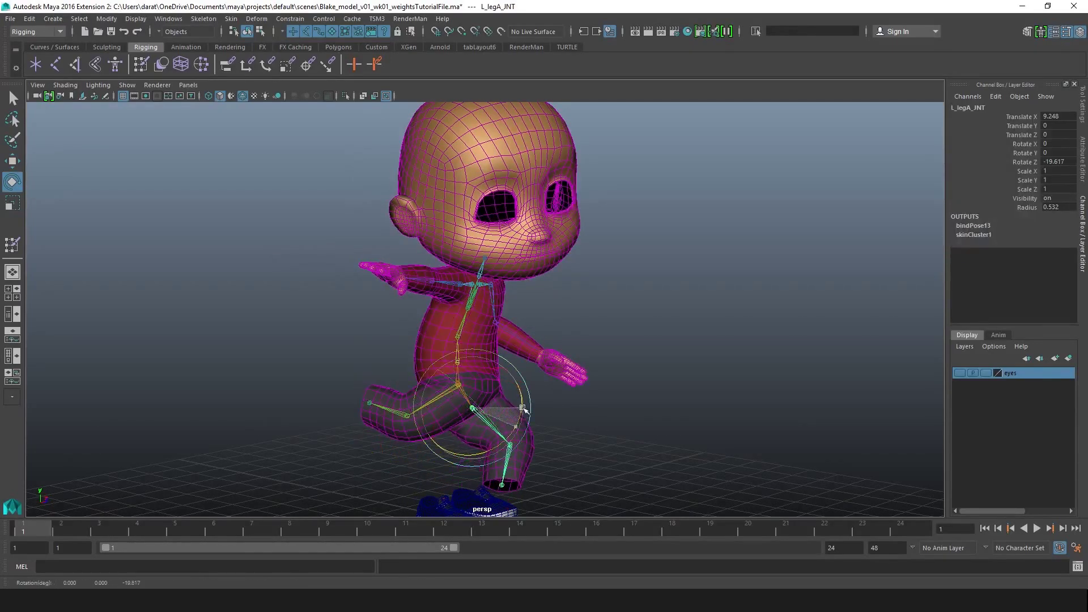
left_click(548, 323)
- Bend the right elbow by rotating R_armB_JNT, and select head_JNT for further posing
left_click_drag(549, 323, 364, 274, "alt")
left_click(354, 270)
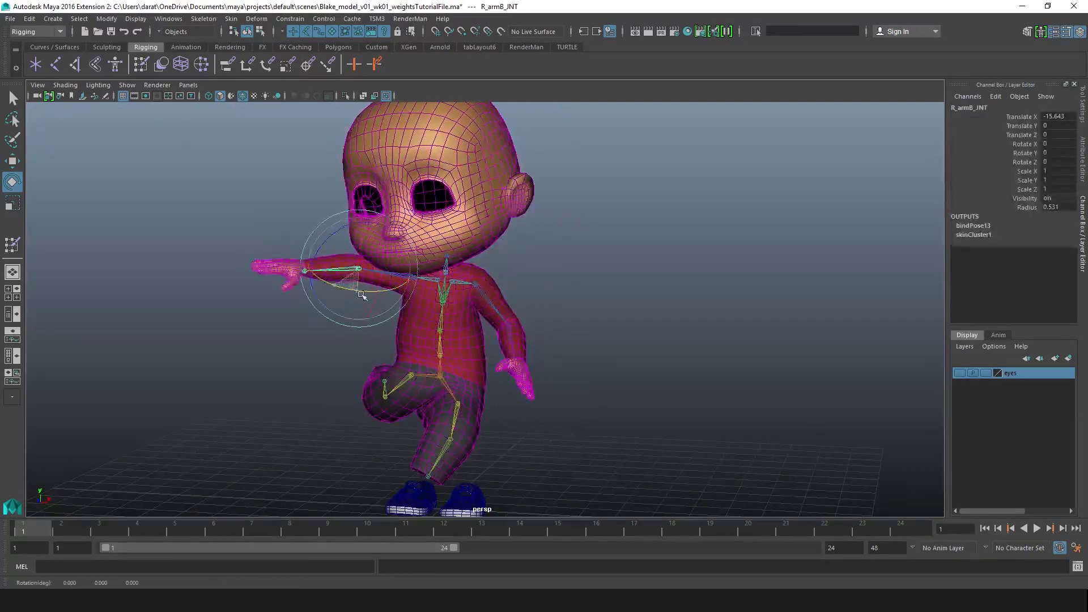
left_click(598, 250)
left_click(453, 252)
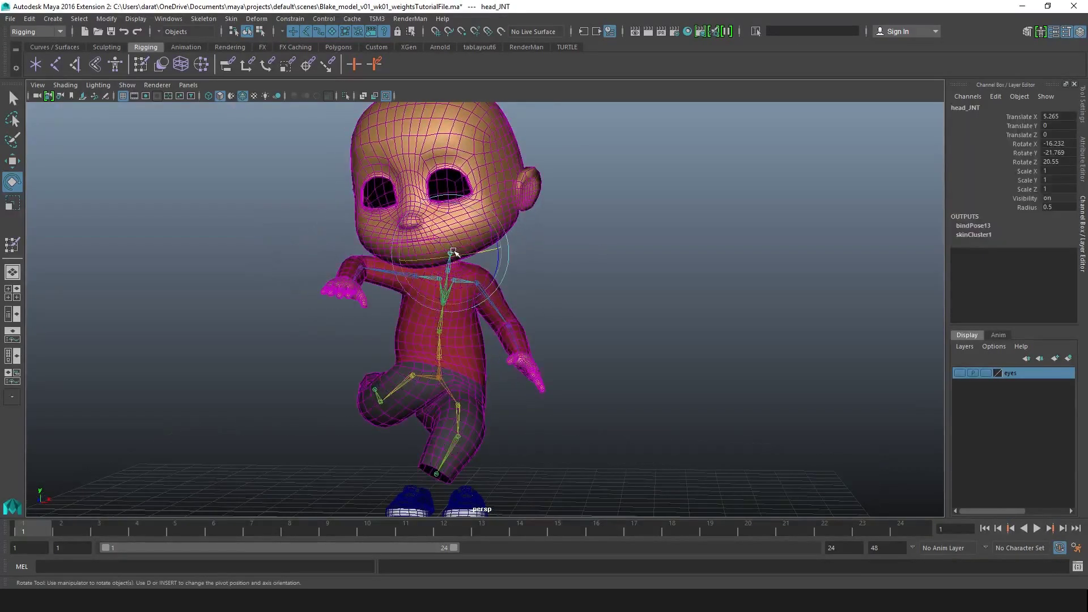